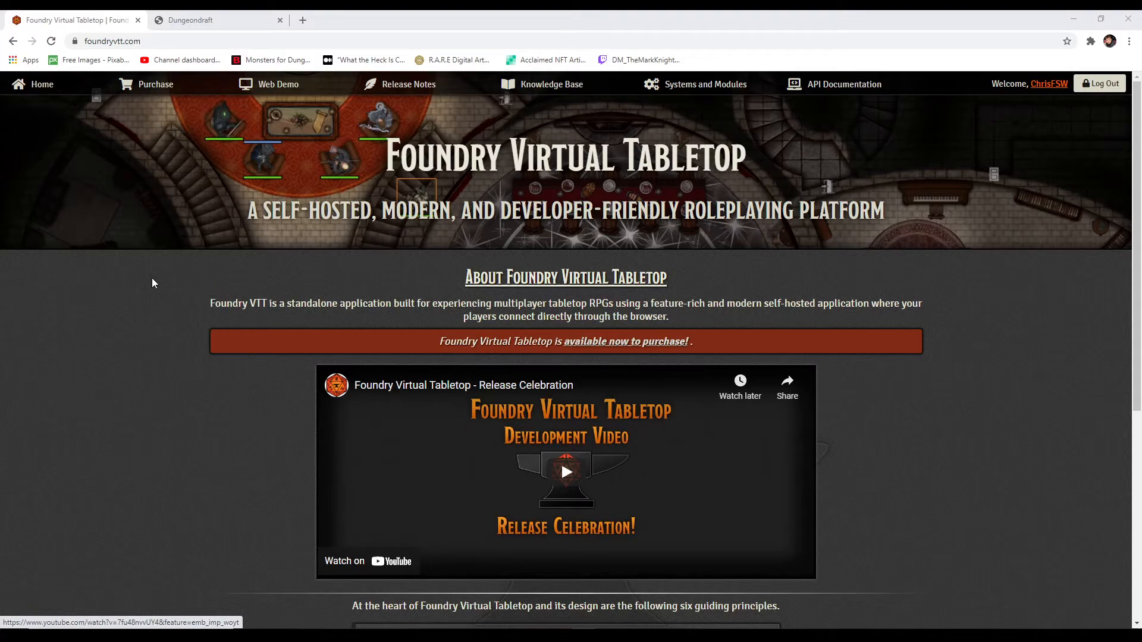
Step: View the Foundry Virtual Tabletop purchase page and the purchase options on the Dungeondraft website
click(154, 89)
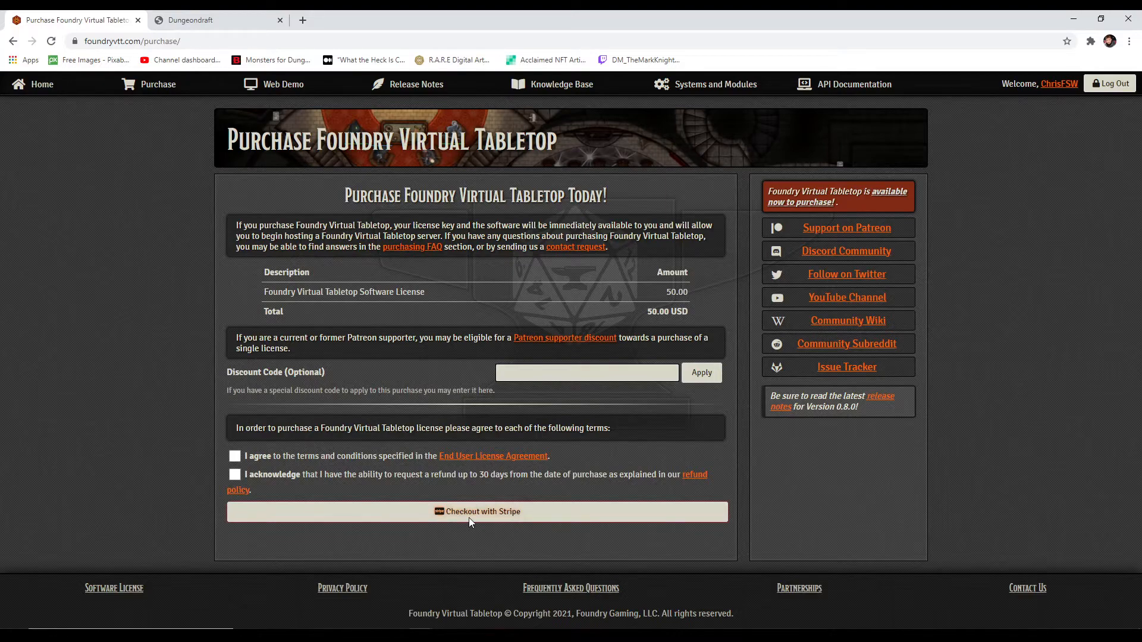
click(218, 21)
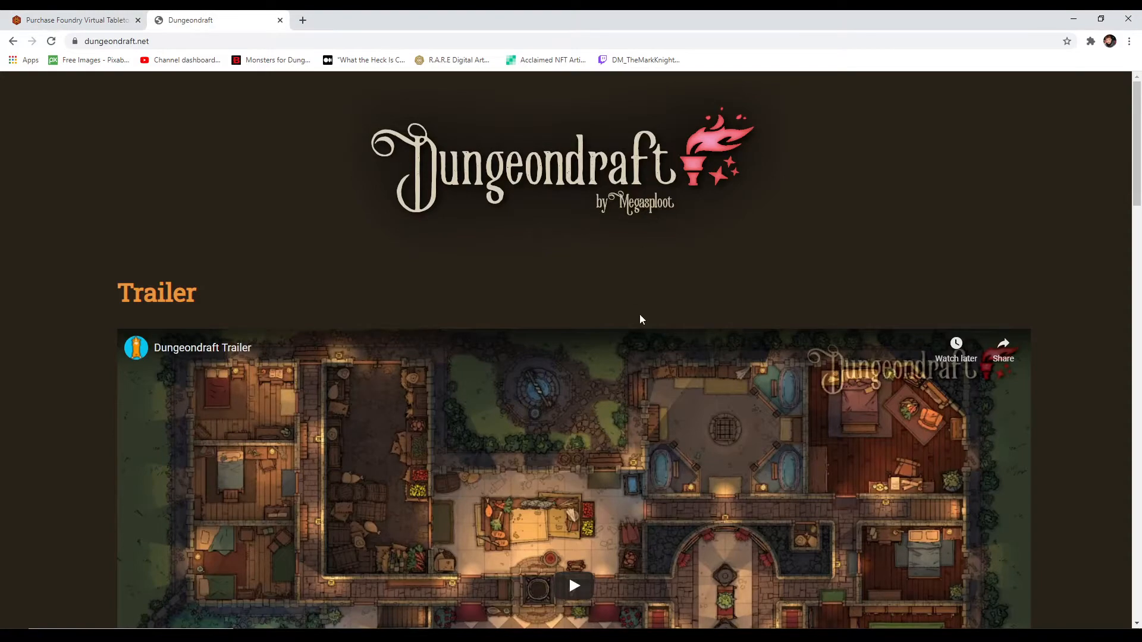
scroll(640, 320, down, 20)
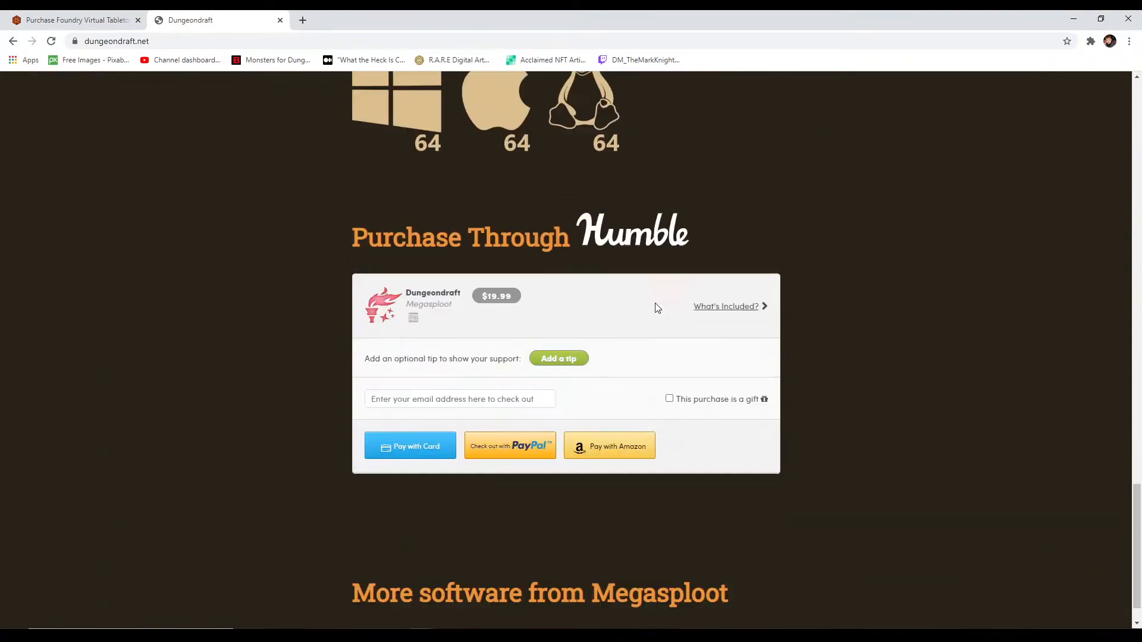
scroll(656, 308, down, 1)
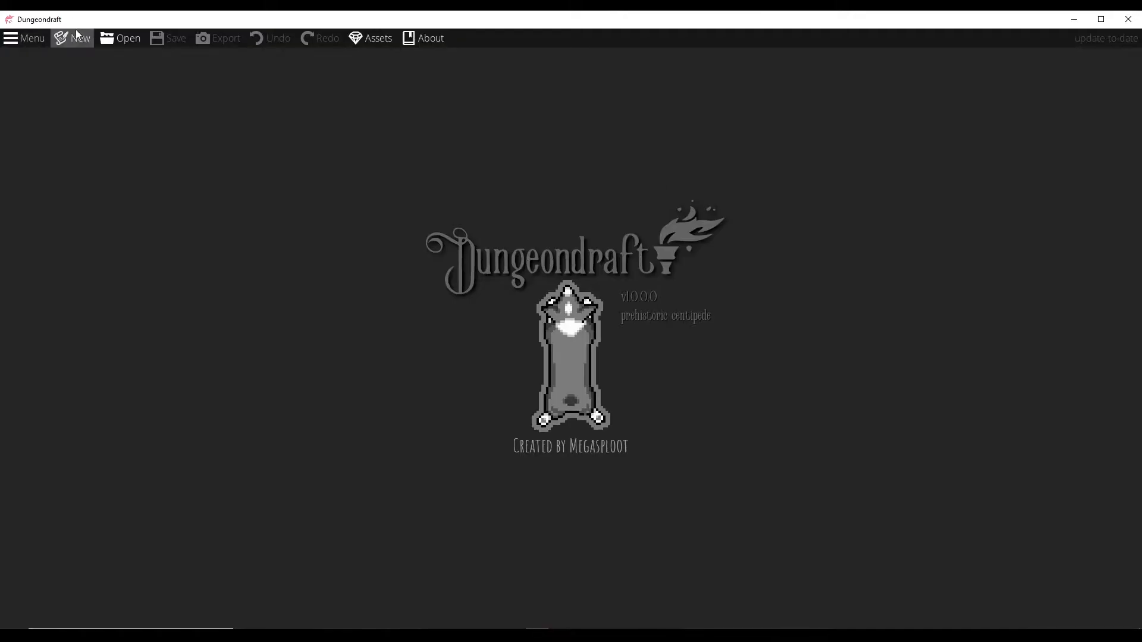
Step: Switch to Dungeondraft, create a new map and load the scanned castle floor plan as its trace image
click(75, 37)
click(528, 409)
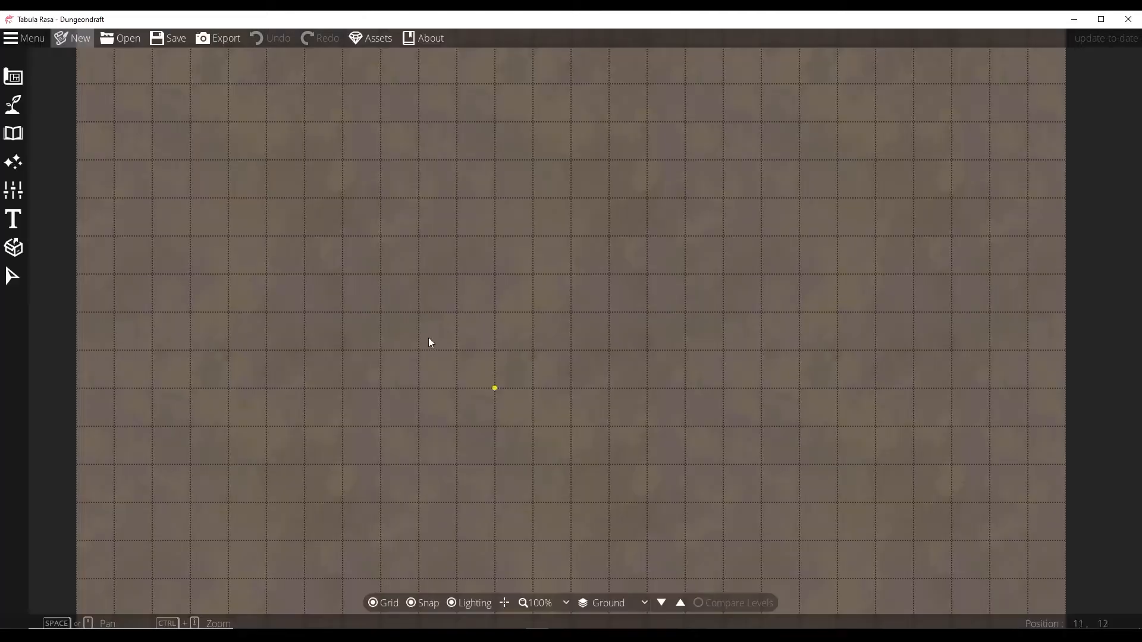
click(8, 190)
click(65, 156)
click(184, 116)
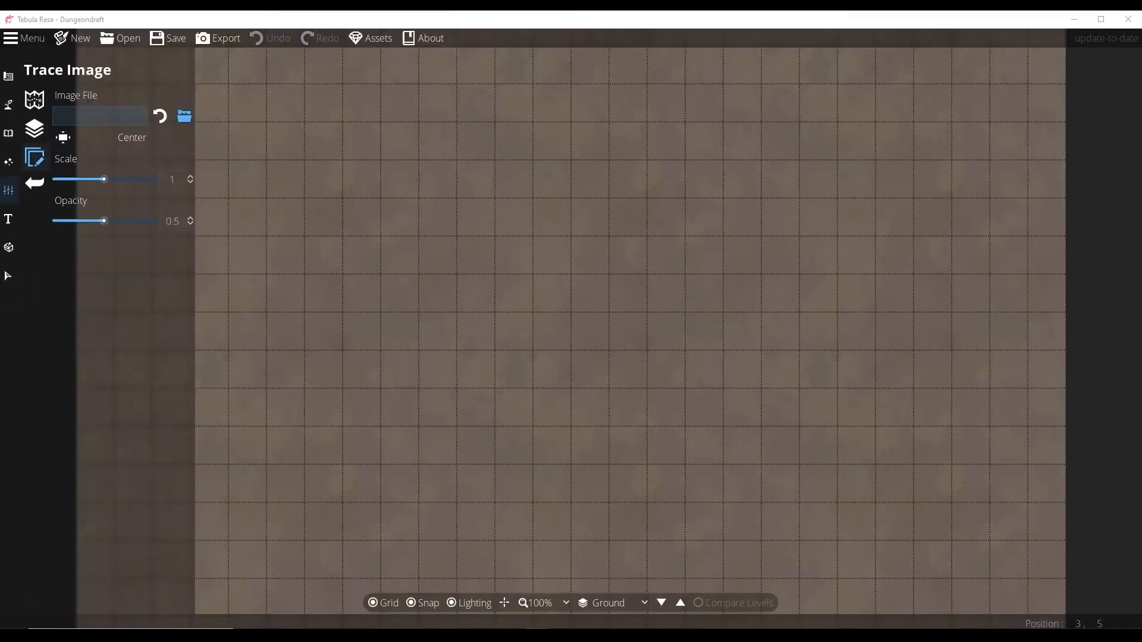
Step: Scale the trace image to 2.91 and align its squares with the map grid
drag(104, 179, 127, 183)
scroll(620, 330, down, 3)
drag(407, 183, 404, 183)
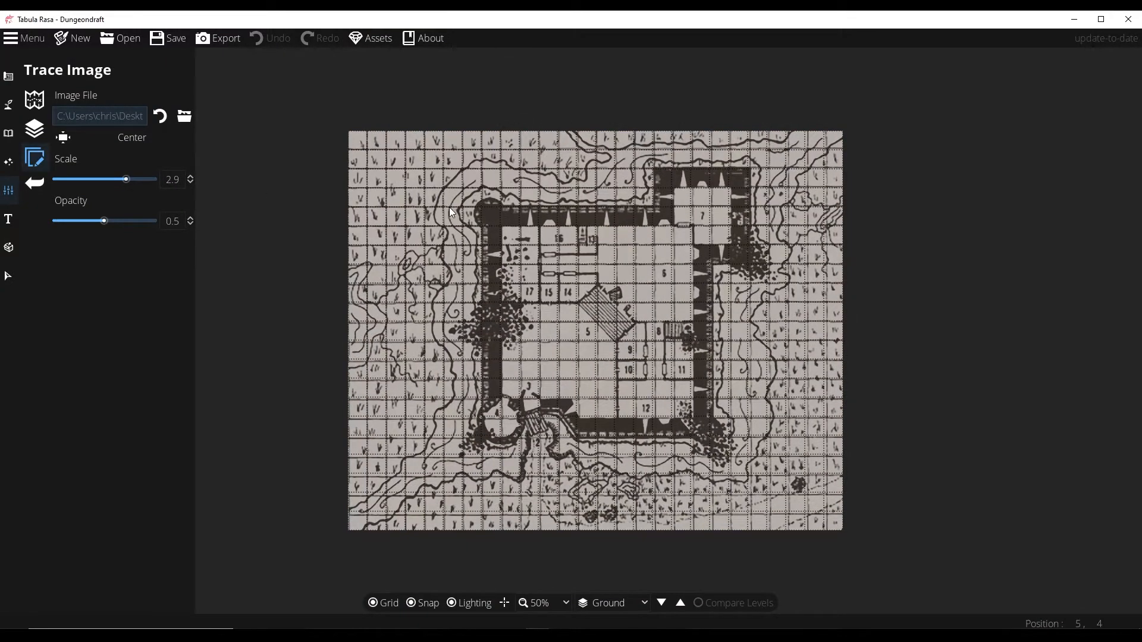
scroll(449, 207, up, 1)
drag(477, 234, 474, 230)
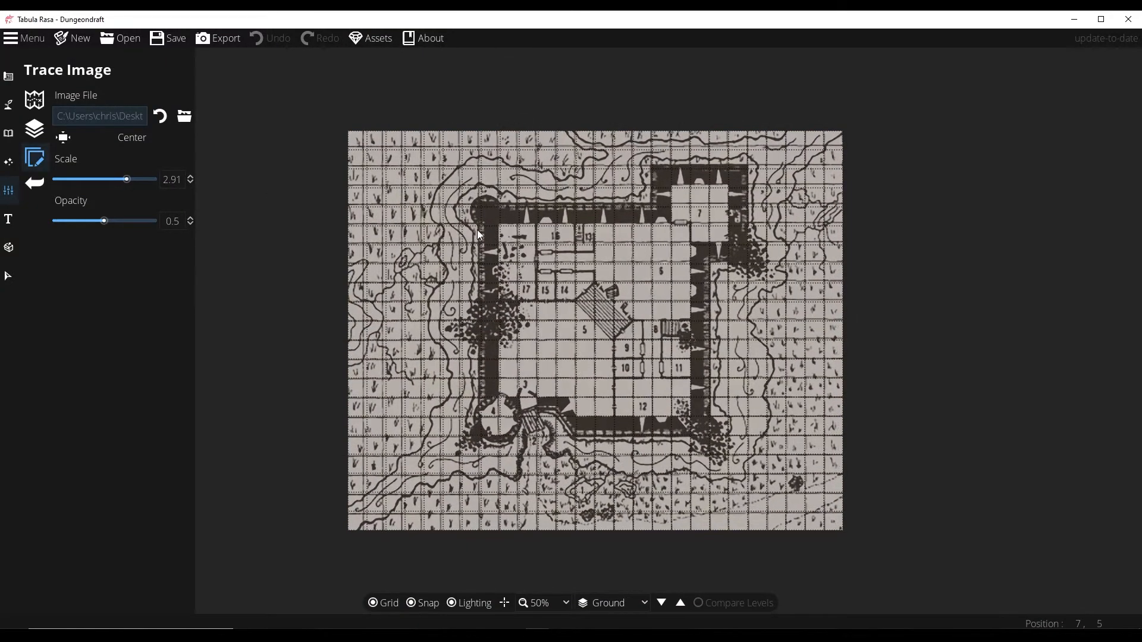
Step: Lower the trace image's opacity so the plan shows only faintly over the map
click(8, 76)
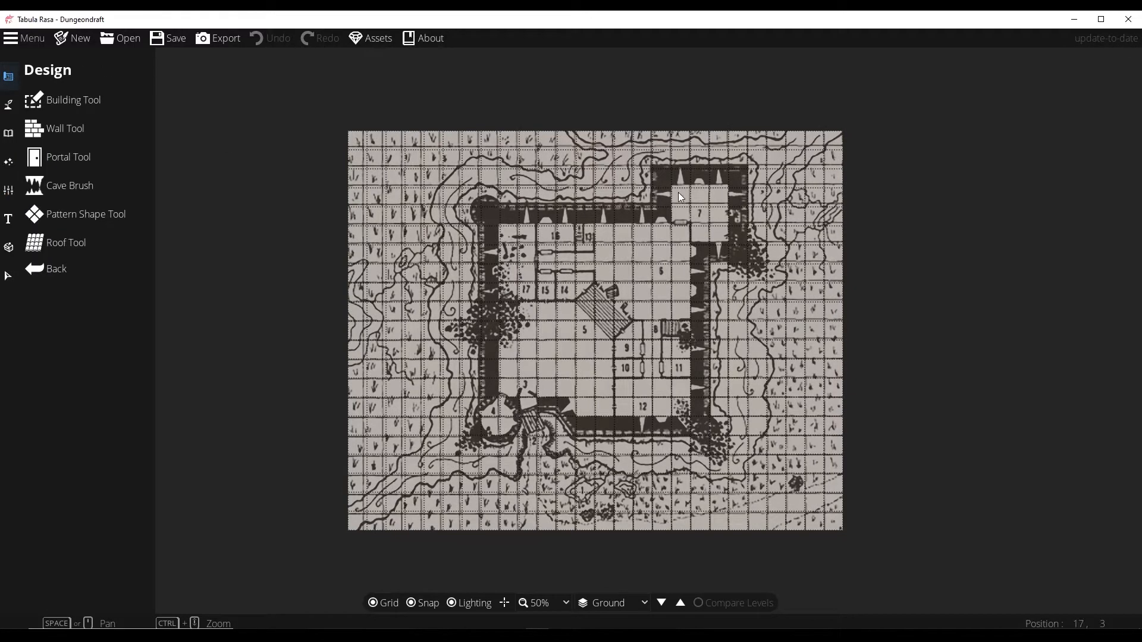
click(9, 190)
drag(94, 221, 66, 222)
Step: Build the castle with a wood floor and stone walls, about 12 by 12 squares, plus a 5 by 5 block at its upper-right corner
click(8, 76)
click(54, 93)
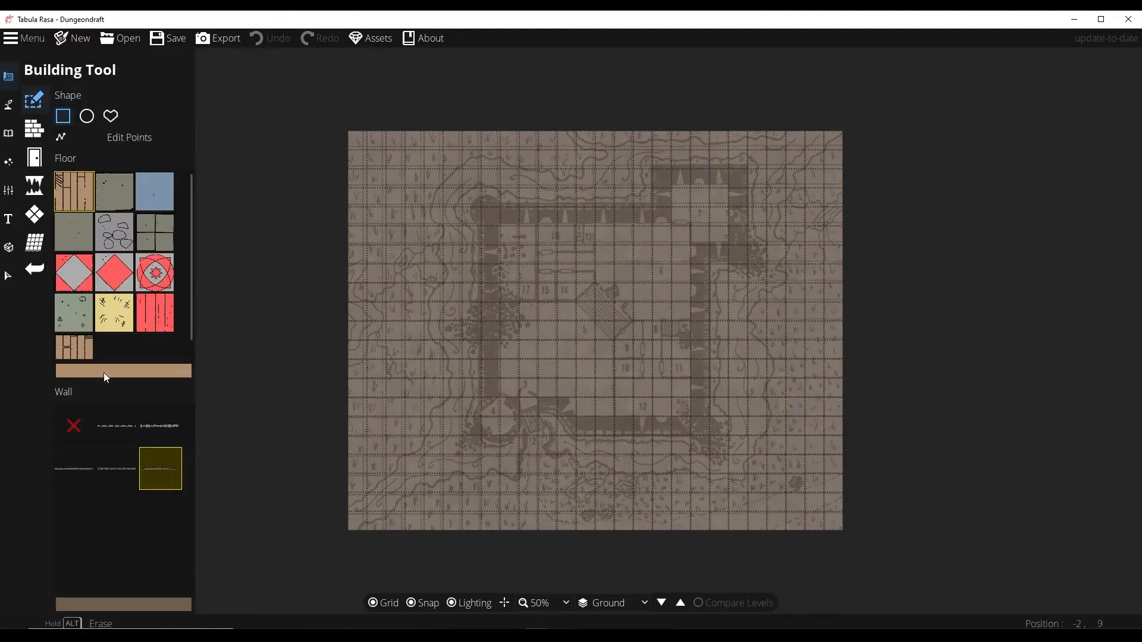
click(120, 427)
drag(482, 208, 708, 434)
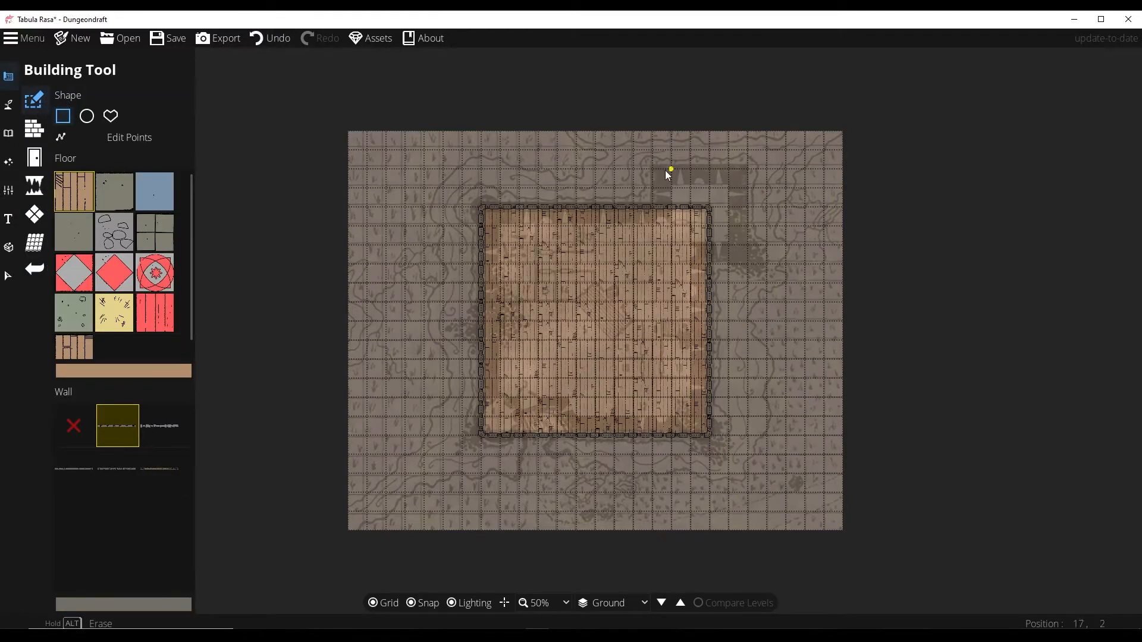
drag(652, 170, 744, 267)
Step: Add round towers to the building, 2 by 2 squares at the upper-left corner and 3 by 3 at the lower-left corner
click(87, 116)
drag(498, 224, 470, 196)
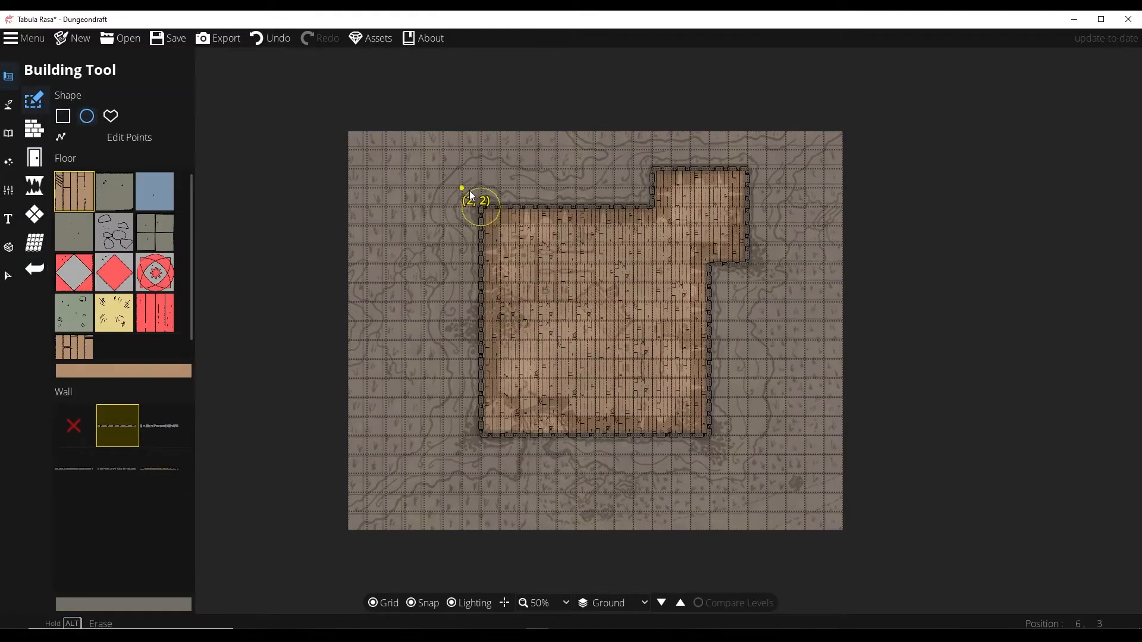
drag(515, 408, 462, 456)
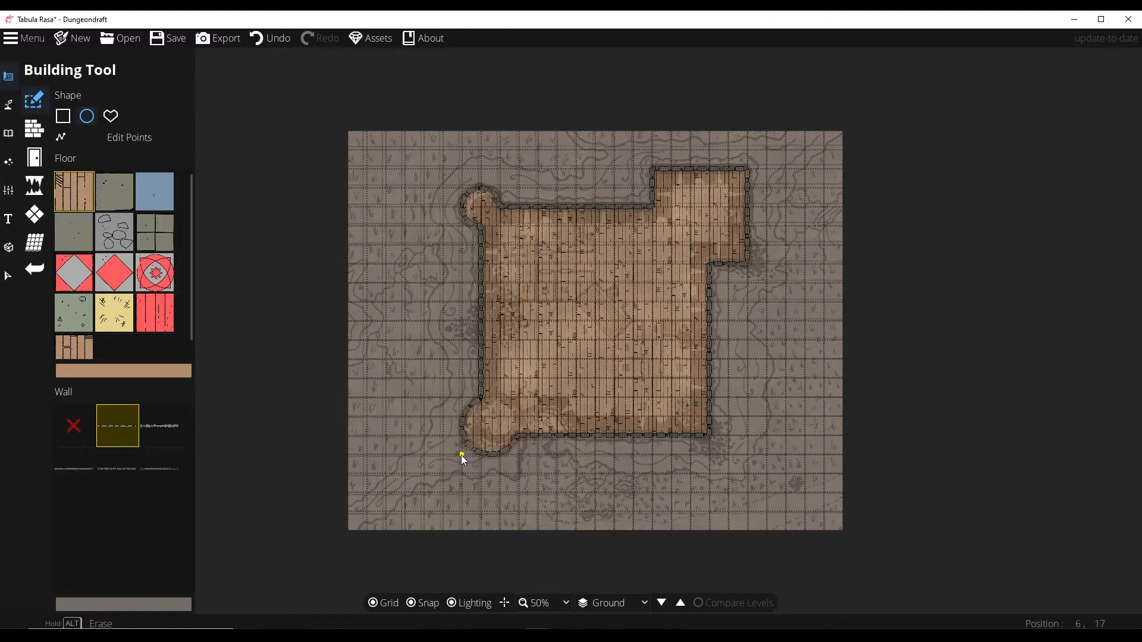
Step: Set the trace image's opacity to 0.28 so the interior rooms can be followed
click(36, 158)
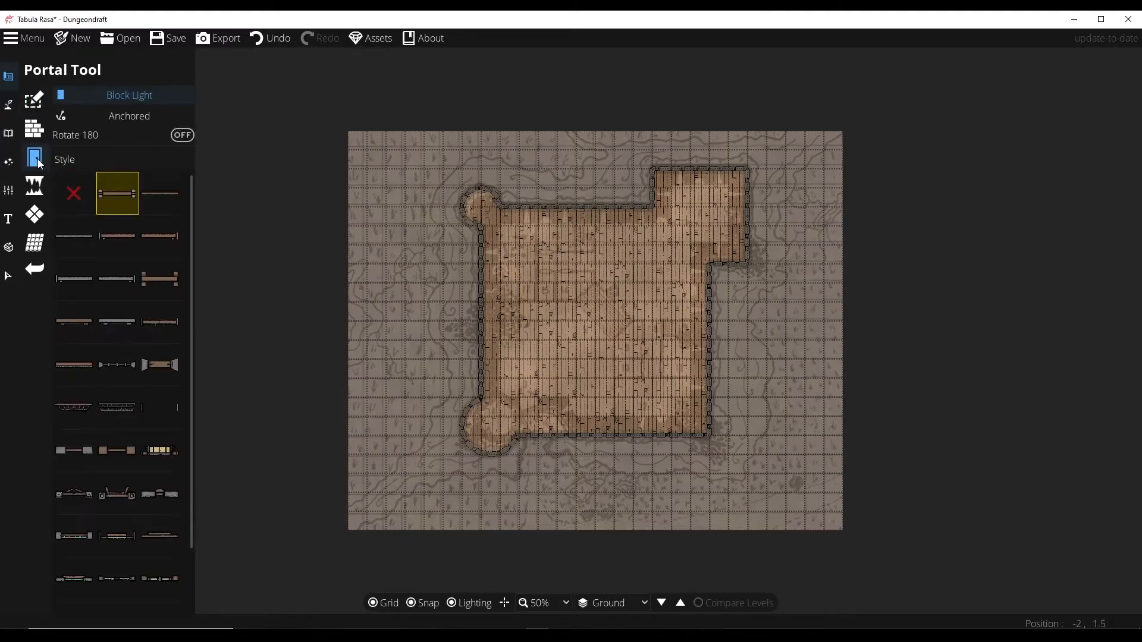
click(9, 247)
click(62, 155)
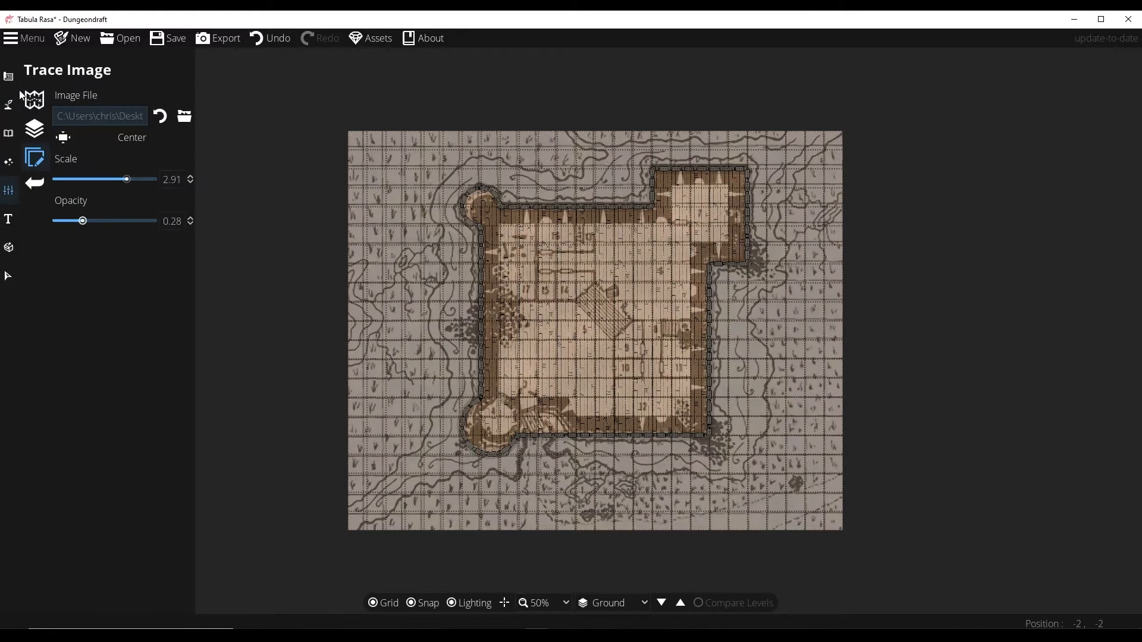
Step: Place a double entrance door in the lower wall beside the round tower, using Door 05 and Door 06 rotated 180
click(9, 103)
click(66, 157)
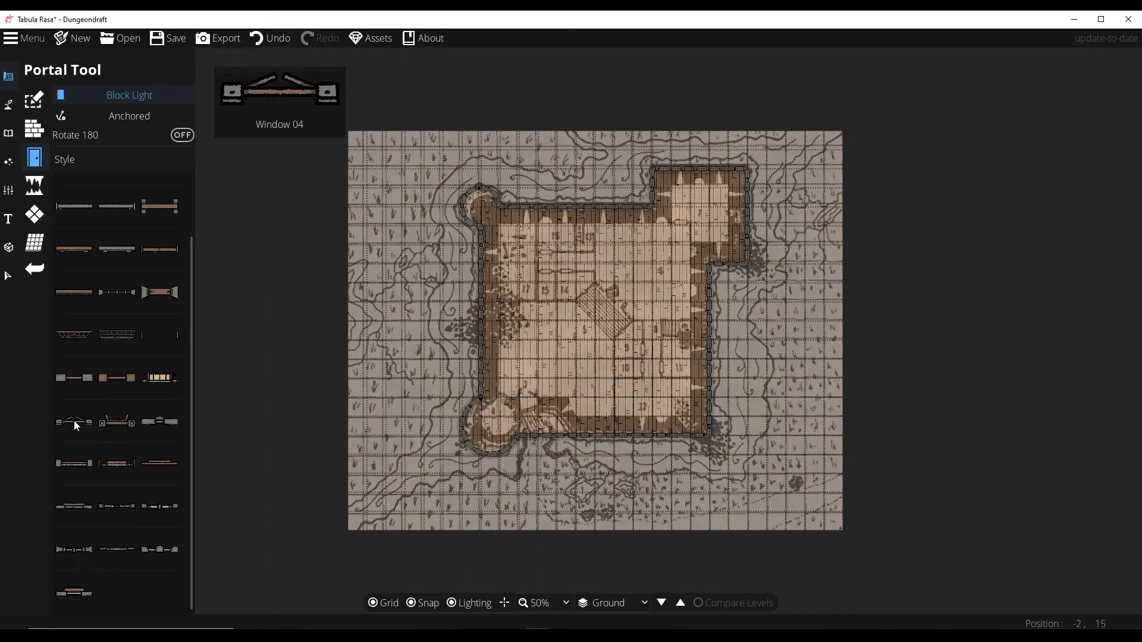
click(117, 418)
click(169, 418)
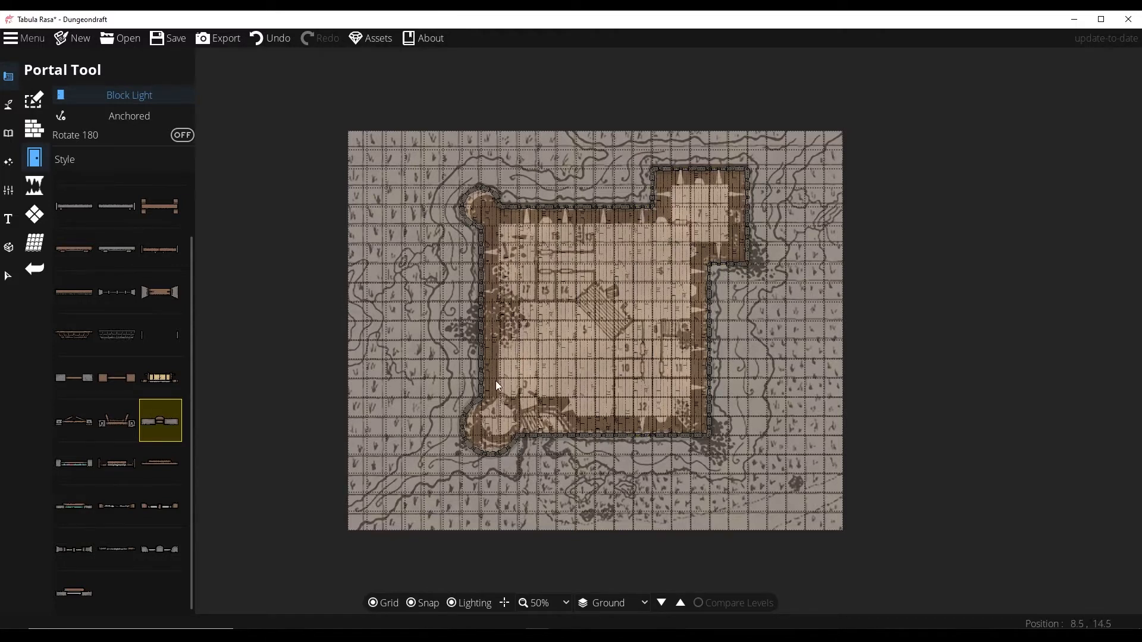
click(74, 206)
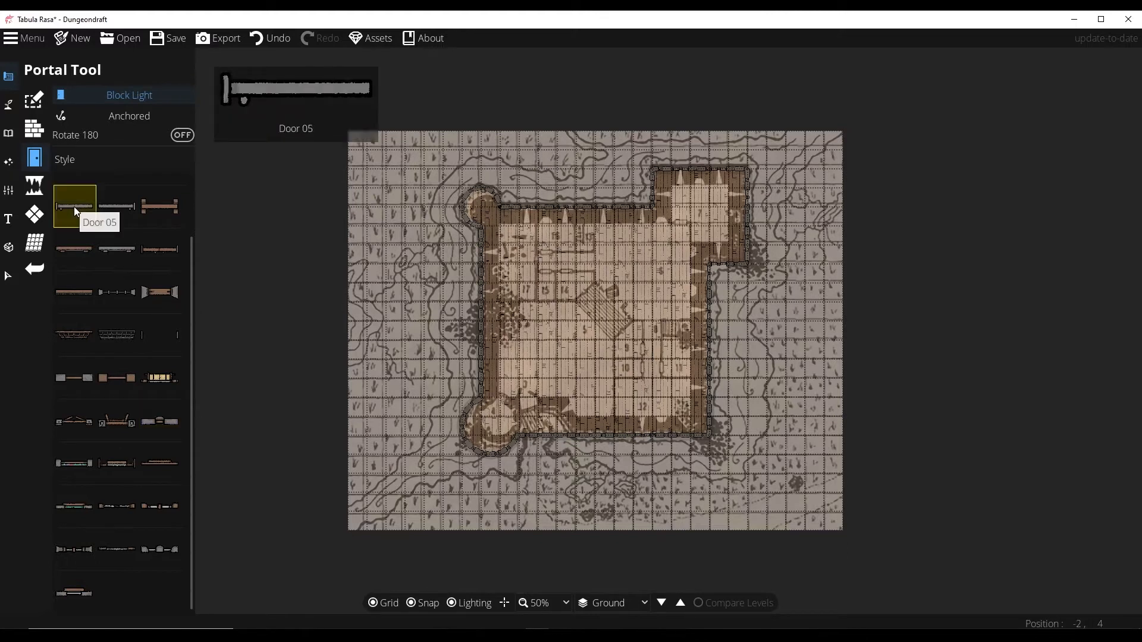
click(537, 437)
key(Right)
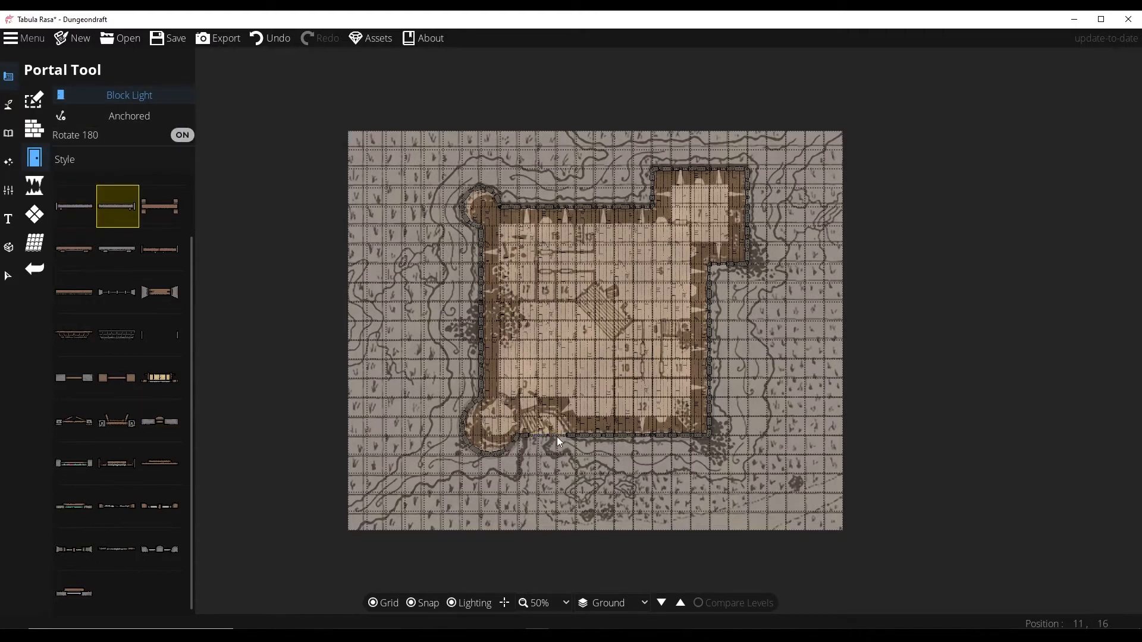
Step: Fine-tune the opacity of the trace image
click(13, 218)
click(9, 190)
click(69, 163)
mouse_move(93, 221)
mouse_down()
mouse_move(45, 219)
mouse_move(80, 218)
mouse_up()
Step: Draw the wooden interior walls around rooms 13 to 17 along the traced plan
click(8, 76)
click(66, 134)
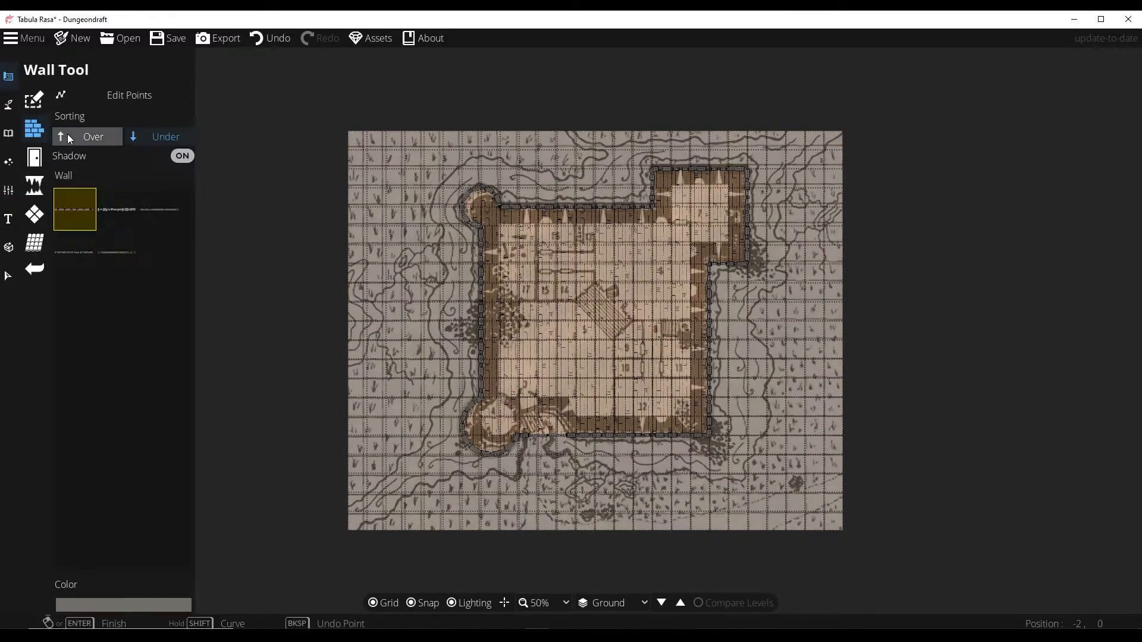
click(117, 252)
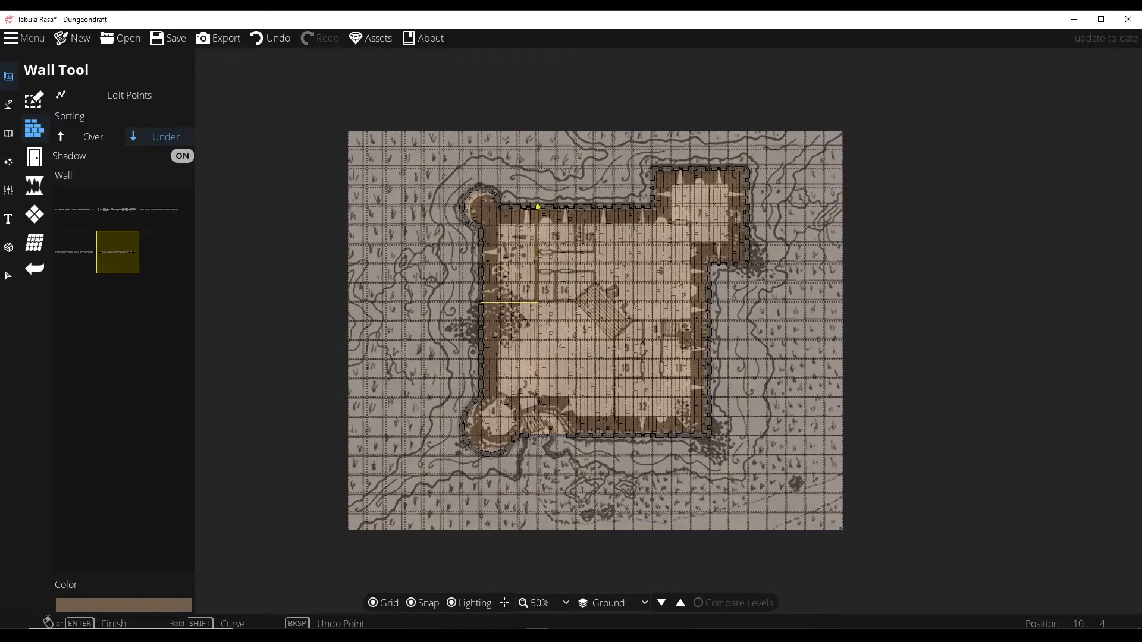
click(538, 207)
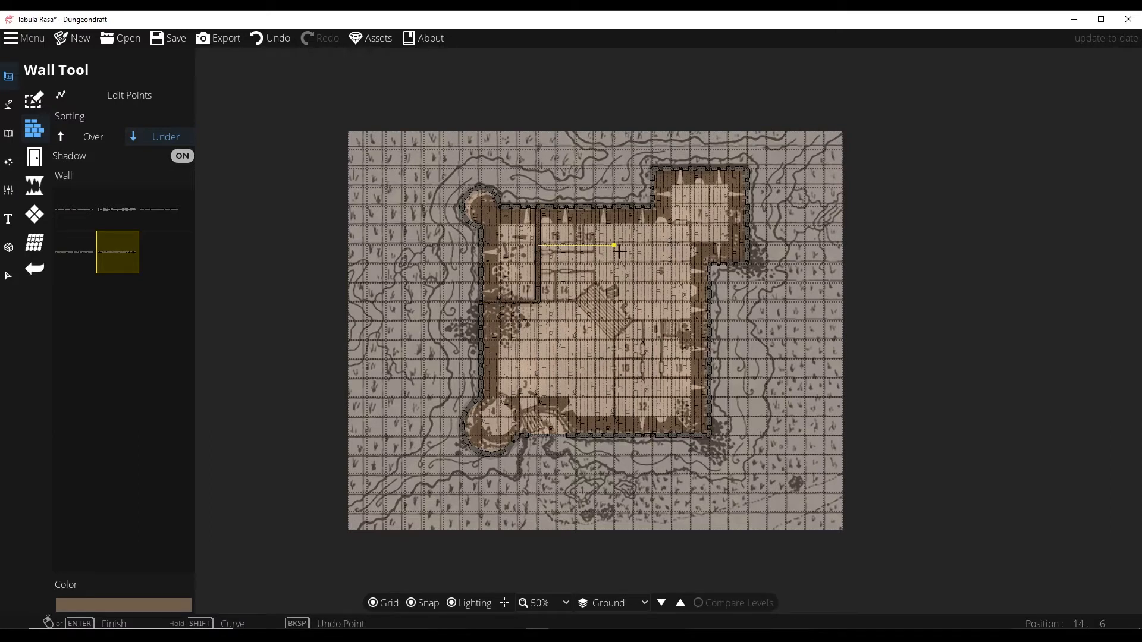
click(607, 211)
click(575, 244)
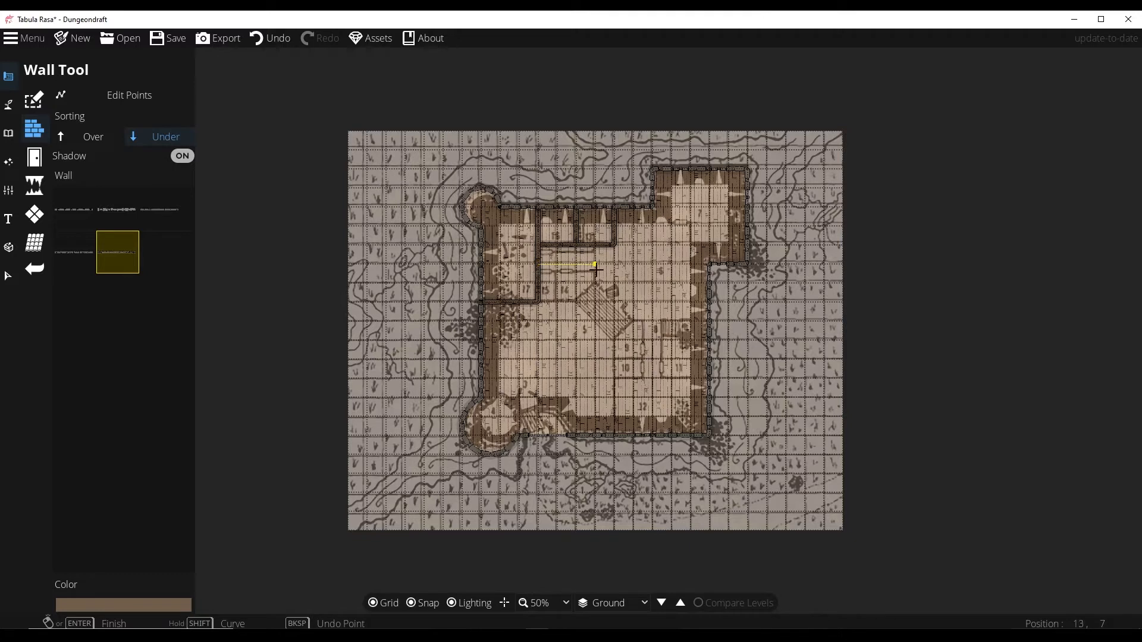
click(537, 303)
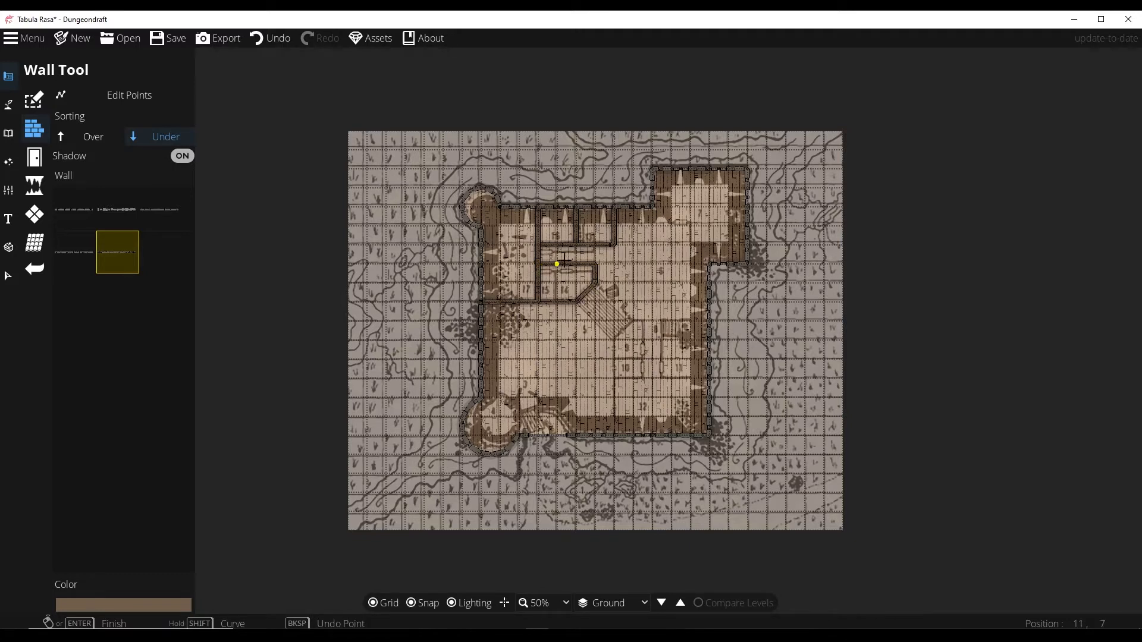
Step: Draw the wooden interior walls around rooms 9, 10, 11 and 12 along the traced plan
click(614, 378)
click(613, 340)
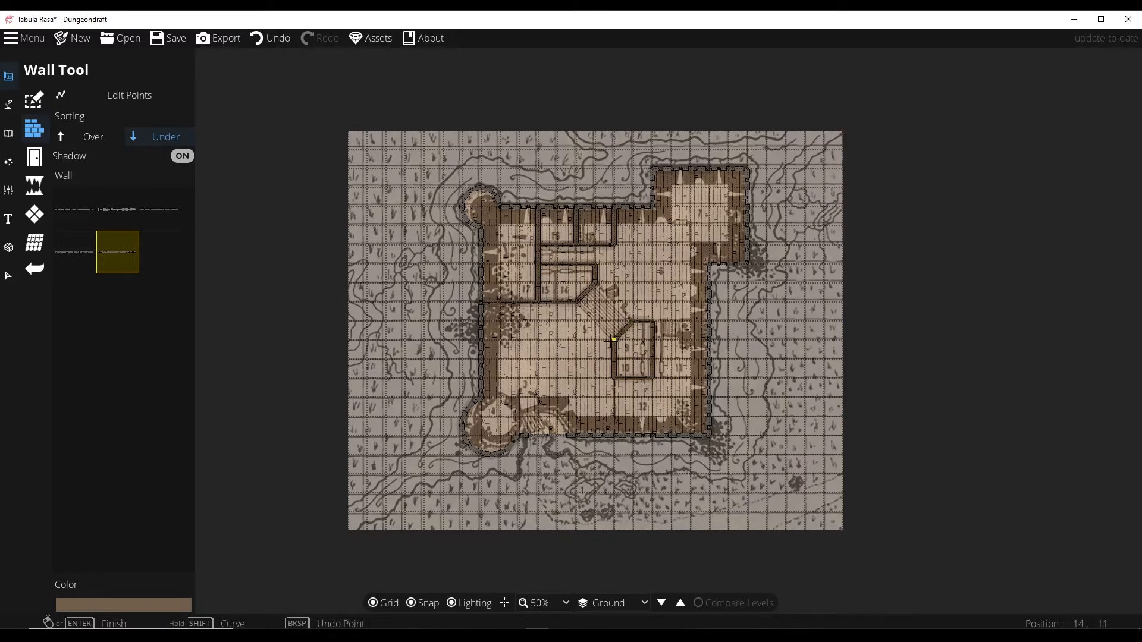
click(613, 435)
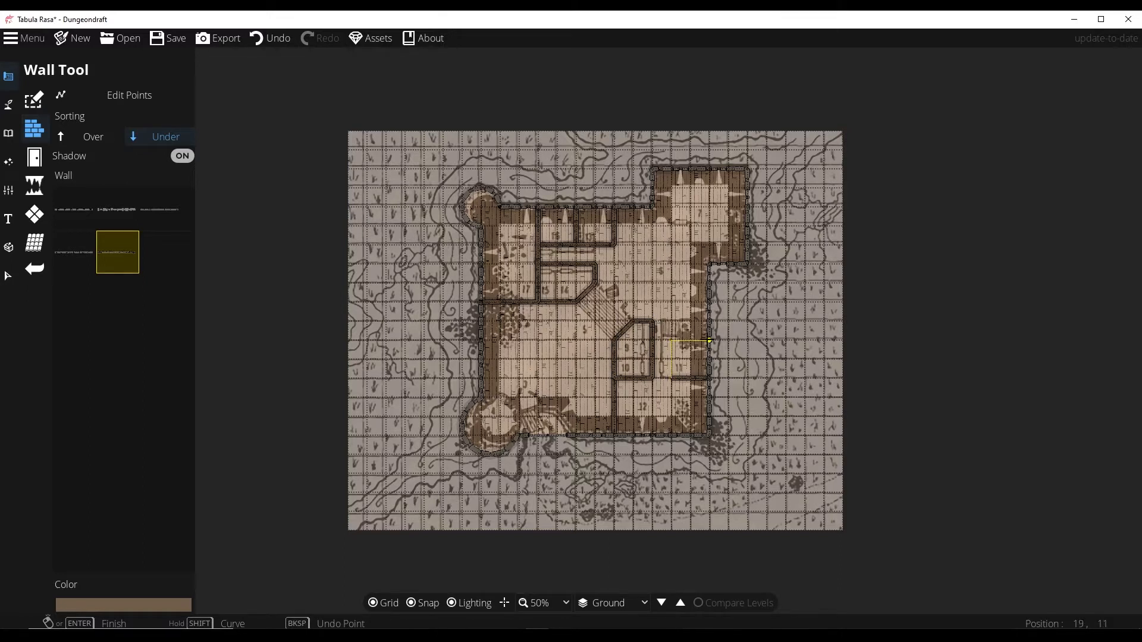
click(709, 340)
Step: Place Door 07 doors in the walls of rooms 13 to 16 and of rooms 9 to 11
click(35, 159)
click(166, 205)
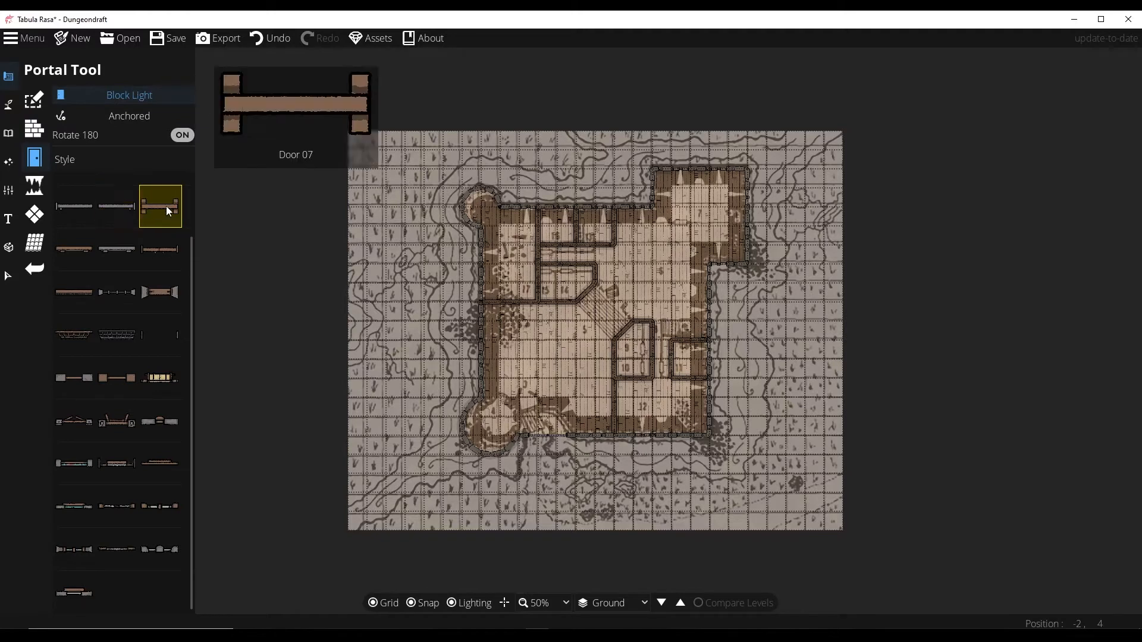
click(548, 265)
click(576, 264)
click(558, 245)
click(594, 246)
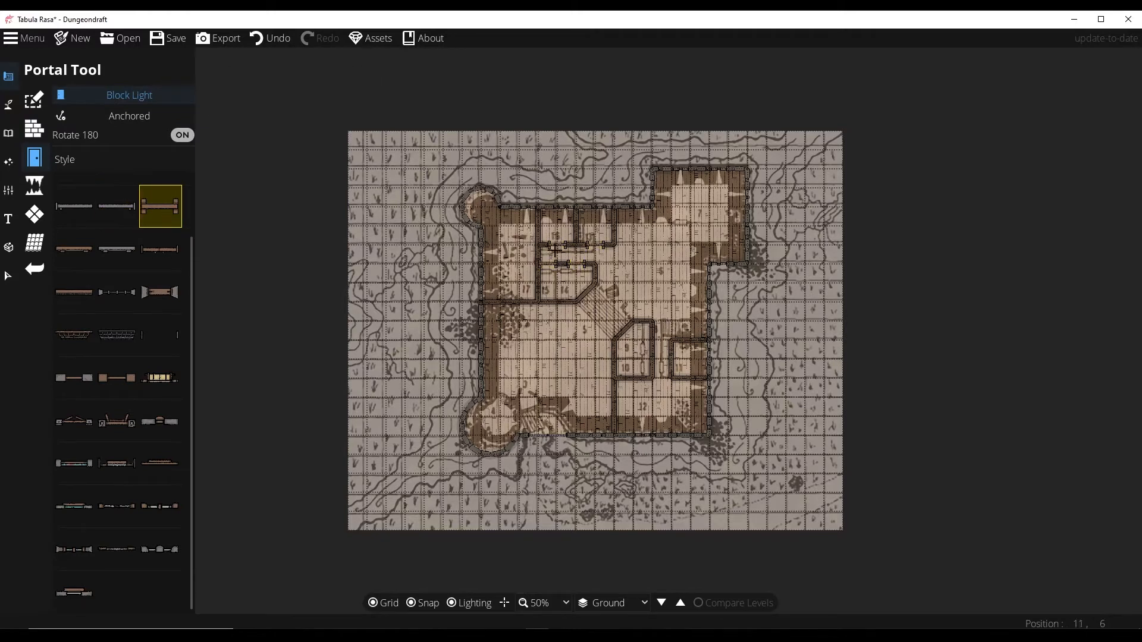
click(652, 359)
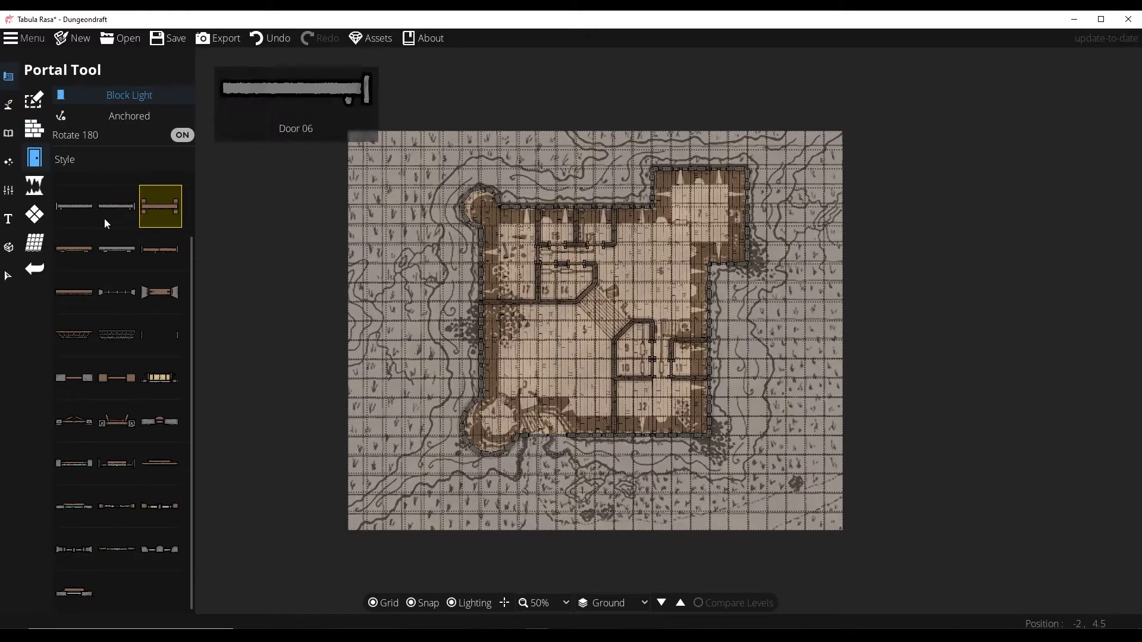
Step: Draw a wooden wall separating room 7 in the upper-right block from room 6
click(35, 128)
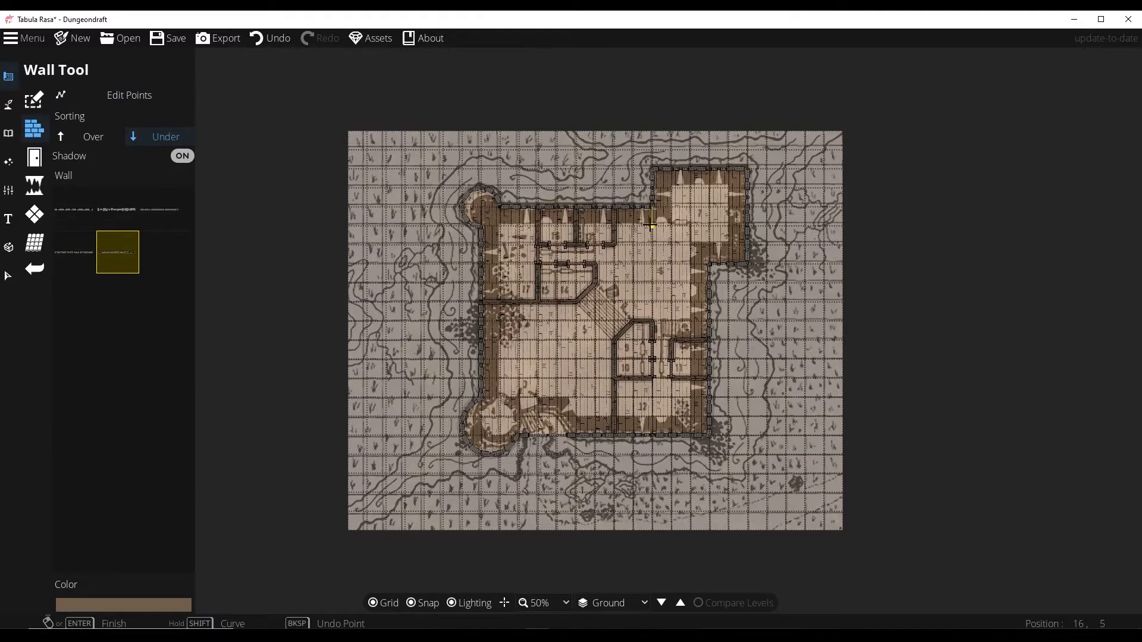
double_click(705, 264)
click(35, 157)
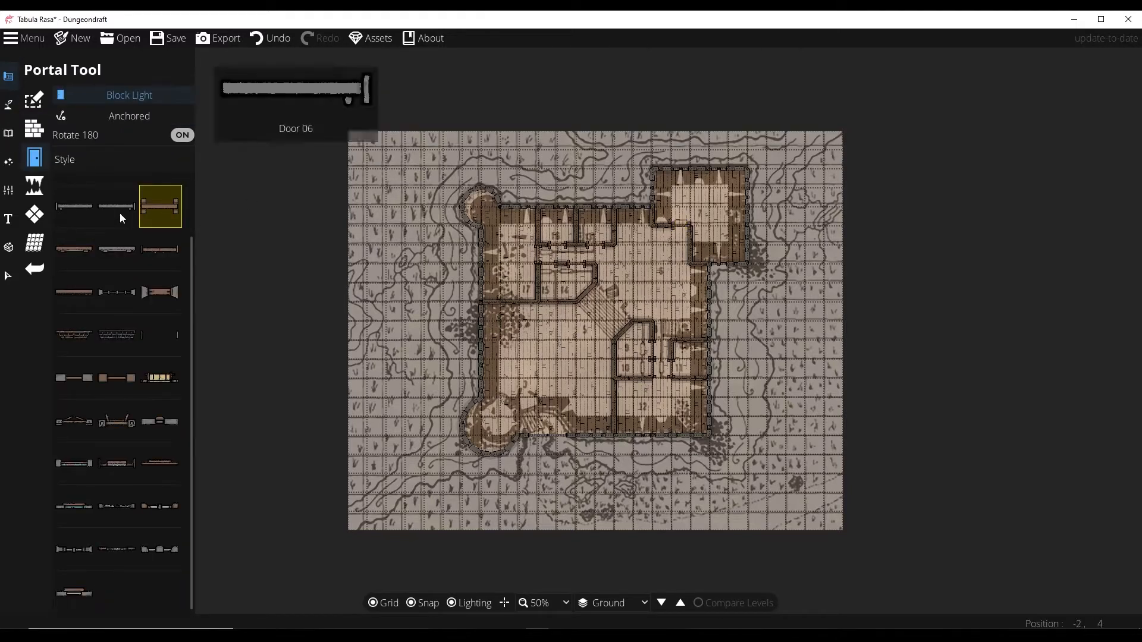
Step: Search the object library for "Stairs" and place a wooden staircase at room 8, rotated 90 and scaled to 0.9
click(8, 133)
click(1047, 111)
text(Stair)
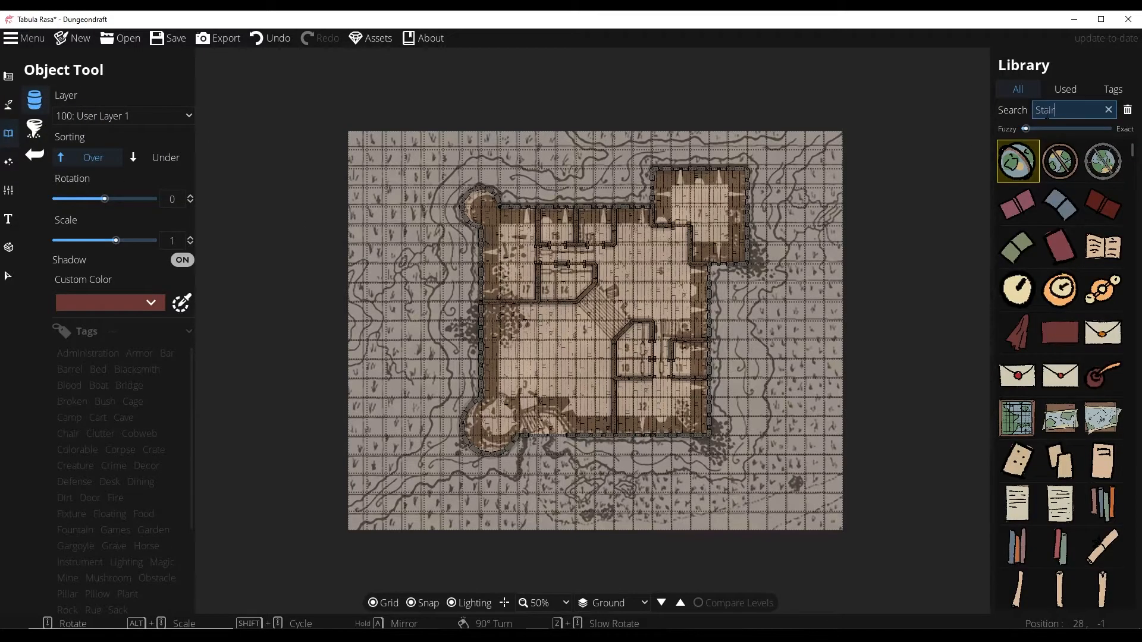
text(s)
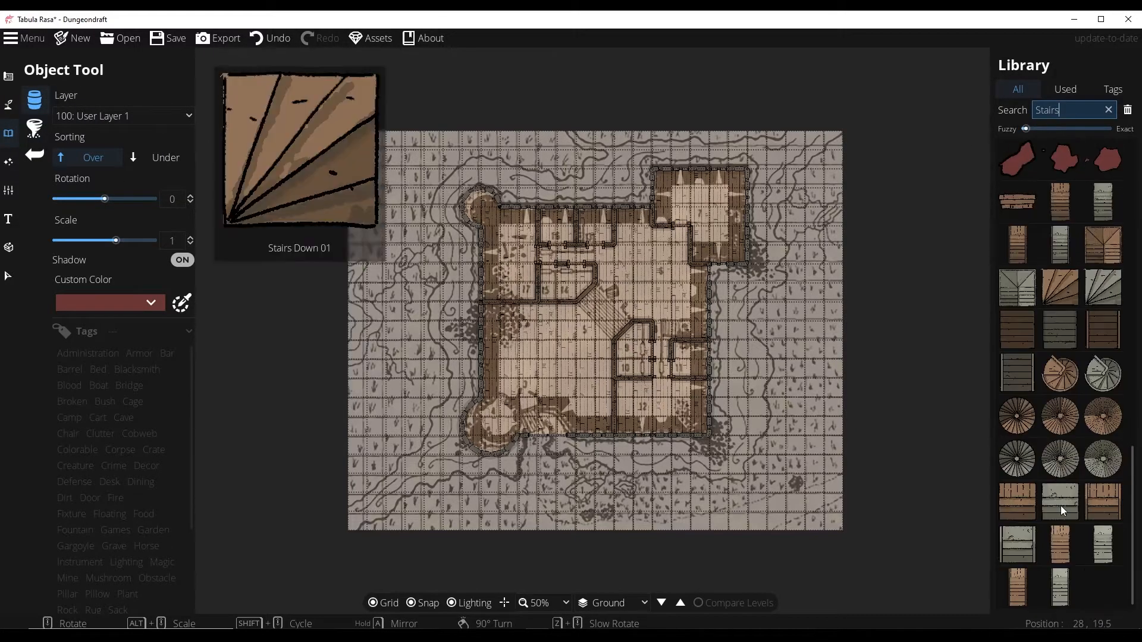
click(1061, 544)
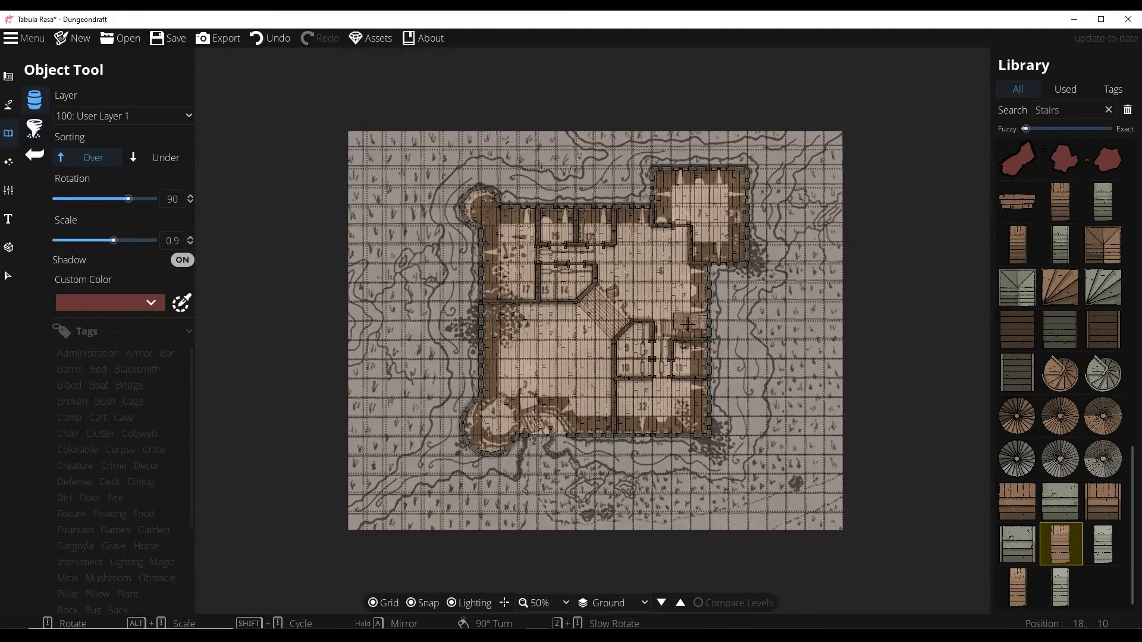
click(688, 323)
Step: Adjust the points of the curved wooden wall closing off round tower room 4 to follow the tower's outline
click(8, 190)
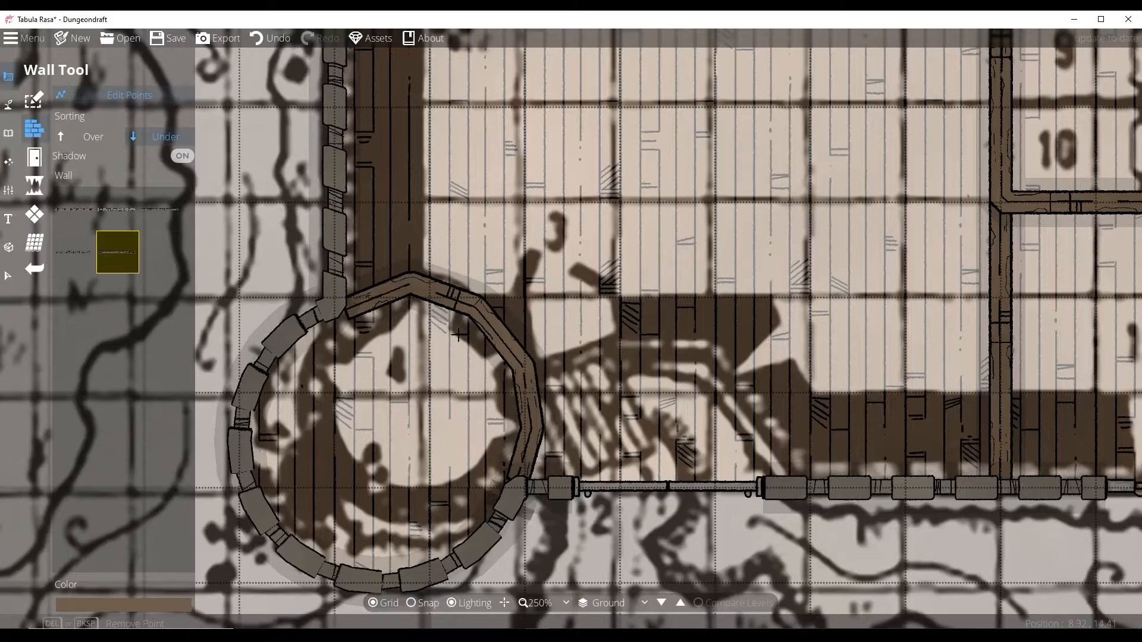
drag(411, 308, 396, 286)
drag(476, 306, 469, 308)
drag(524, 365, 516, 366)
drag(533, 428, 525, 409)
drag(521, 447, 526, 450)
drag(433, 297, 468, 306)
drag(525, 409, 527, 408)
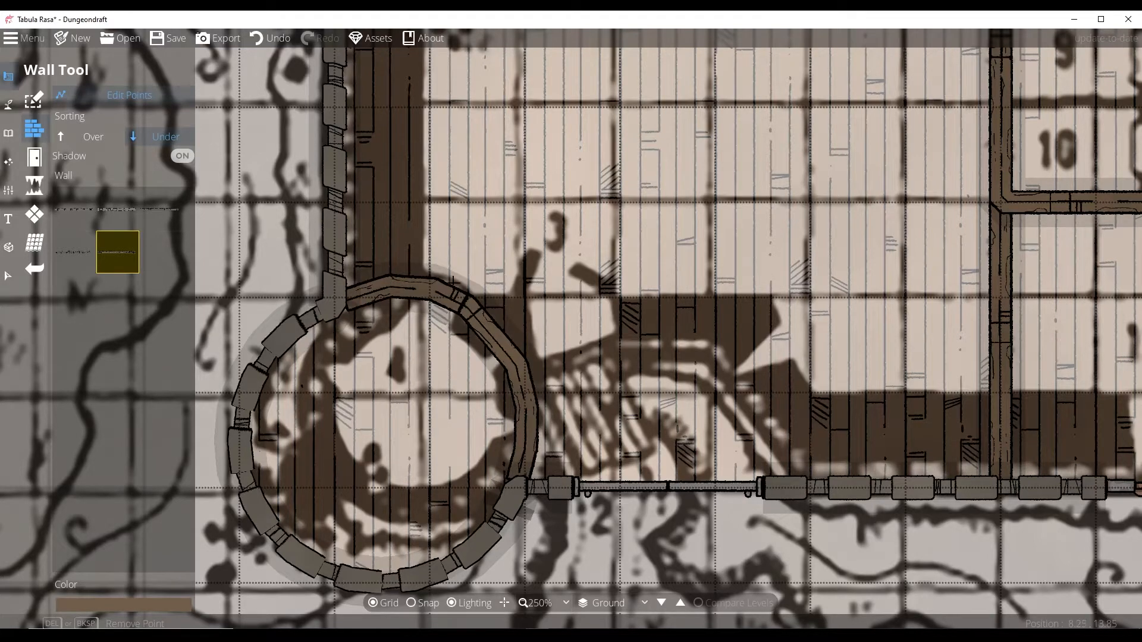
click(34, 157)
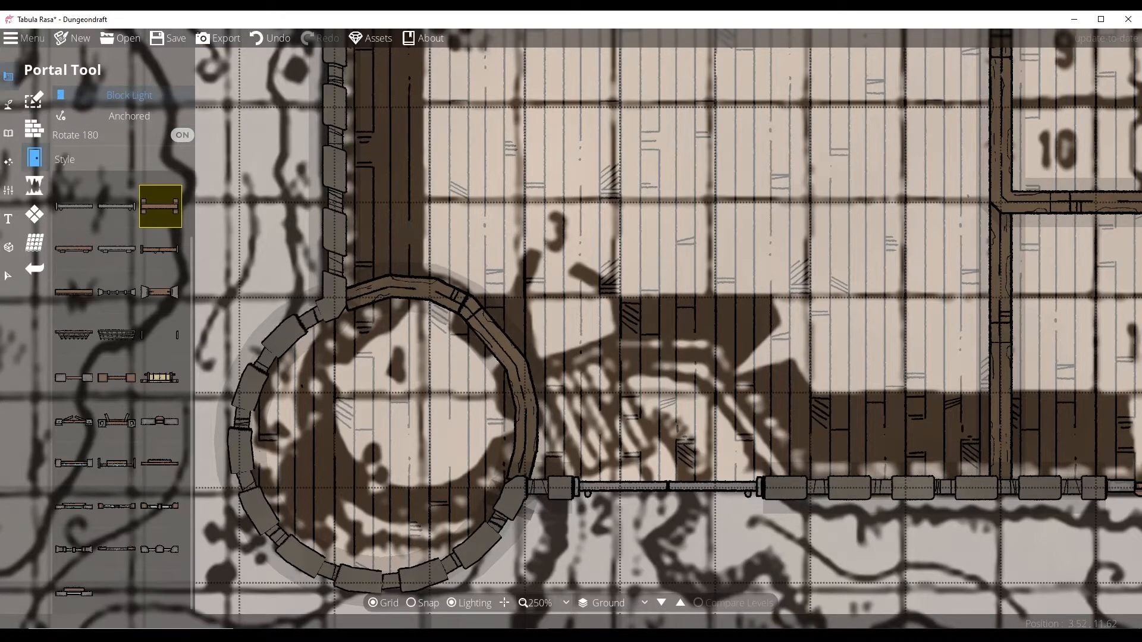
scroll(199, 333, down, 5)
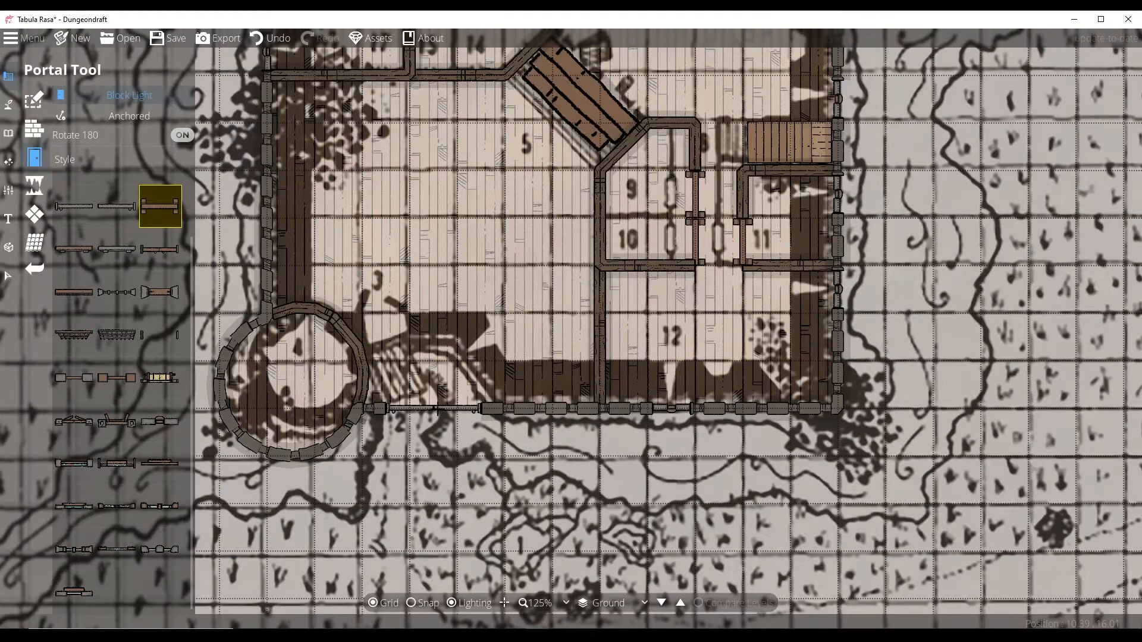
click(8, 76)
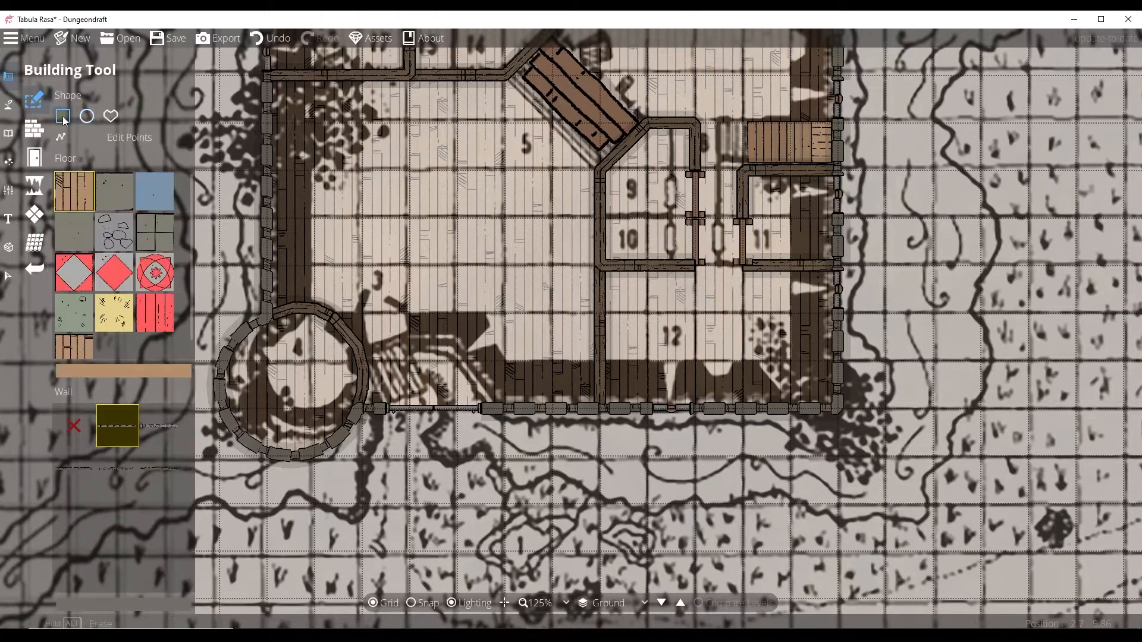
scroll(403, 331, down, 3)
scroll(404, 331, down, 1)
click(34, 158)
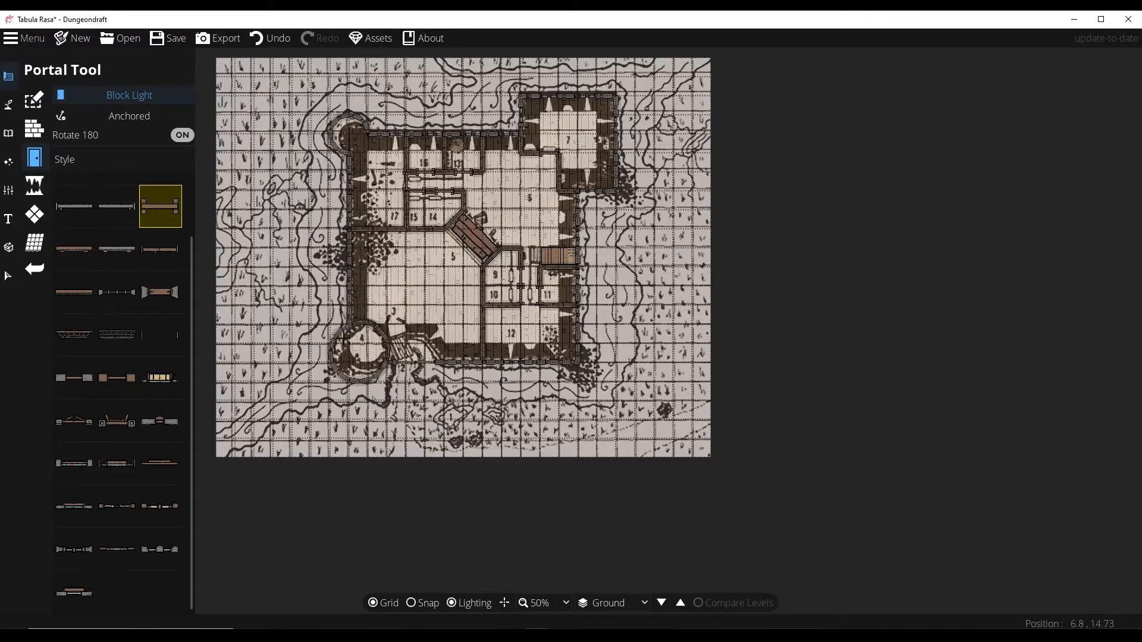
Step: Refine the curved wooden wall of room 4, moving its upper and outer points outward into a smoother arc
scroll(343, 338, up, 5)
click(34, 100)
click(34, 128)
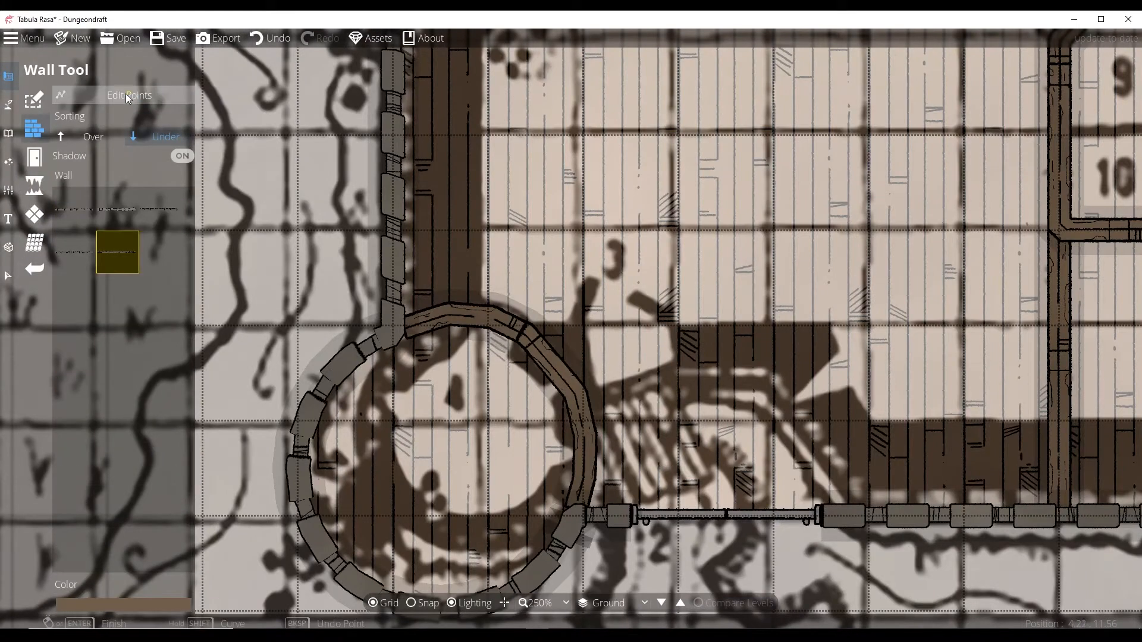
click(77, 132)
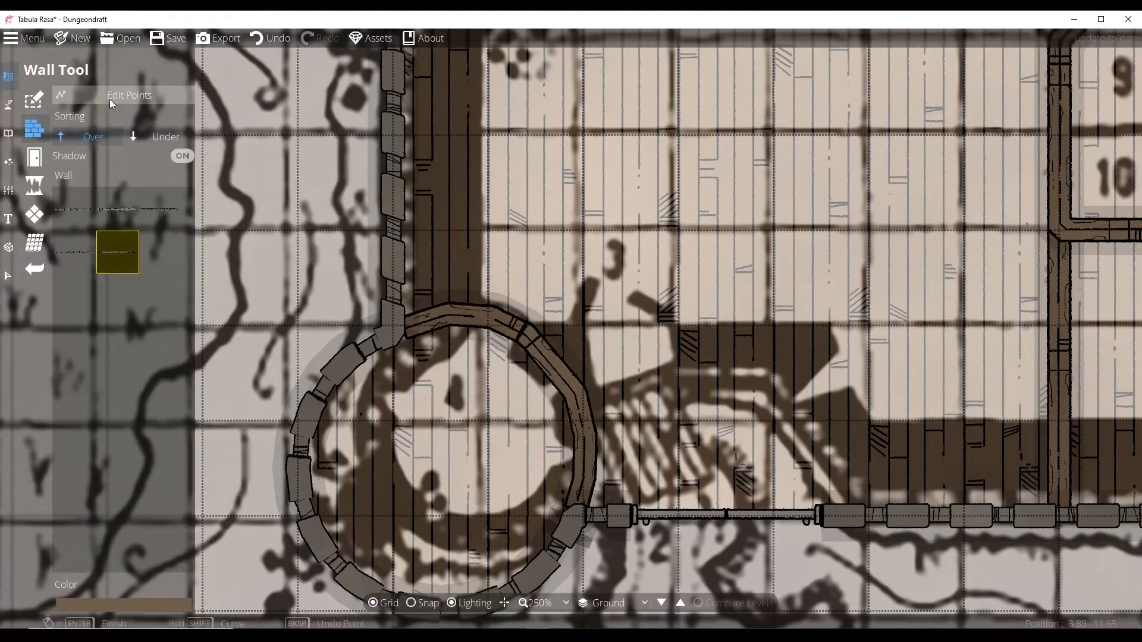
click(8, 275)
click(9, 76)
click(41, 128)
click(129, 95)
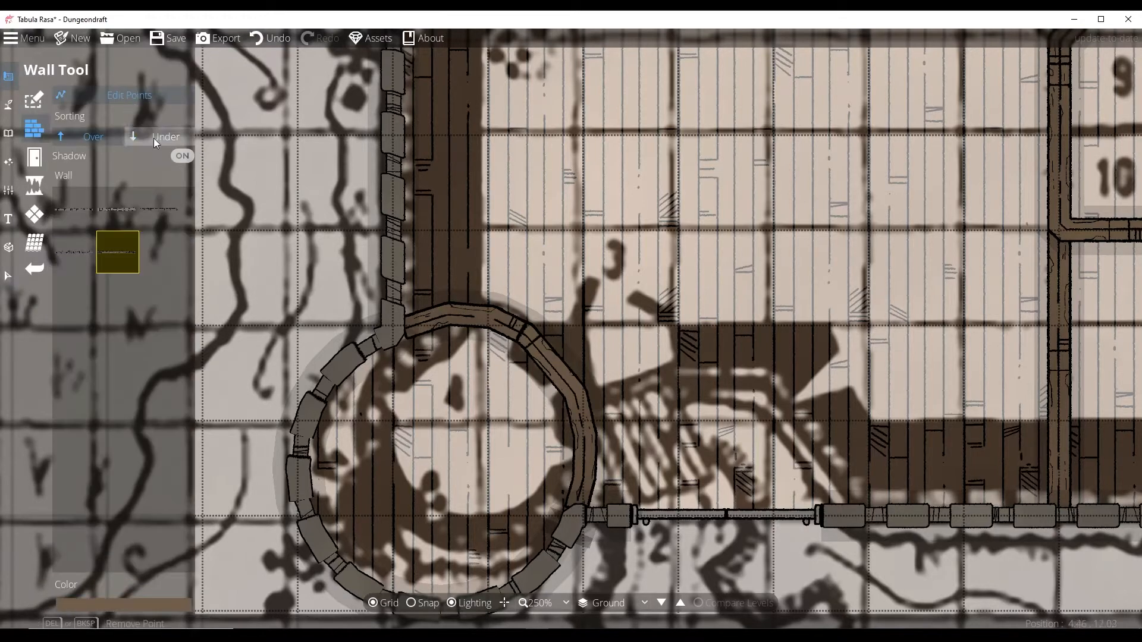
click(156, 136)
drag(465, 316, 465, 311)
drag(490, 317, 521, 322)
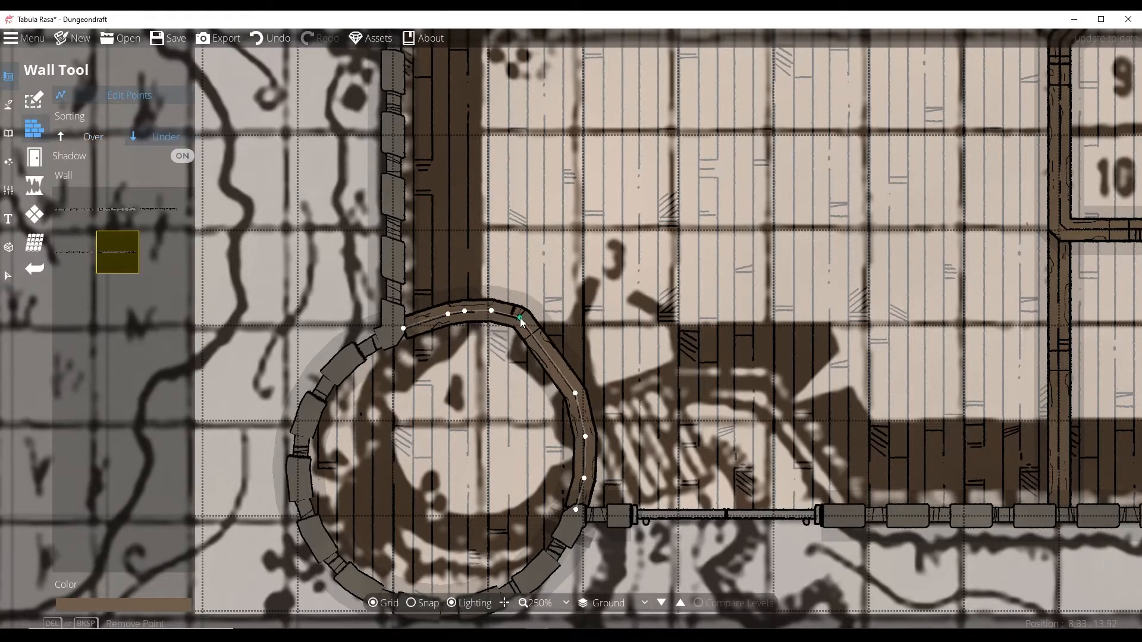
drag(577, 387, 578, 380)
drag(583, 434, 587, 433)
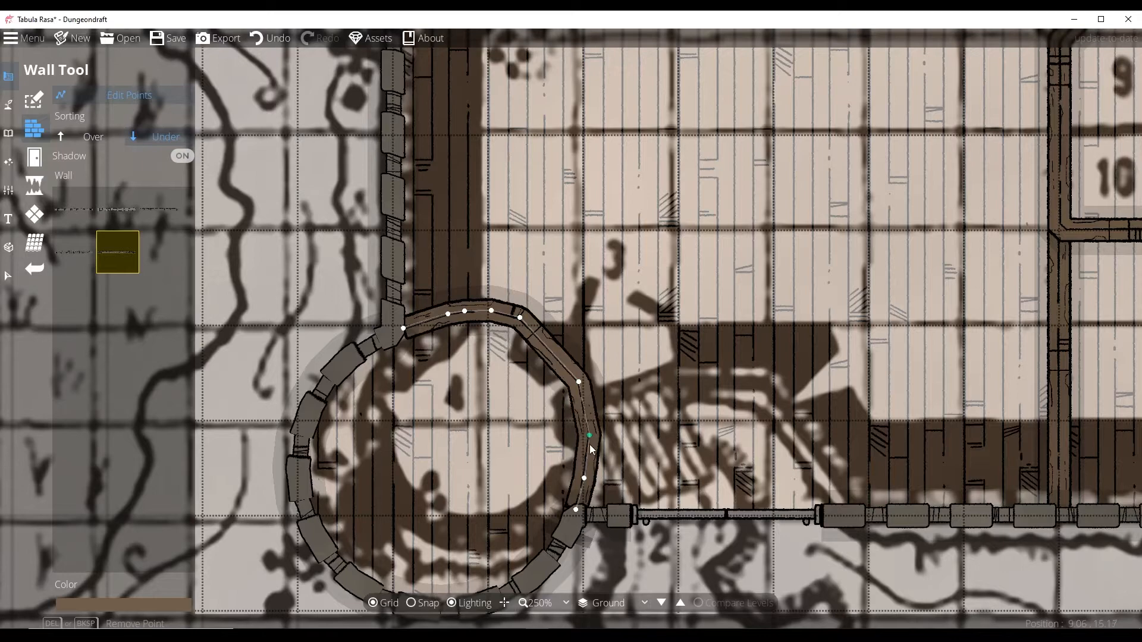
Step: Delete the curved wooden wall between round tower room 4 and the main hall
click(65, 96)
click(9, 133)
click(8, 77)
click(56, 157)
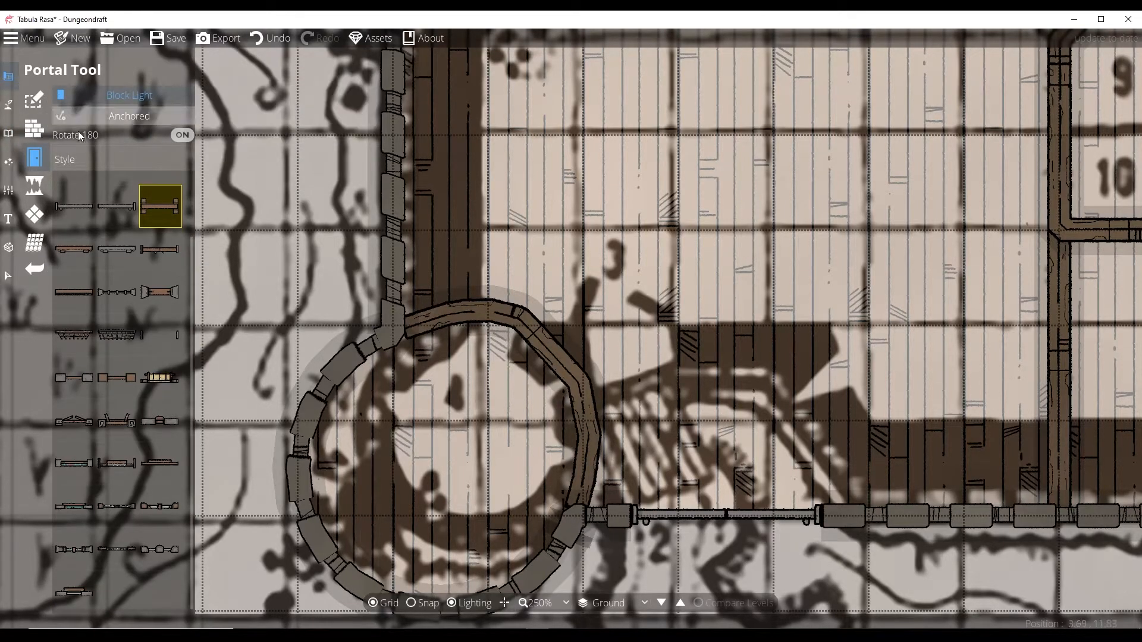
click(9, 276)
click(560, 358)
key(Delete)
Step: Draw an angular wooden wall closing off room 4 from the hall and place a Door 07 in its diagonal segment
click(101, 157)
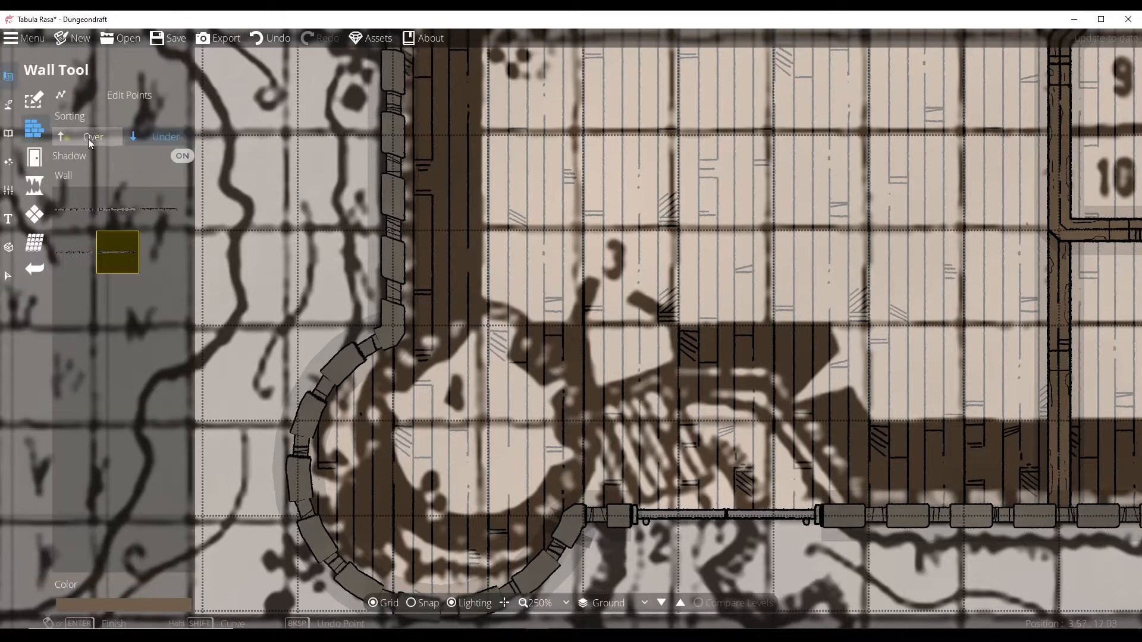
click(581, 420)
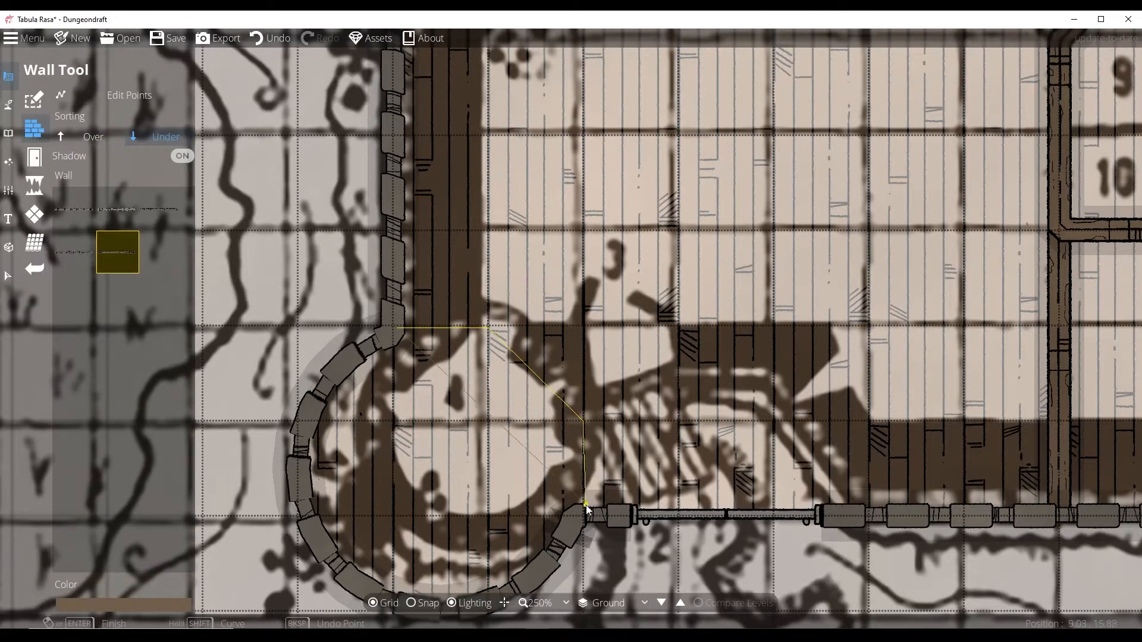
click(582, 513)
right_click(582, 512)
click(34, 157)
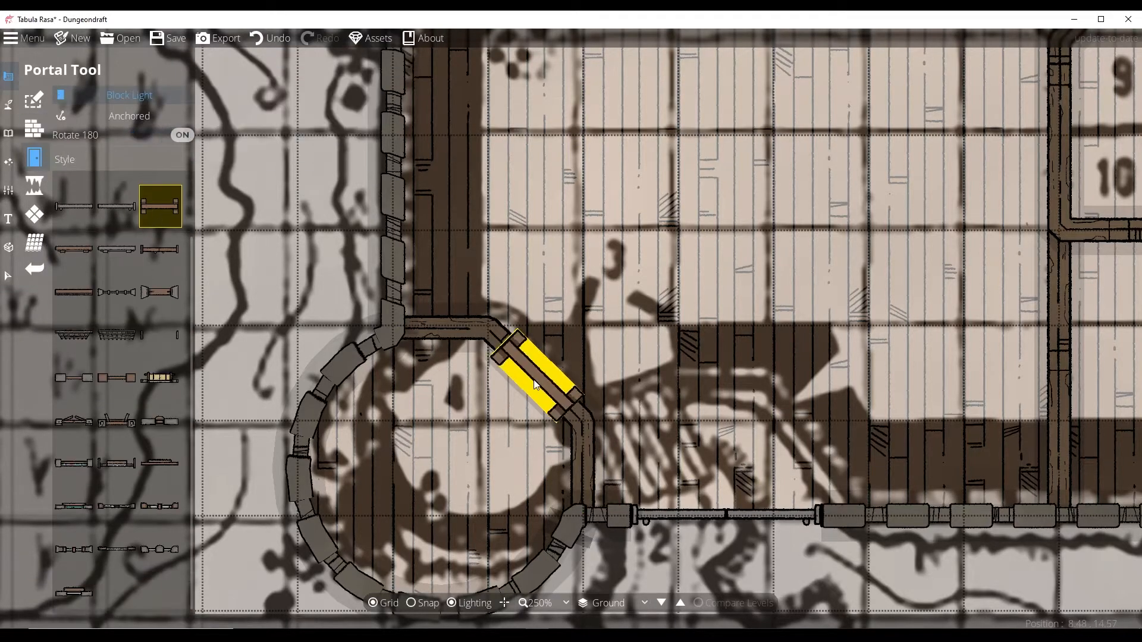
click(535, 372)
Step: Try to draw a wooden wall between rooms 9 and 10, ending at room 9's door, and undo it
scroll(443, 432, down, 5)
scroll(662, 399, up, 6)
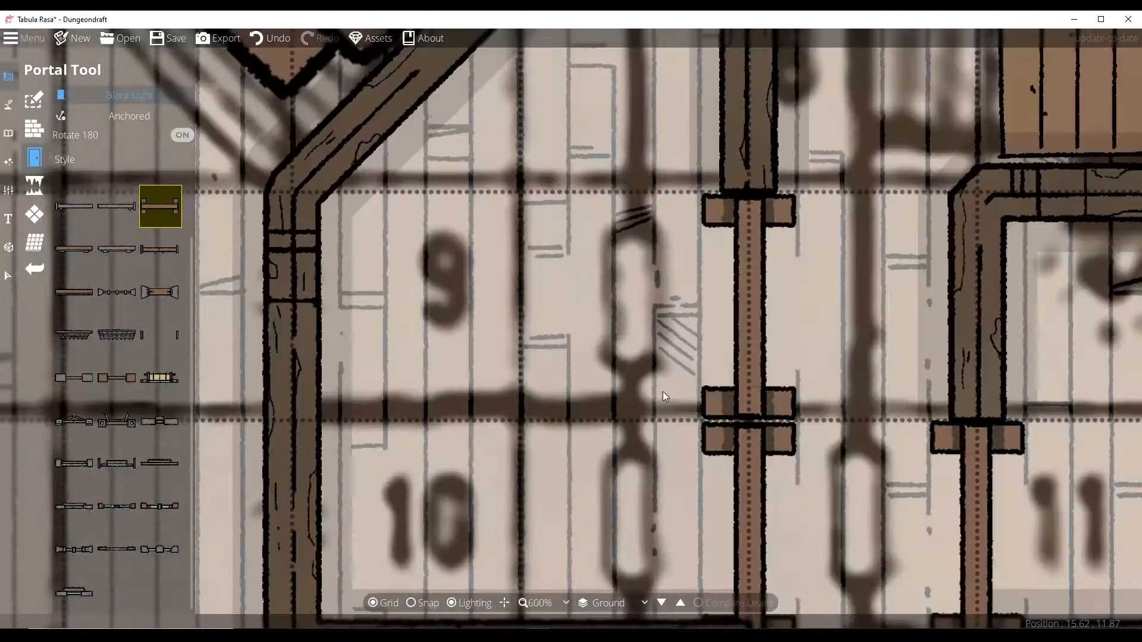
click(34, 128)
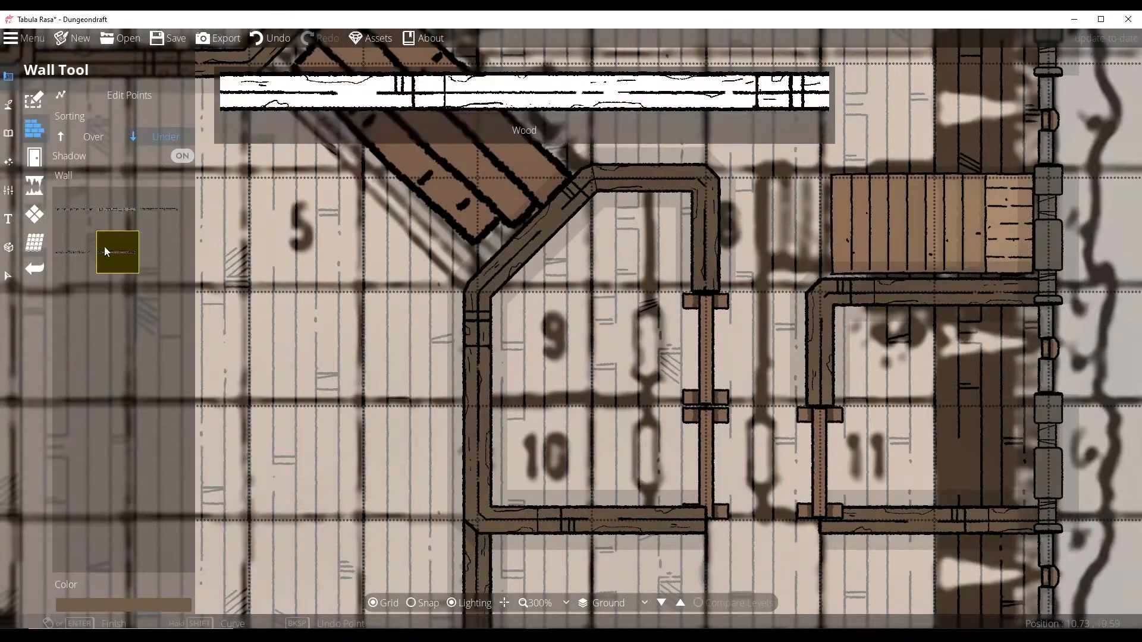
click(704, 359)
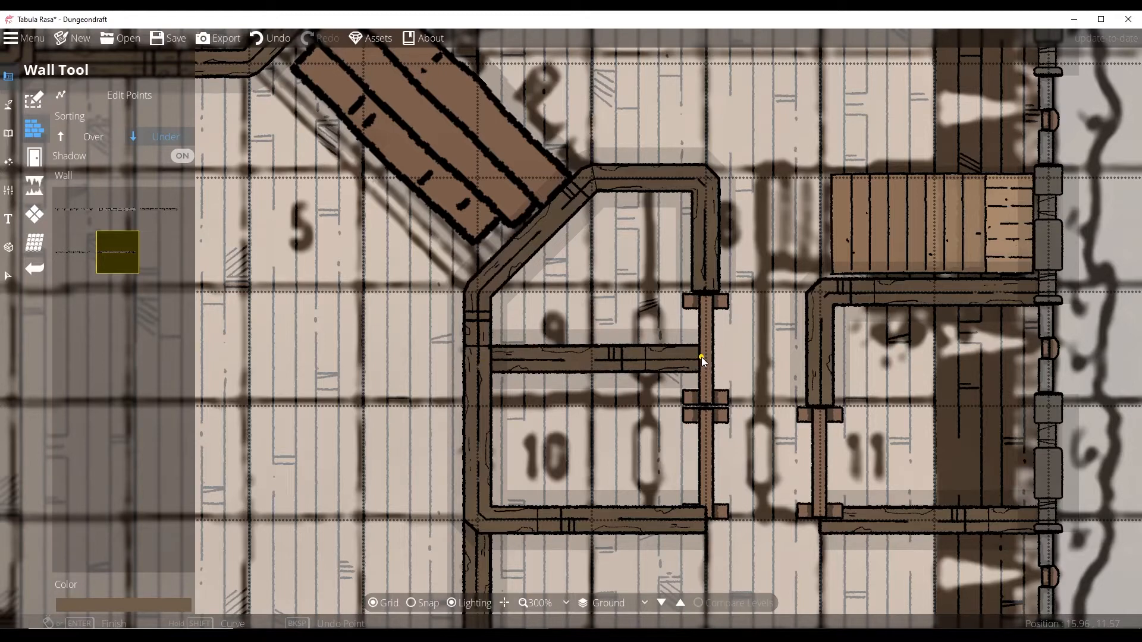
key(ctrl+z)
Step: Delete the door in the corridor wall of room 9
click(8, 276)
click(704, 355)
key(Delete)
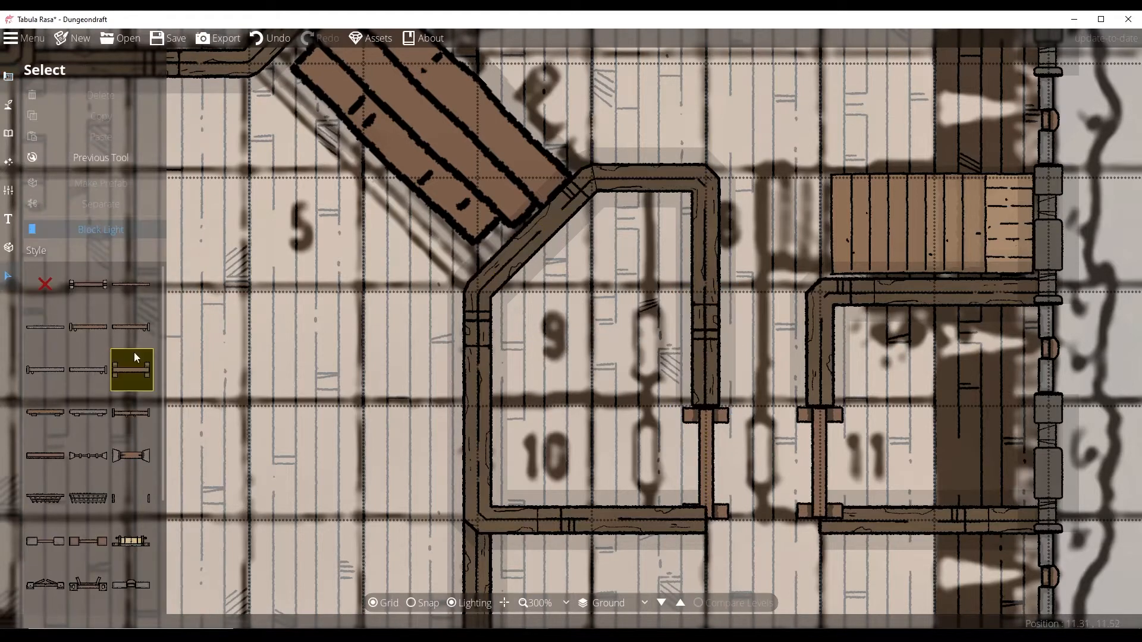
Step: Draw a straight wooden wall dividing rooms 9 and 10, and place a Door 07 in room 9's corridor wall above it
click(9, 76)
click(34, 128)
click(480, 348)
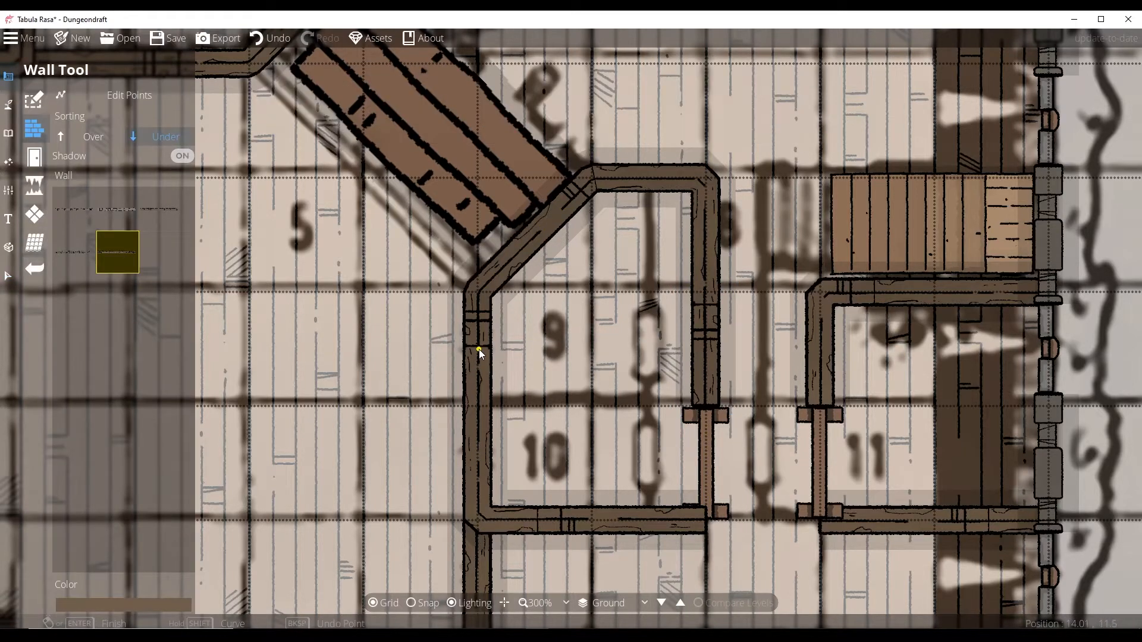
click(705, 349)
click(34, 157)
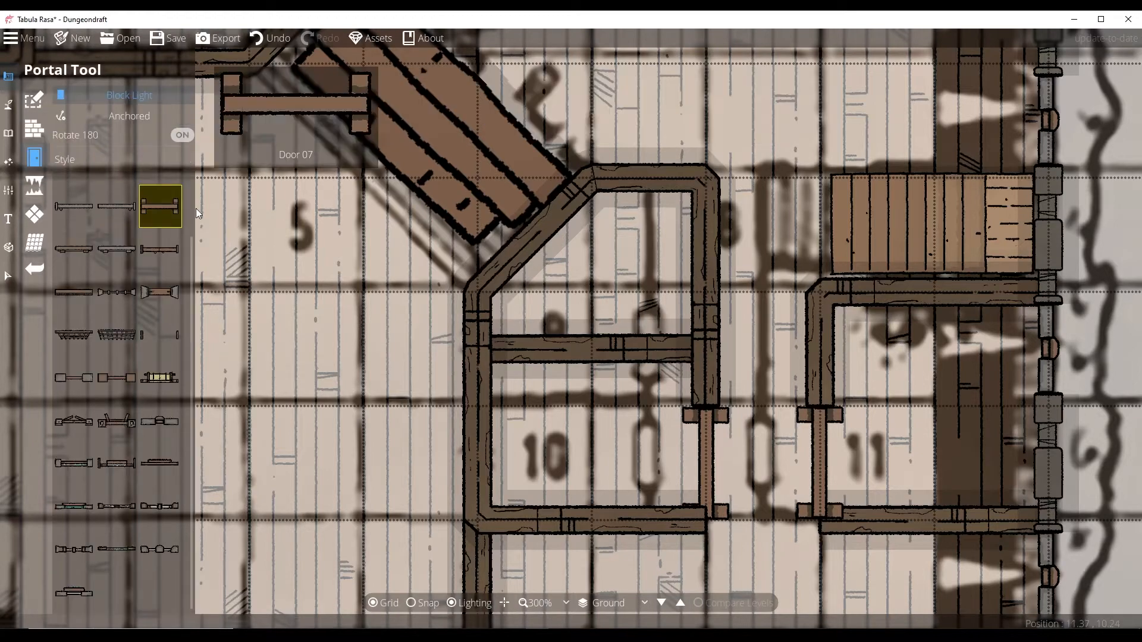
click(705, 250)
Step: Draw a wooden wall across the corridor opening between rooms 10 and 11, above room 12
drag(917, 444, 862, 159)
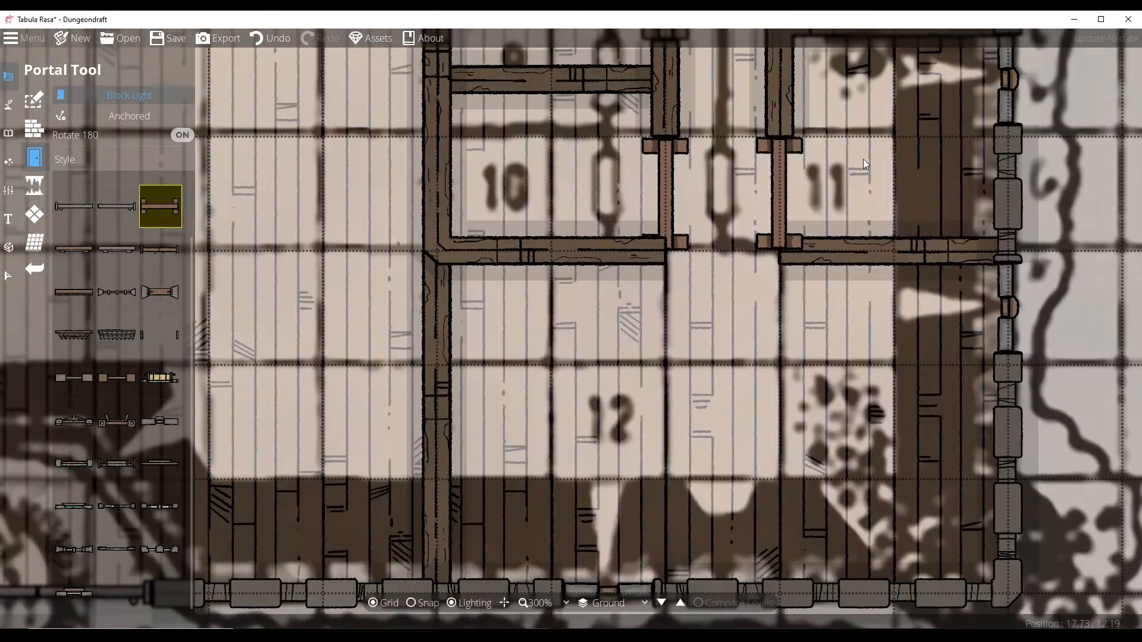
click(35, 128)
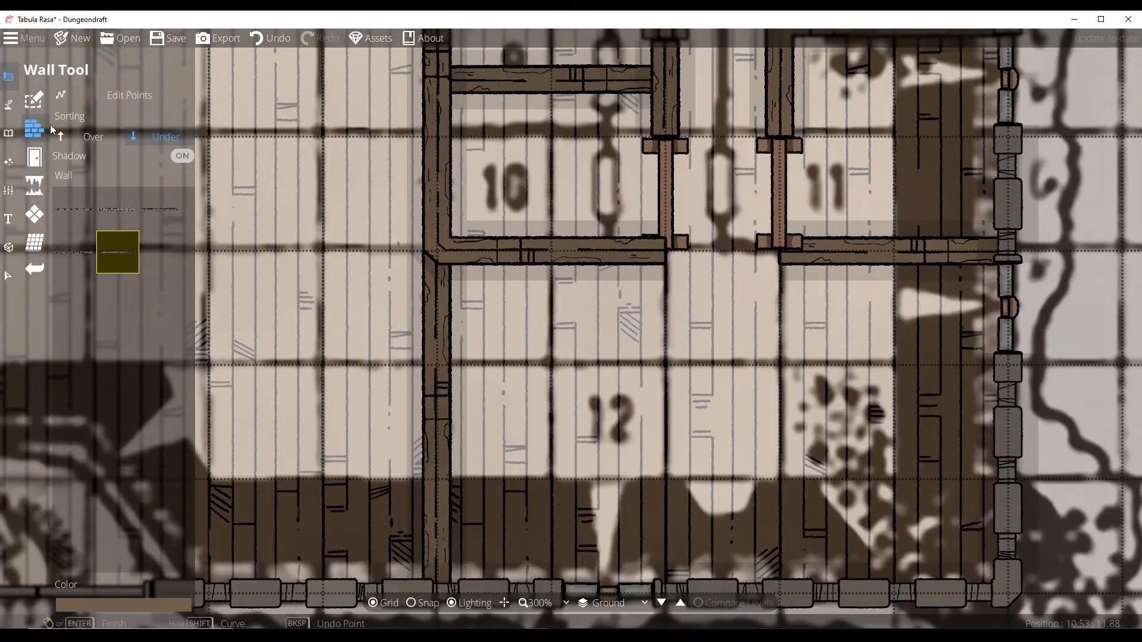
click(771, 252)
click(35, 157)
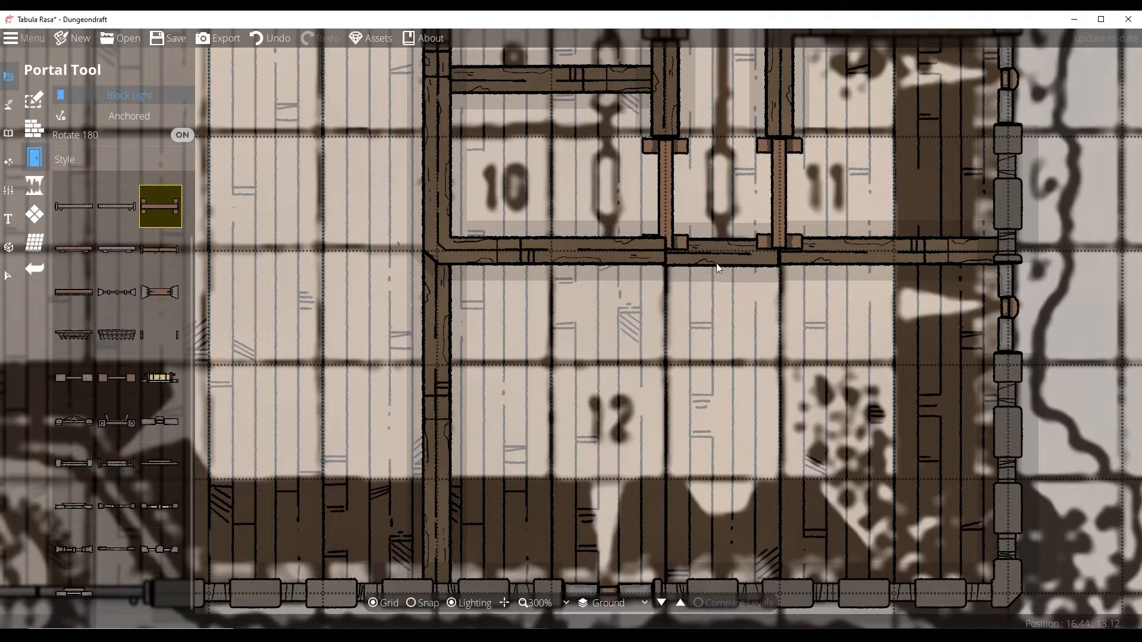
Step: Replace the doors of rooms 10 and 11 with Door 07 doors set slightly farther from room 12
click(8, 276)
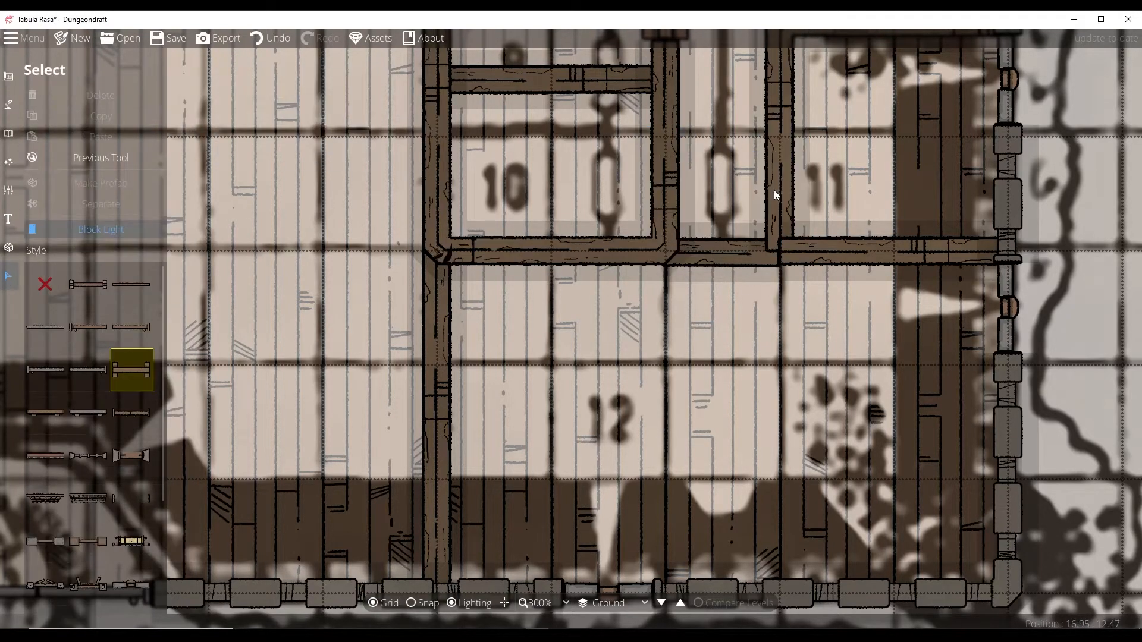
click(8, 76)
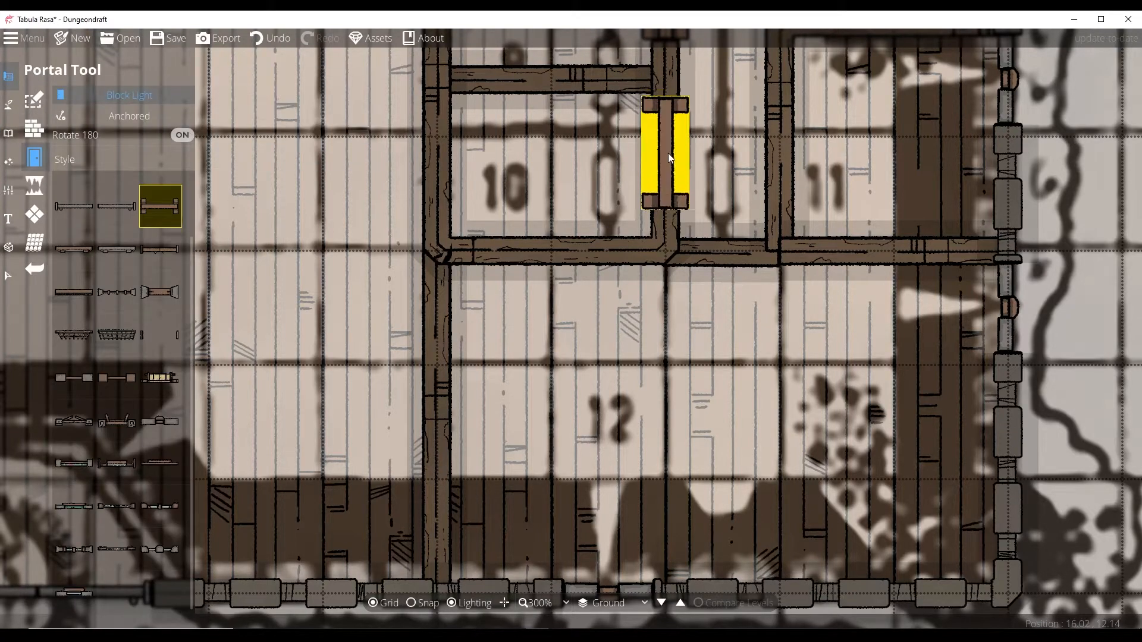
click(668, 152)
click(777, 156)
Step: Delete the wooden wall segment blocking the corridor between rooms 10 and 11
click(8, 276)
click(713, 251)
key(Delete)
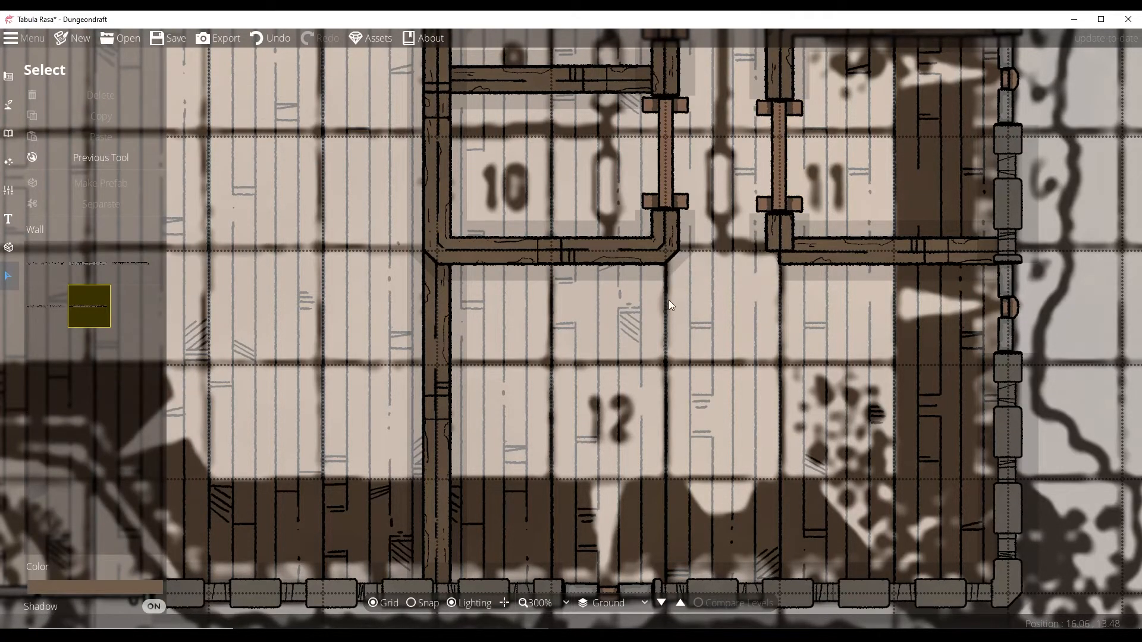
Step: Lower the trace image opacity to 0.01 and inspect the castle's walls, doors and stairs without the scan
scroll(591, 299, down, 5)
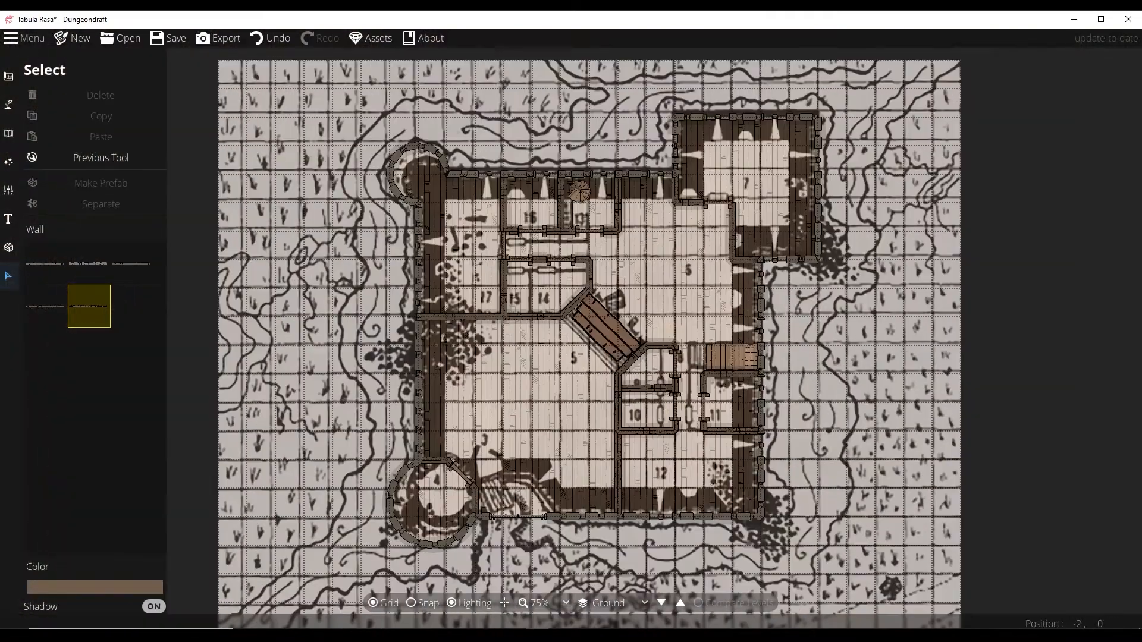
click(9, 191)
drag(107, 221, 41, 222)
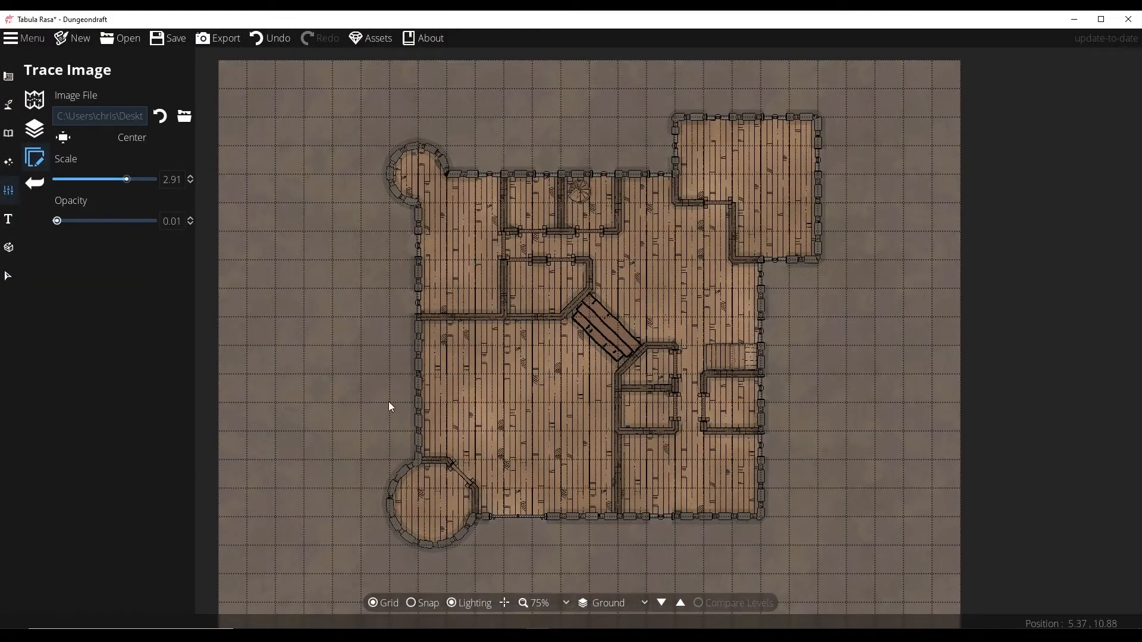
scroll(389, 407, up, 3)
drag(571, 385, 380, 627)
drag(927, 171, 820, 415)
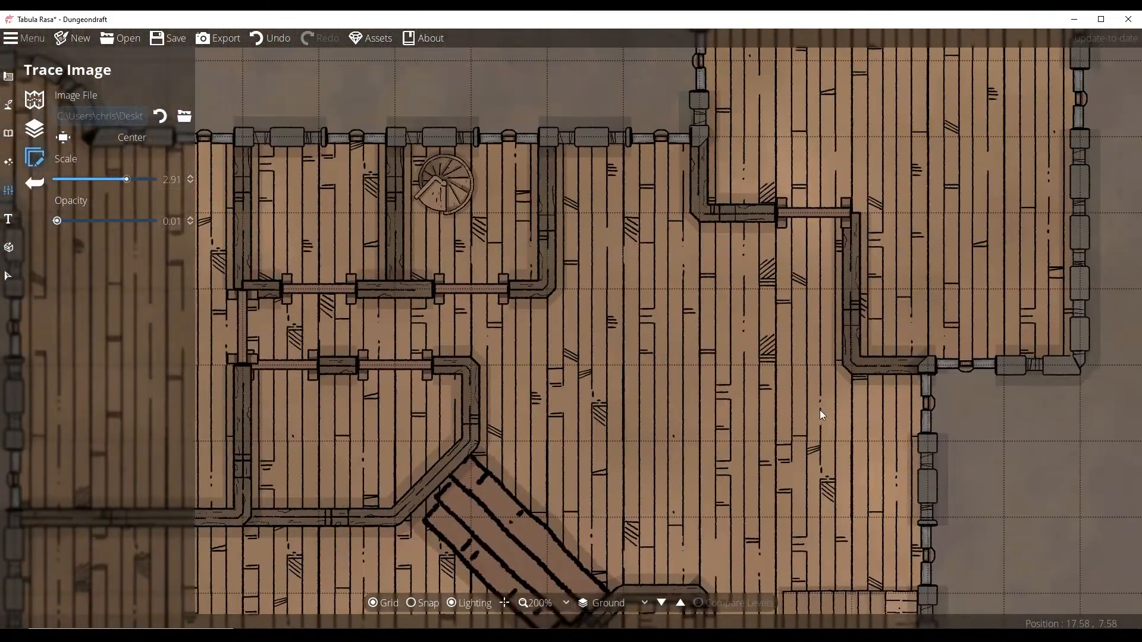
scroll(821, 415, down, 4)
Step: Make the trace image visible again and paint a water moat around the castle's outer walls with the Water Brush
drag(57, 221, 115, 221)
click(15, 104)
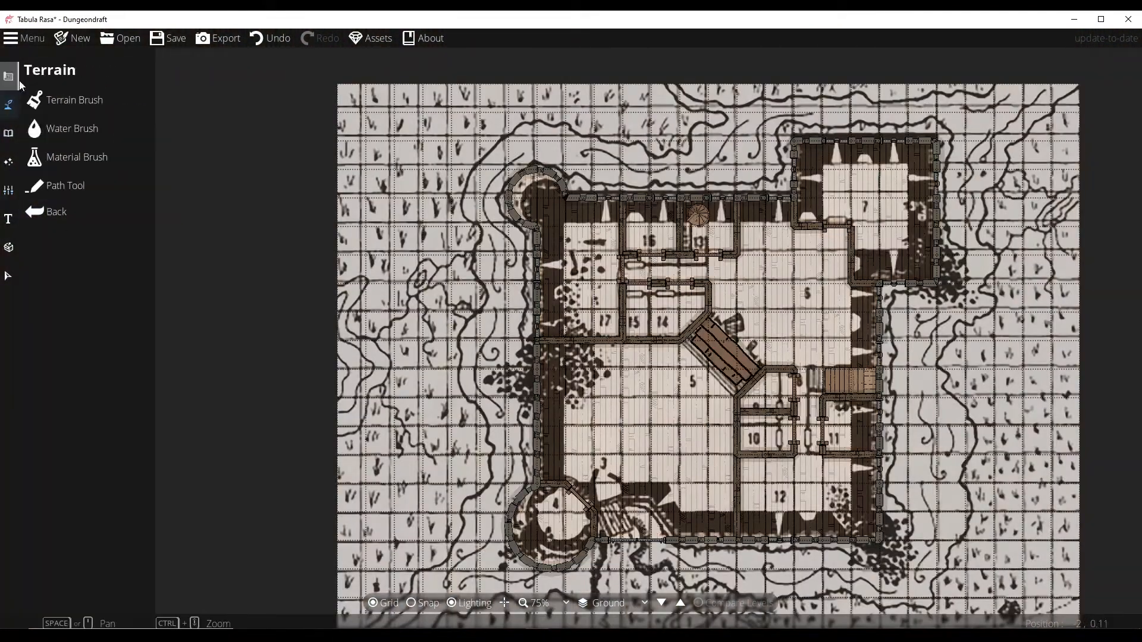
click(69, 129)
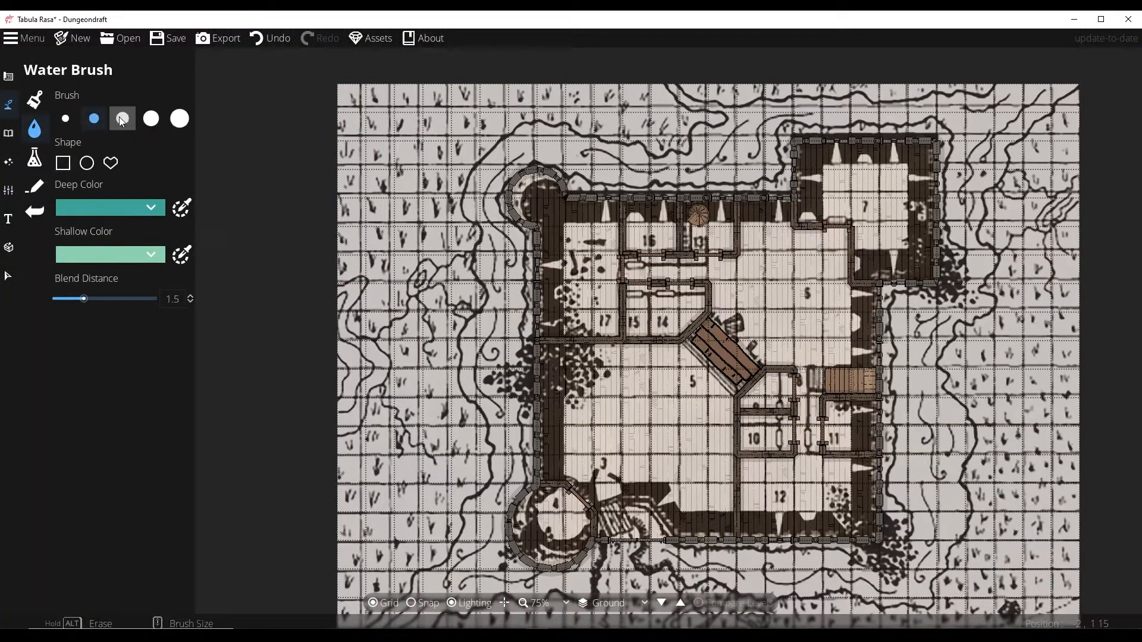
mouse_move(550, 150)
mouse_down()
mouse_move(697, 178)
mouse_move(770, 158)
mouse_move(825, 113)
mouse_move(929, 113)
mouse_move(966, 157)
mouse_move(967, 217)
mouse_move(990, 267)
mouse_move(968, 313)
mouse_move(908, 311)
mouse_move(916, 578)
mouse_move(611, 566)
mouse_move(555, 594)
mouse_move(496, 573)
mouse_move(479, 511)
mouse_move(513, 449)
mouse_move(514, 371)
mouse_move(508, 261)
mouse_move(483, 197)
mouse_move(540, 150)
mouse_move(538, 116)
mouse_up()
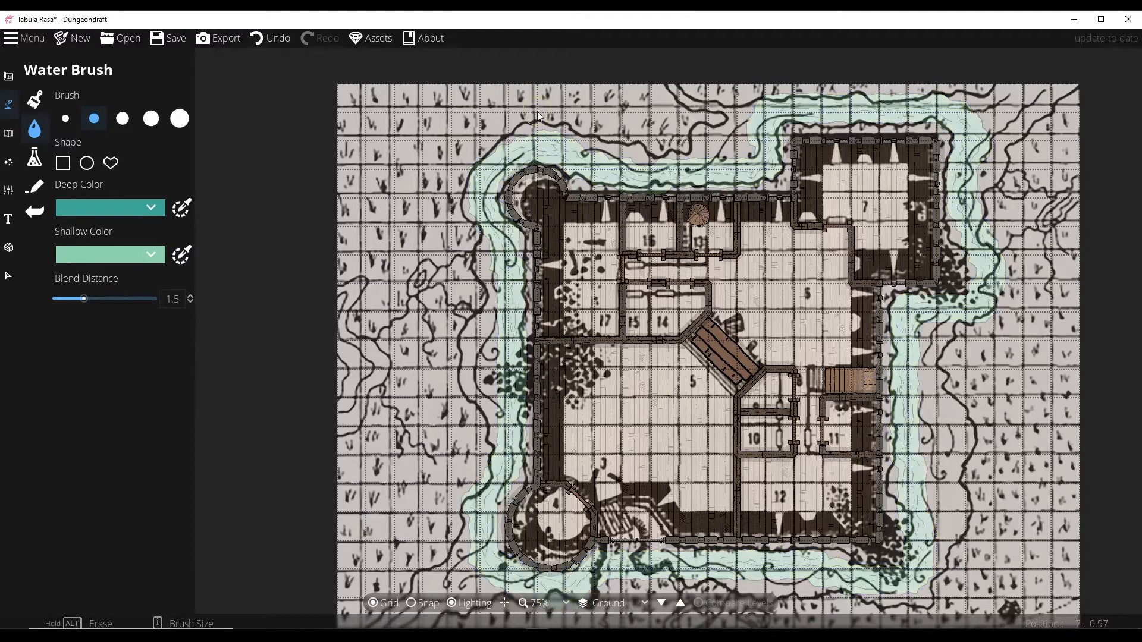
Step: Set the Water Brush to its largest size and lower the trace image opacity to 0.01
key(bracketright)
key(bracketright)
key(bracketright)
click(59, 157)
drag(136, 221, 26, 219)
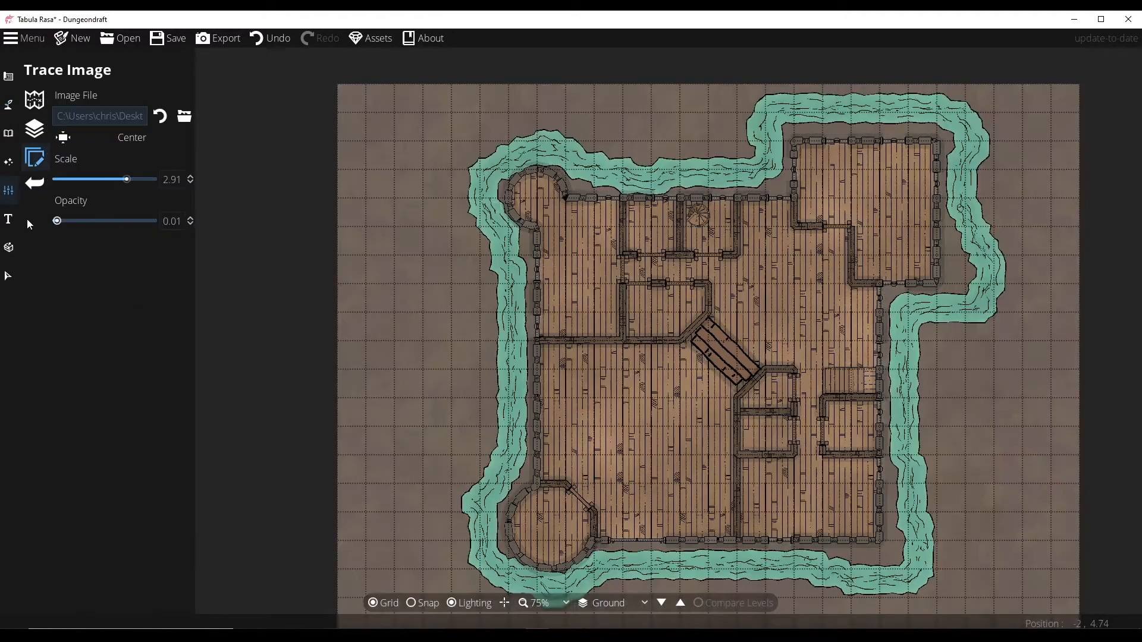
mouse_move(674, 422)
mouse_down()
mouse_move(630, 337)
mouse_move(638, 383)
mouse_up()
click(9, 106)
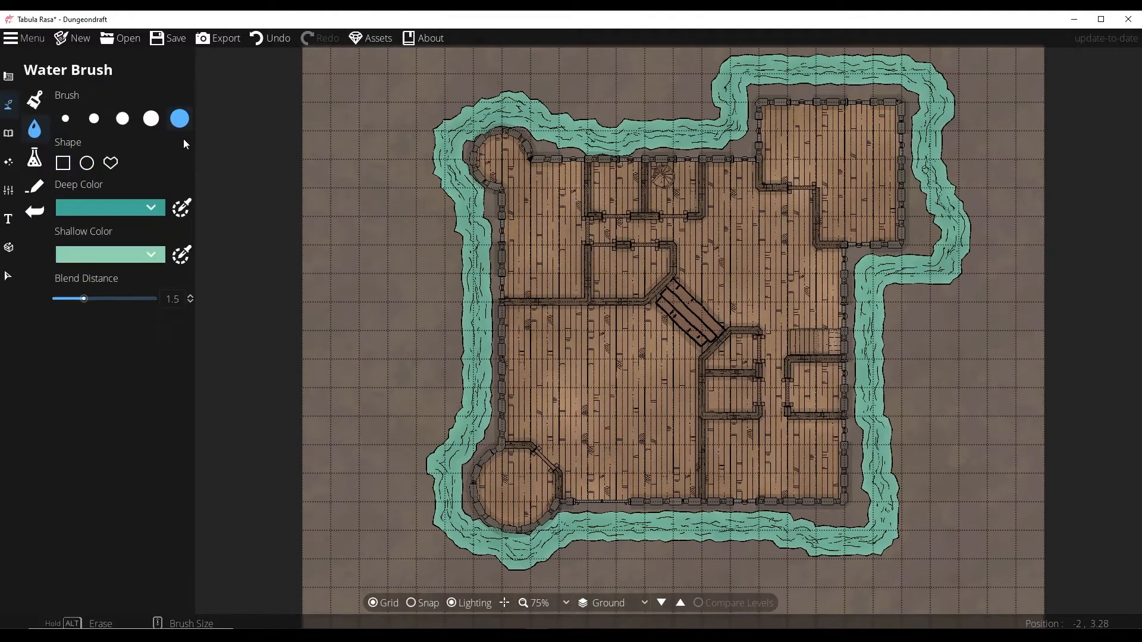
Step: Widen the moat with water beside the northwest tower, east of the northeast room and below the castle's southeast corner
drag(411, 161, 431, 232)
mouse_move(952, 250)
mouse_down()
mouse_move(943, 268)
mouse_move(977, 284)
mouse_up()
drag(785, 539, 892, 529)
Step: Set the trace image opacity to 0.51 and paint a river from the southwest tower to the map's southwest corner
click(9, 190)
click(45, 158)
drag(54, 220, 131, 221)
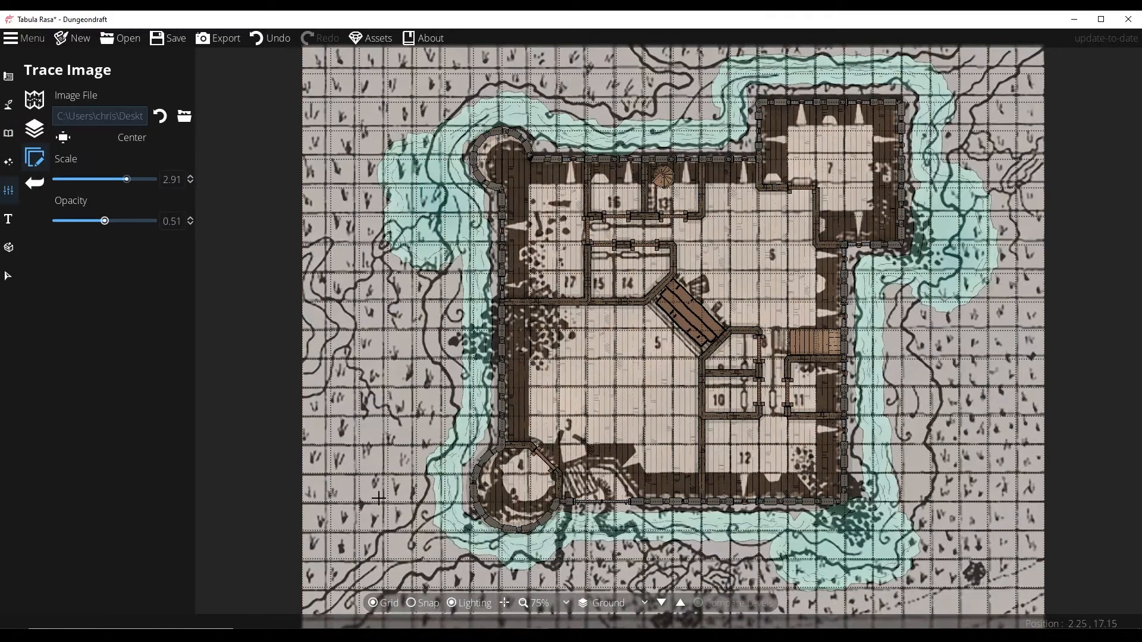
click(9, 105)
drag(428, 531, 321, 612)
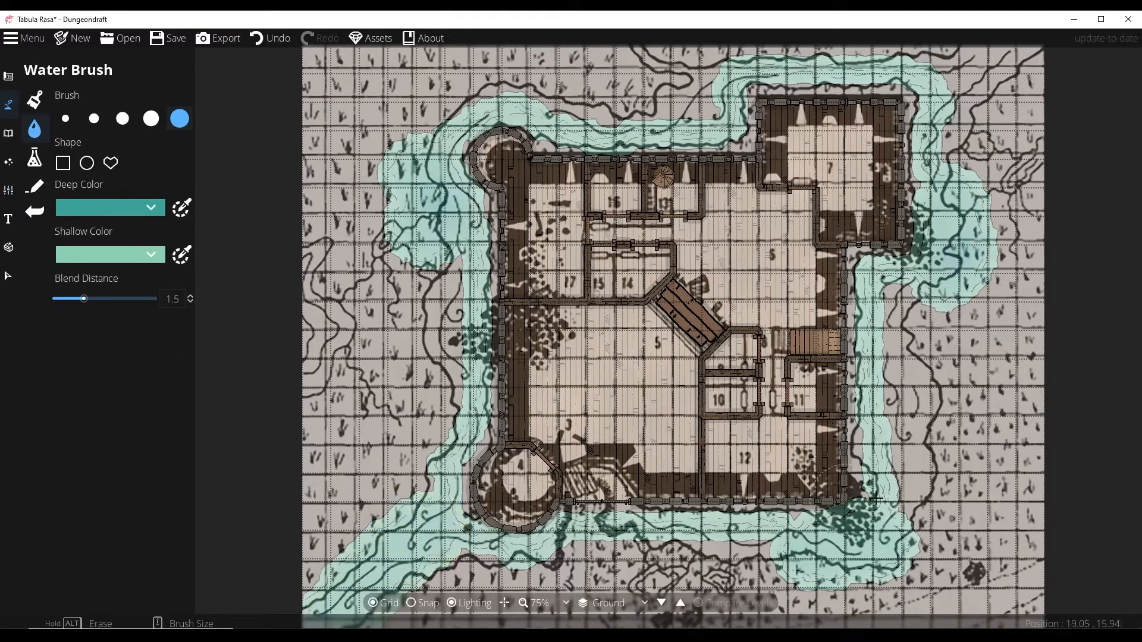
Step: Paint water along the traced river east and north of the castle, and extend the moat's west bank with the smallest brush
drag(928, 519, 919, 319)
mouse_move(965, 132)
mouse_down()
mouse_move(925, 313)
mouse_move(939, 247)
mouse_up()
scroll(669, 246, down, 3)
scroll(660, 285, up, 1)
mouse_move(660, 285)
mouse_down()
mouse_move(590, 303)
mouse_move(509, 285)
mouse_move(426, 287)
mouse_move(392, 321)
mouse_up()
scroll(666, 250, down, 1)
scroll(392, 321, down, 1)
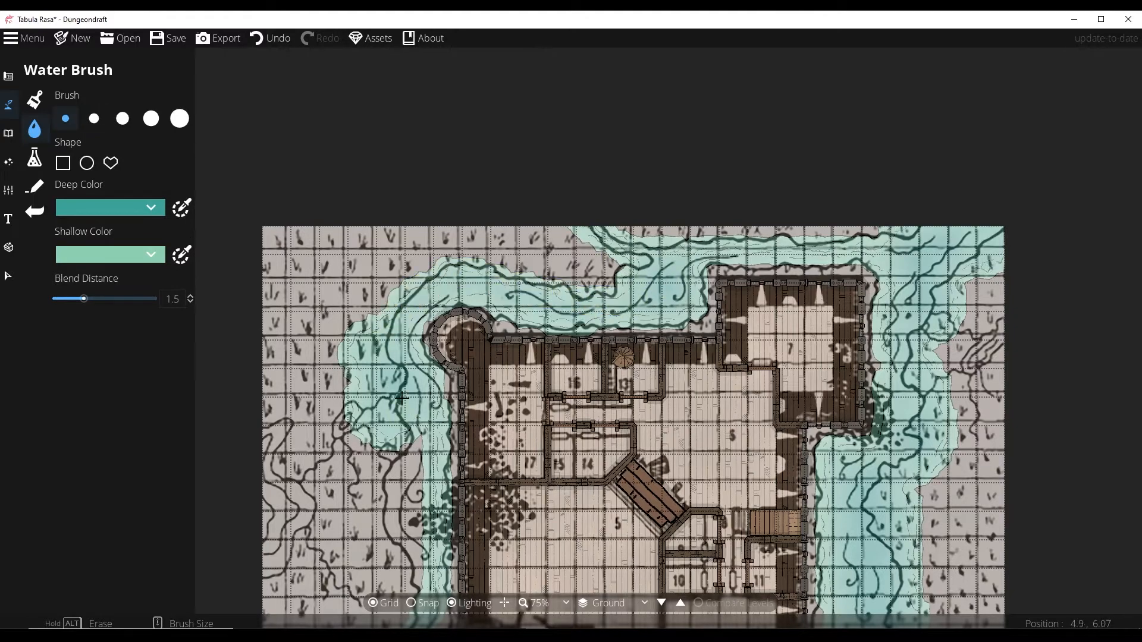
mouse_move(410, 453)
mouse_down()
mouse_move(452, 276)
mouse_move(434, 321)
mouse_move(453, 354)
mouse_up()
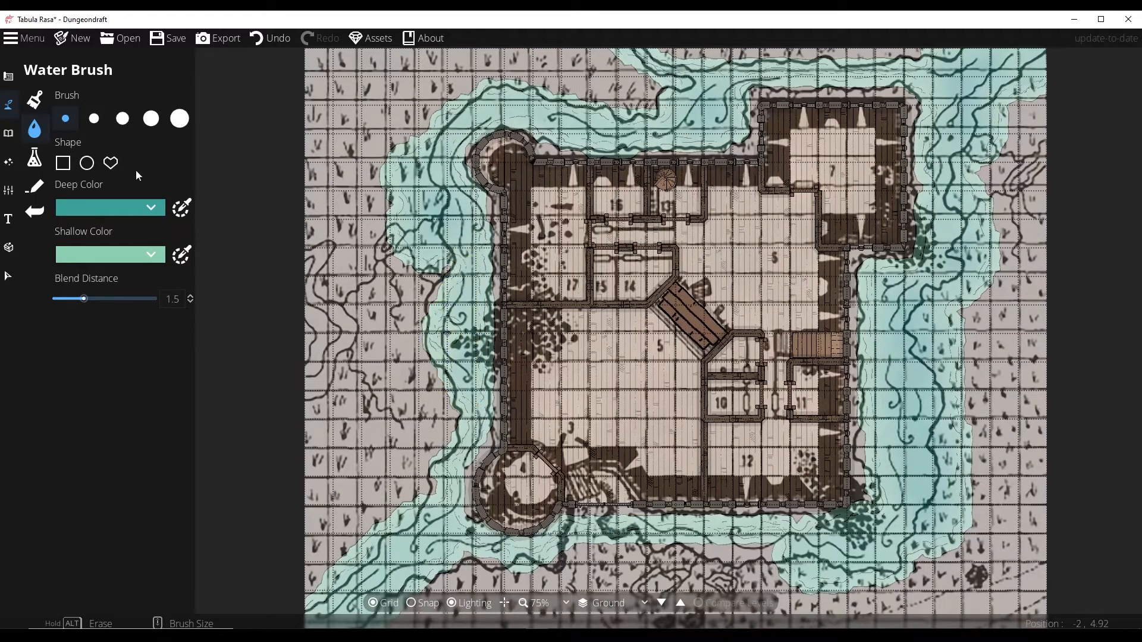
Step: Paint Terrain Gravel at brush size 4 over the traced rubble by the west wall, the northeast room and the southeast corner
click(35, 100)
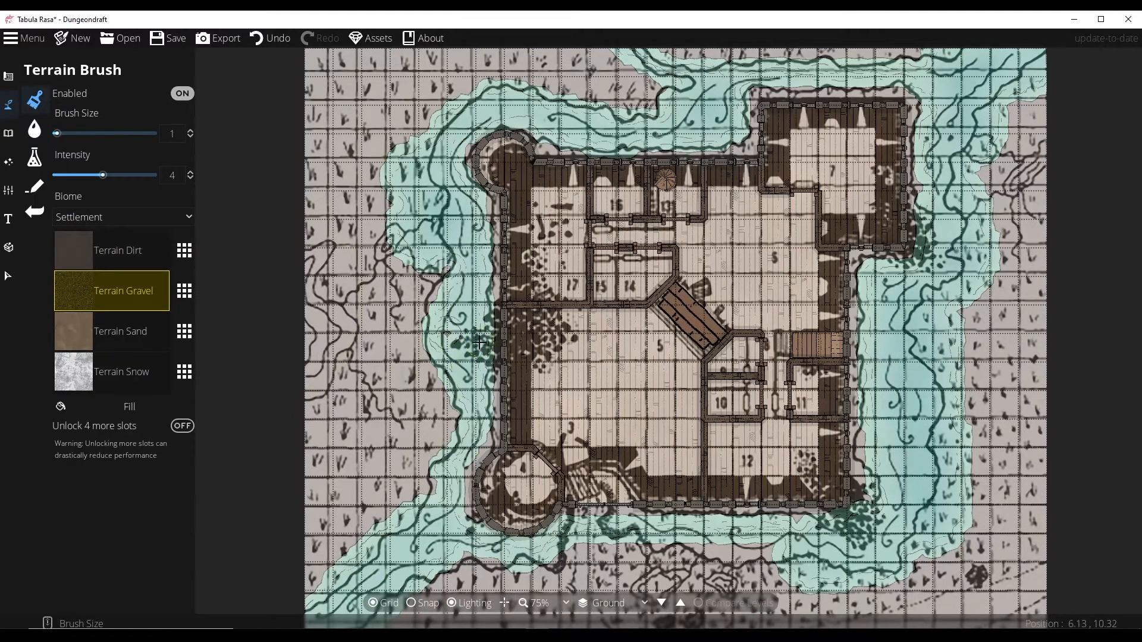
scroll(486, 320, up, 3)
drag(487, 320, 470, 357)
mouse_move(928, 253)
mouse_down()
mouse_move(914, 220)
mouse_move(898, 259)
mouse_up()
mouse_move(863, 500)
mouse_down()
mouse_move(852, 526)
mouse_move(824, 528)
mouse_up()
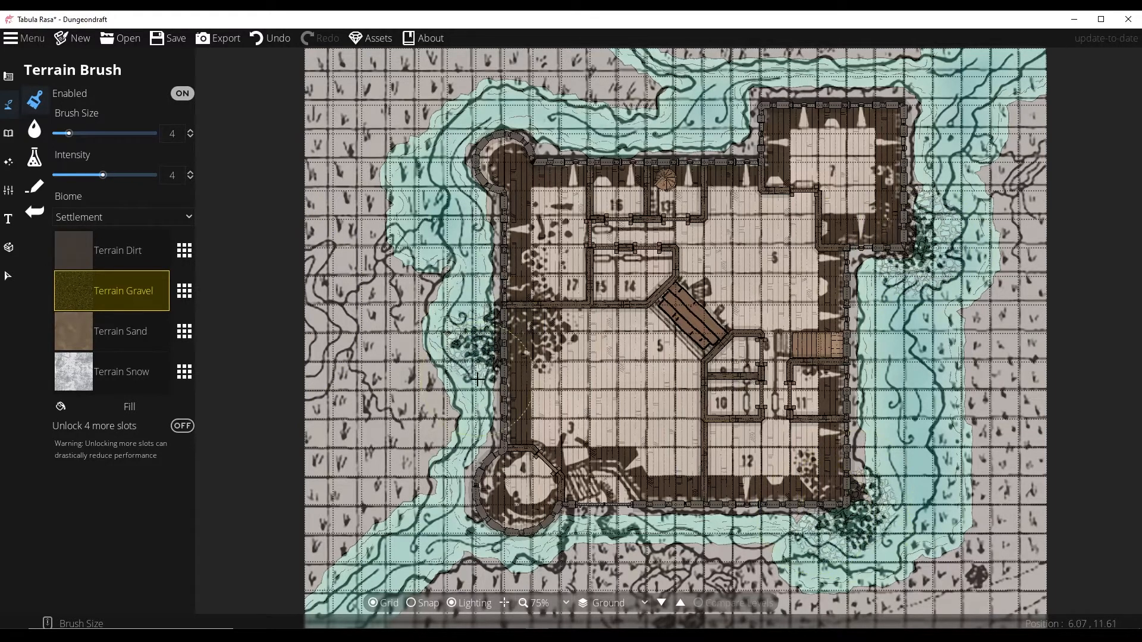
Step: Replace the base Terrain Dirt with Terrain Moss and fade out the trace image
click(184, 250)
click(238, 176)
click(8, 191)
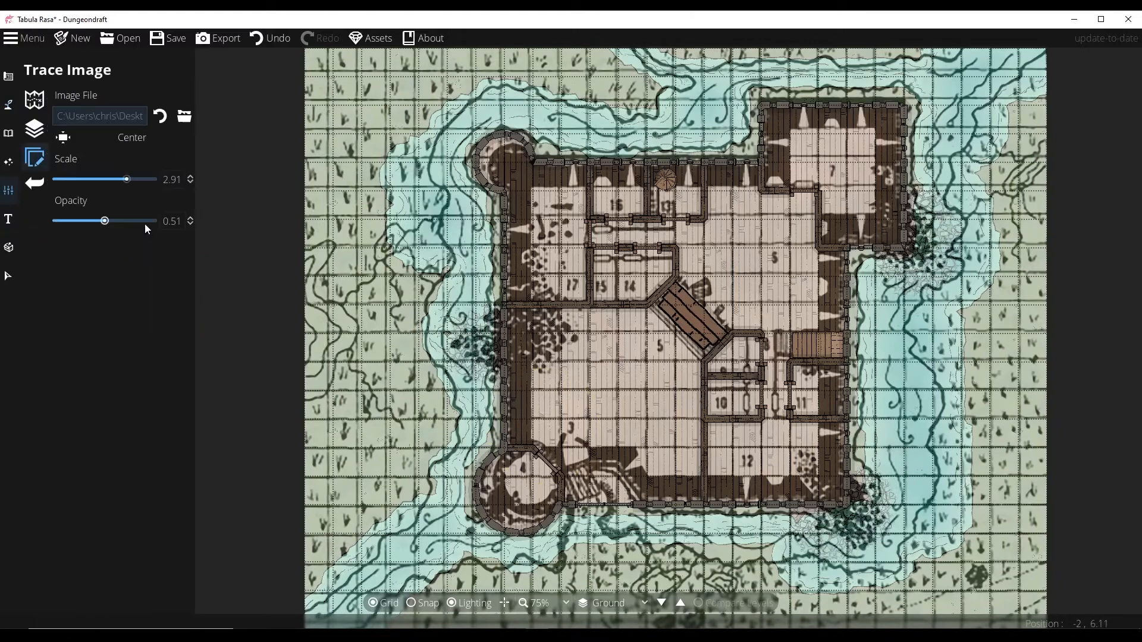
drag(145, 221, 58, 221)
drag(634, 361, 561, 353)
Step: Search the object library for "brudge" and place a wooden bridge across the south moat at rotation 0 and scale 1.9
click(9, 133)
double_click(1080, 110)
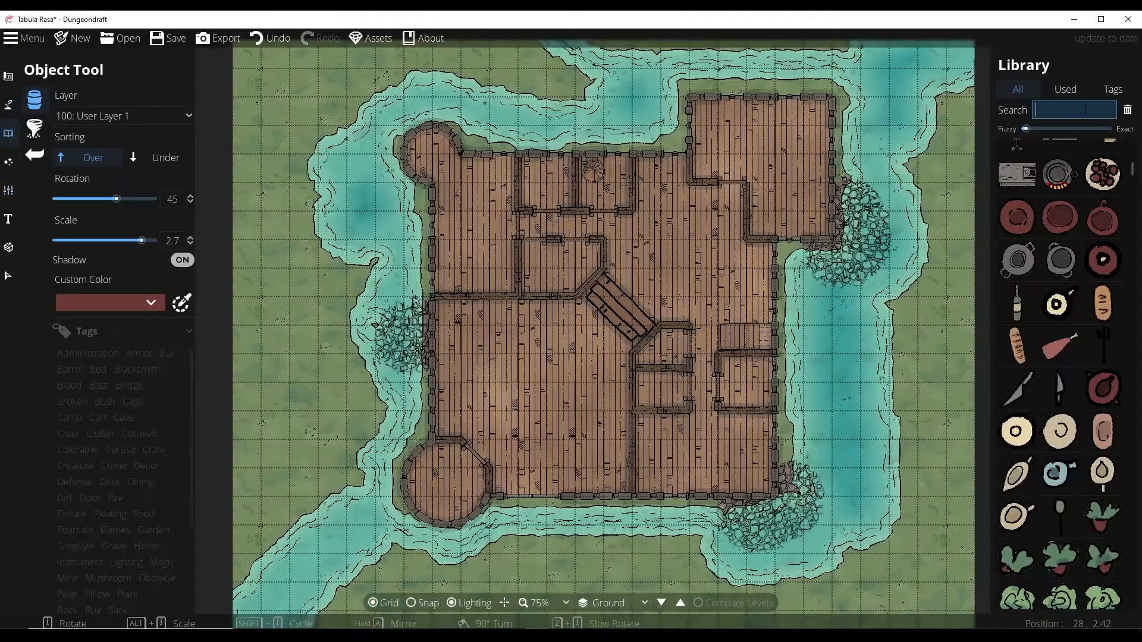
text(brudge)
click(1018, 204)
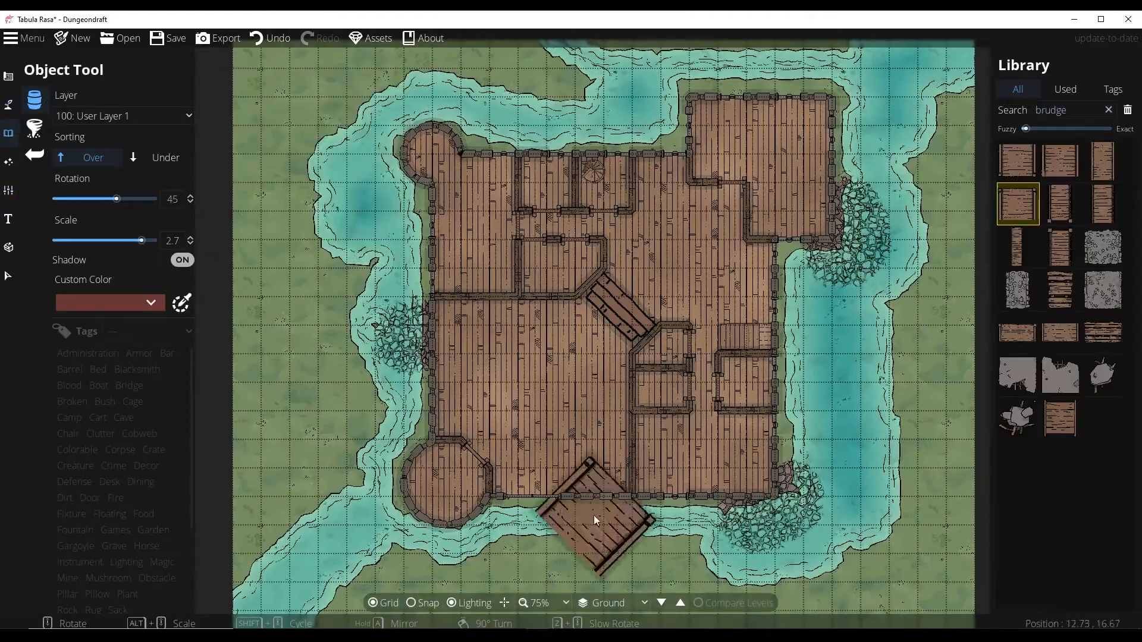
scroll(563, 545, down, 4)
scroll(506, 539, up, 1)
scroll(532, 529, down, 8)
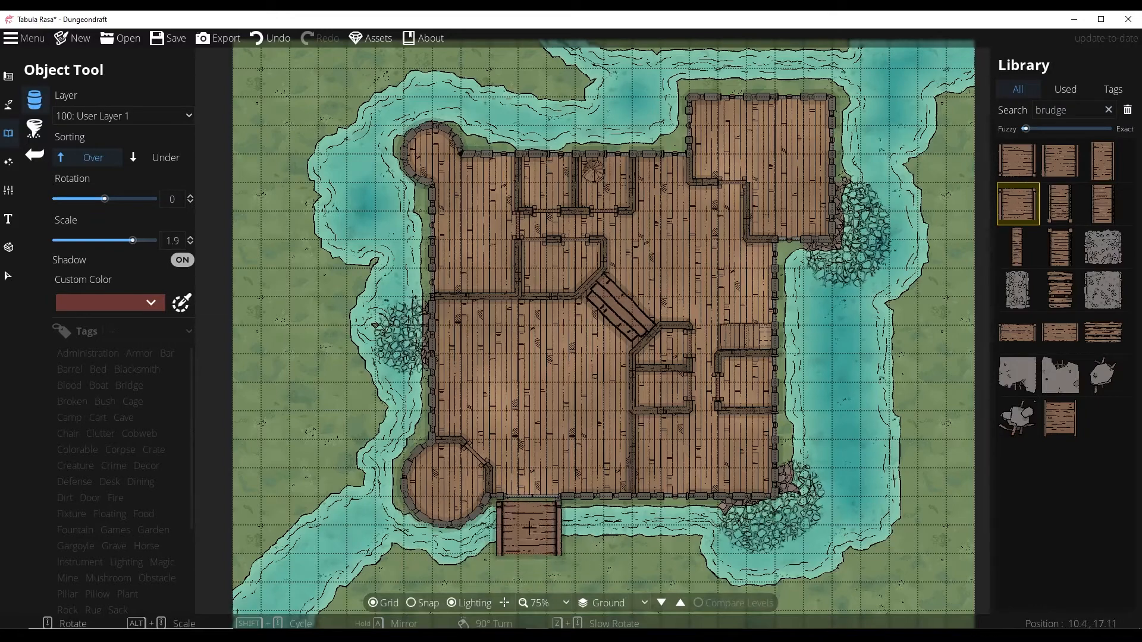
click(530, 527)
Step: Raise the trace image opacity to 0.56 to show the scan of the area south of the bridge
click(8, 191)
click(109, 221)
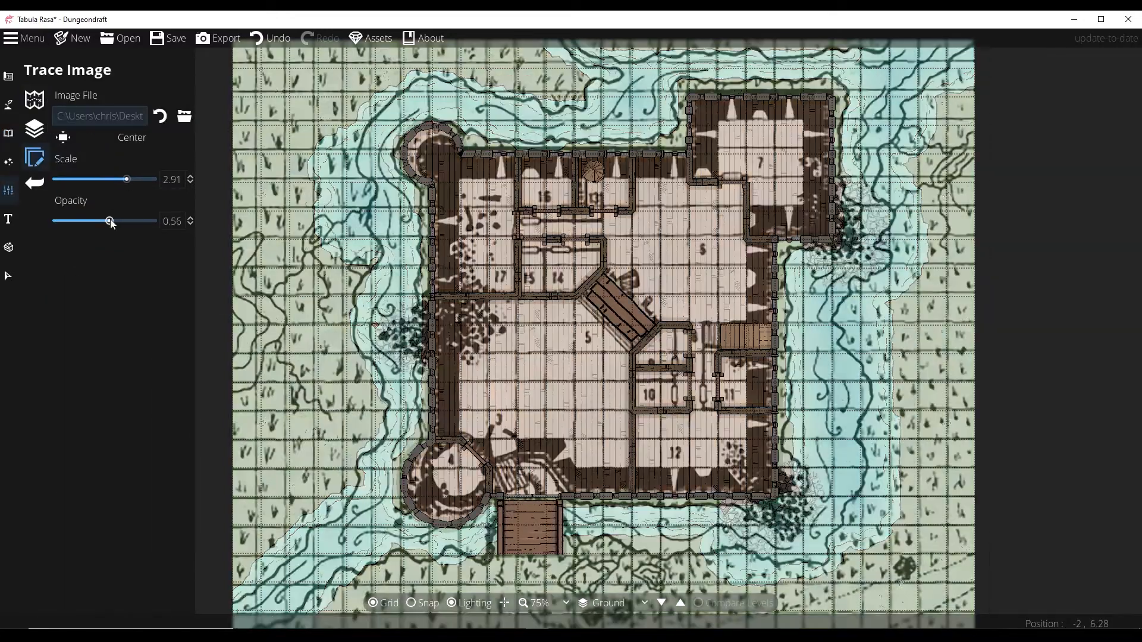
mouse_move(352, 219)
mouse_down()
mouse_move(369, 162)
mouse_move(353, 123)
mouse_up()
Step: Search the object library for grass and swamp objects
click(9, 133)
click(34, 100)
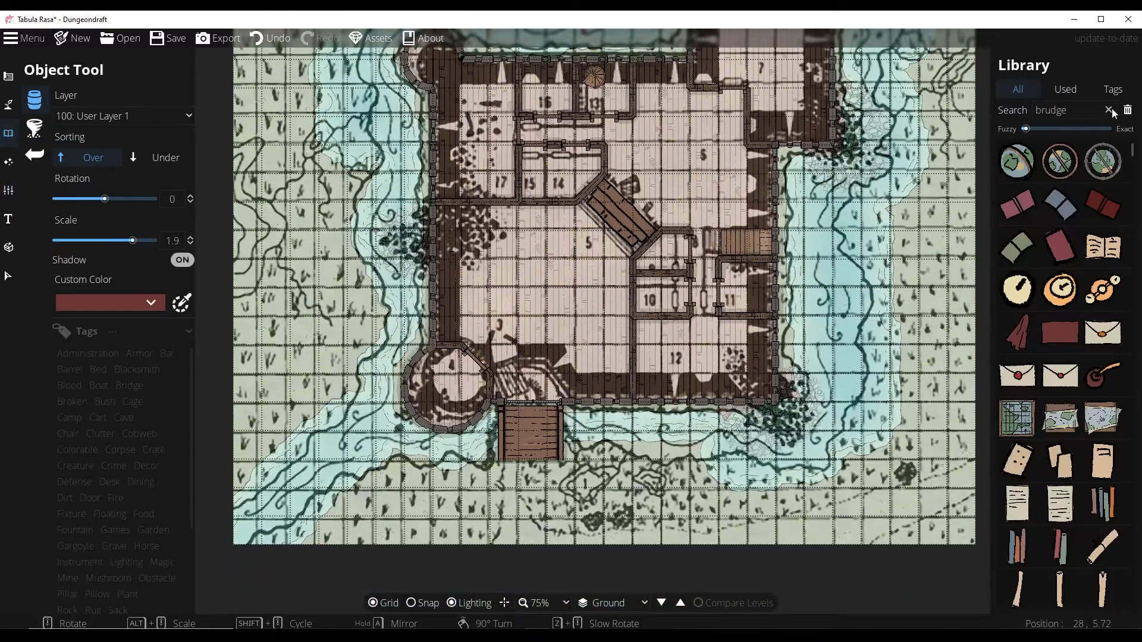
click(1127, 109)
click(1065, 108)
text(grass)
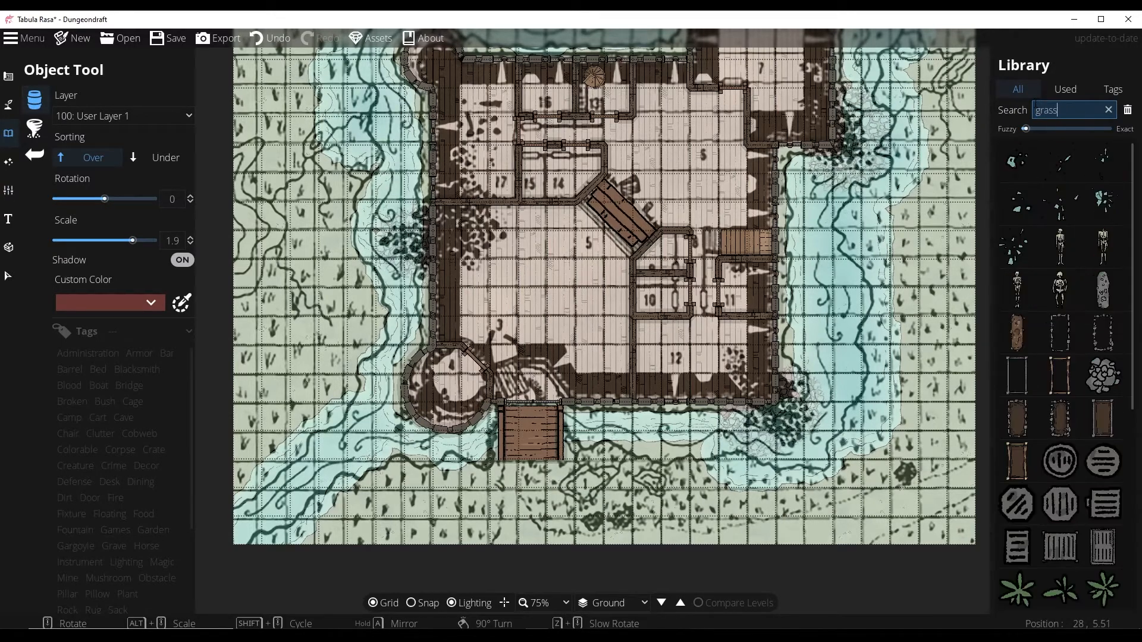
scroll(1064, 357, down, 5)
click(1103, 373)
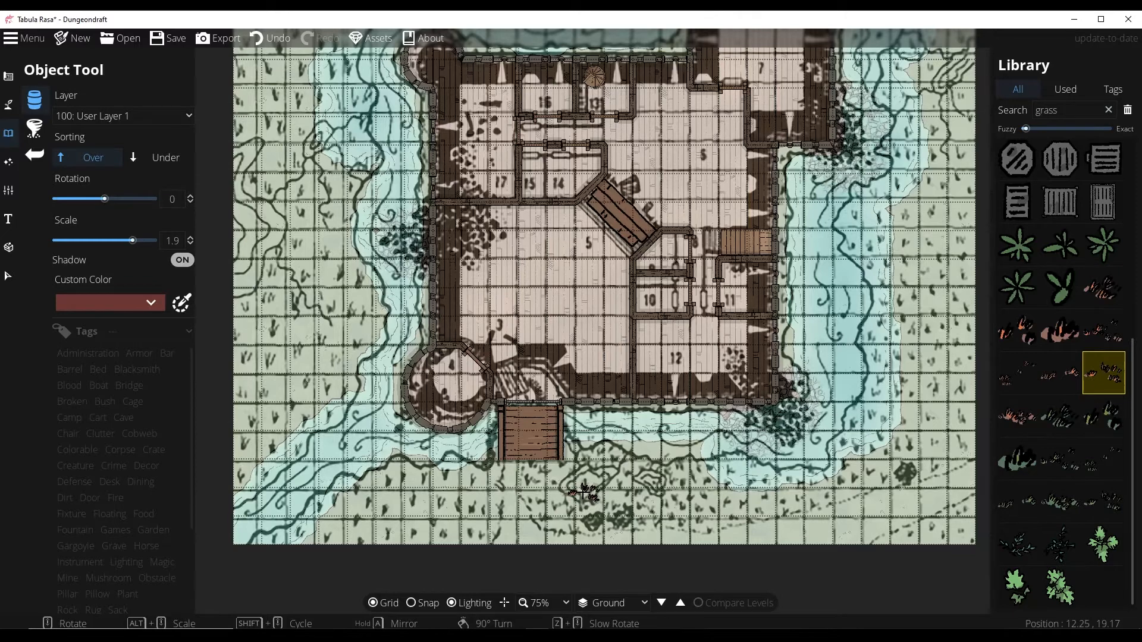
click(1079, 110)
drag(1079, 109, 1008, 102)
text(camping)
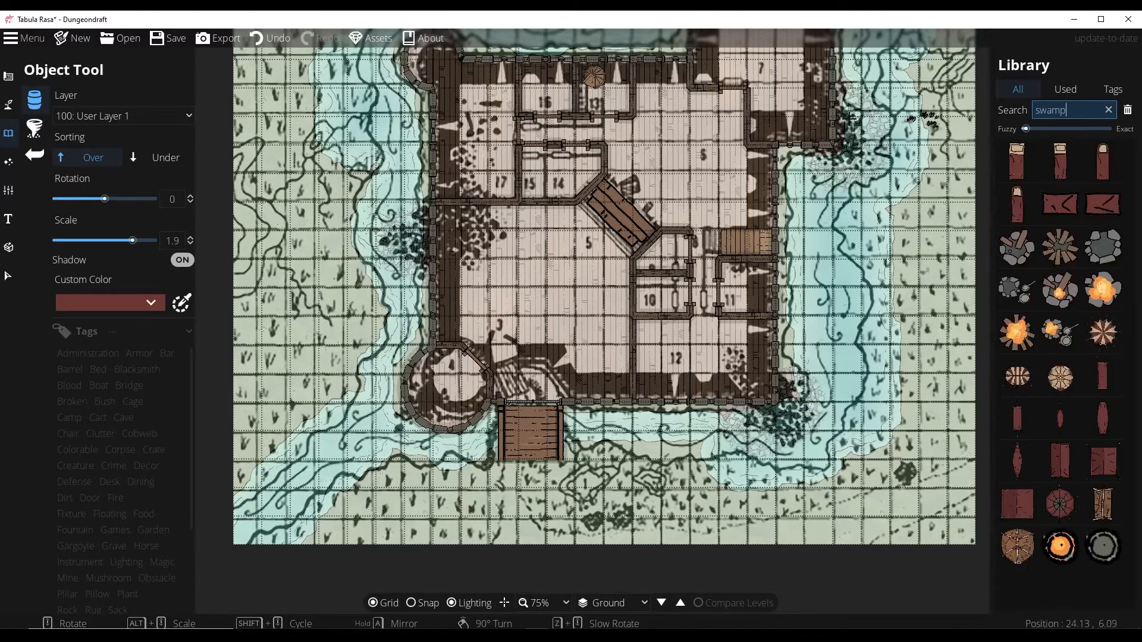
Step: Replace Terrain Snow with Terrain Swamp in the Terrain Brush slots
click(9, 76)
click(8, 105)
click(73, 159)
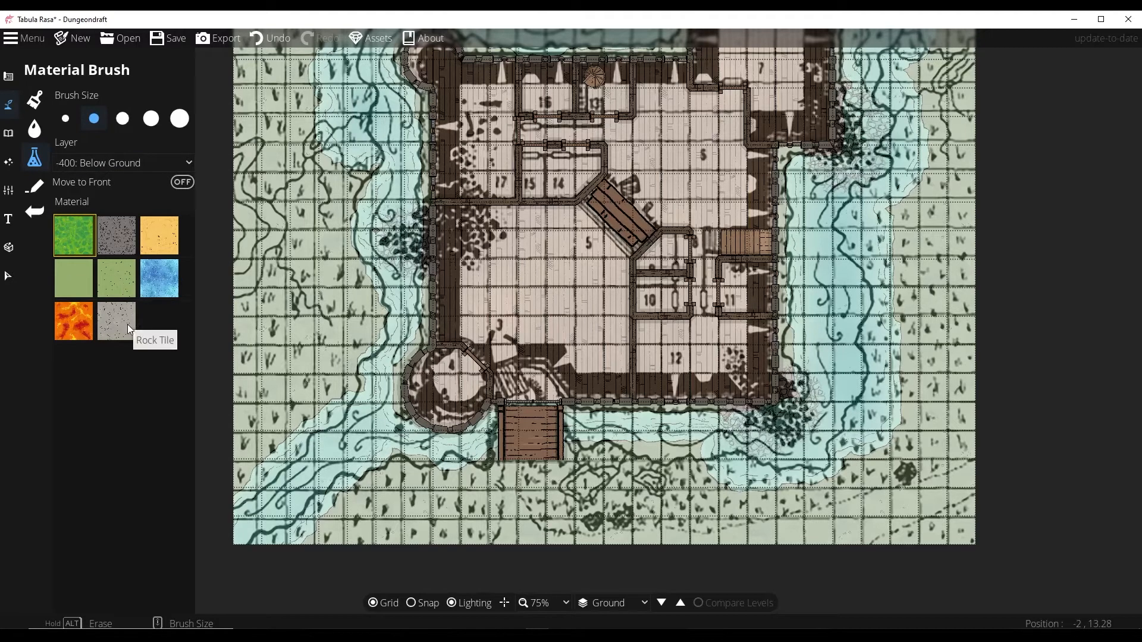
click(34, 99)
click(184, 371)
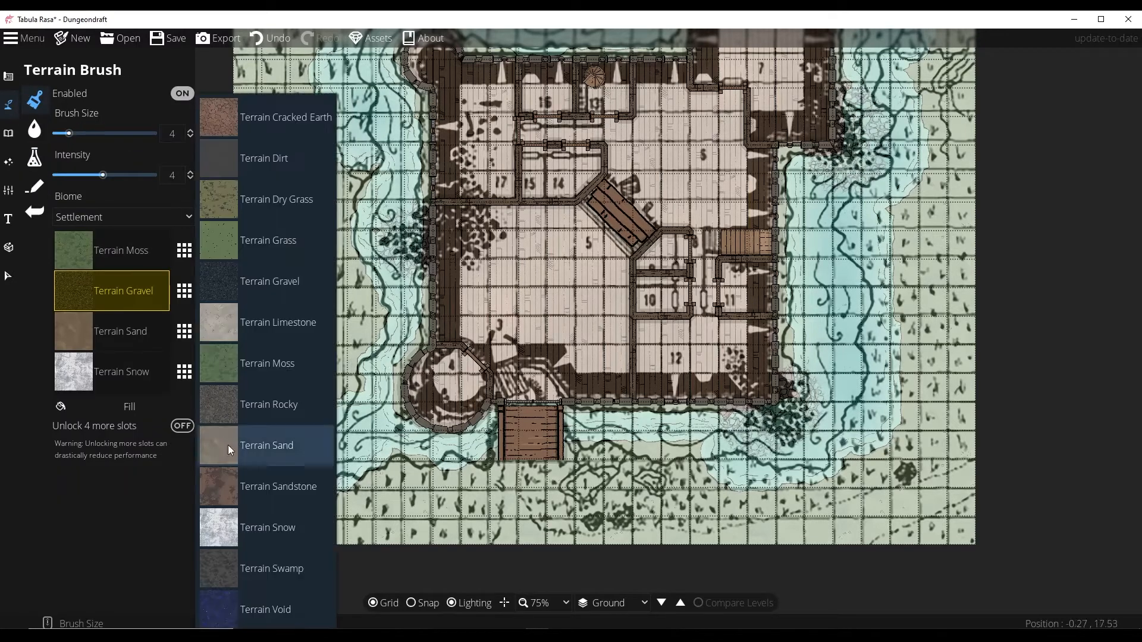
click(262, 568)
Step: Paint two small Terrain Swamp patches at brush size 1 southeast of the bridge and fade out the trace image
scroll(596, 493, down, 3)
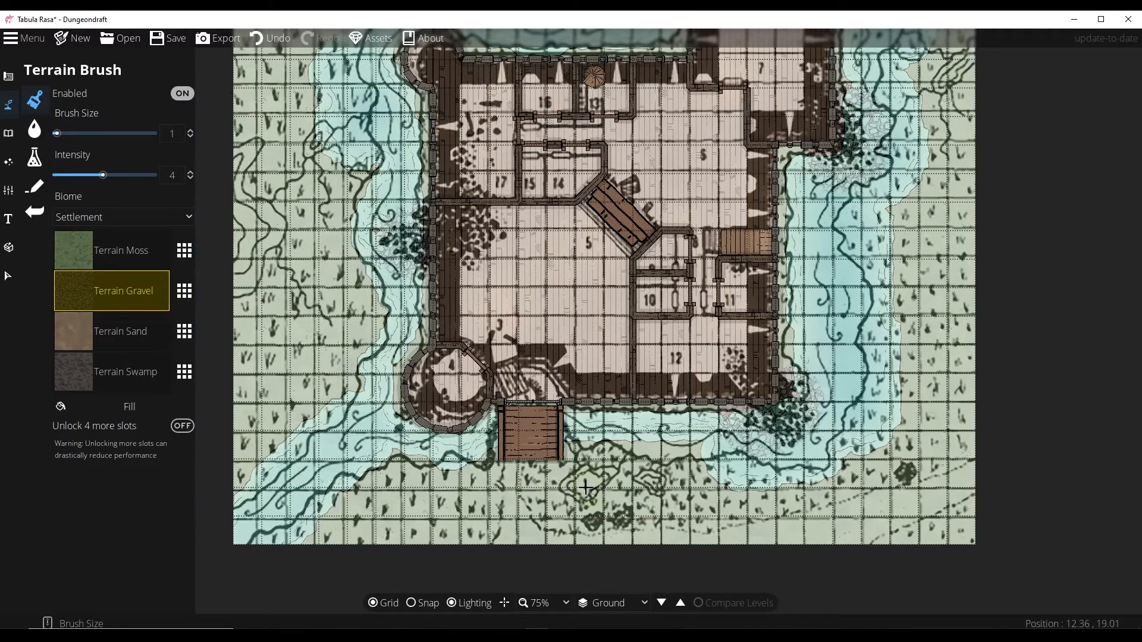
click(78, 384)
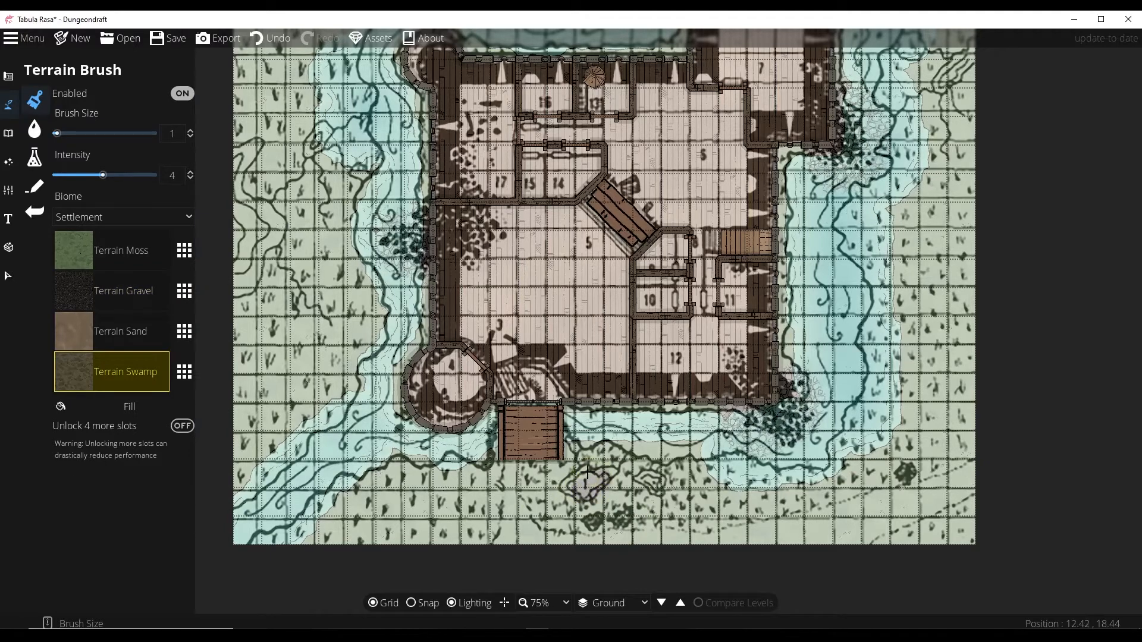
drag(645, 484, 641, 483)
click(8, 190)
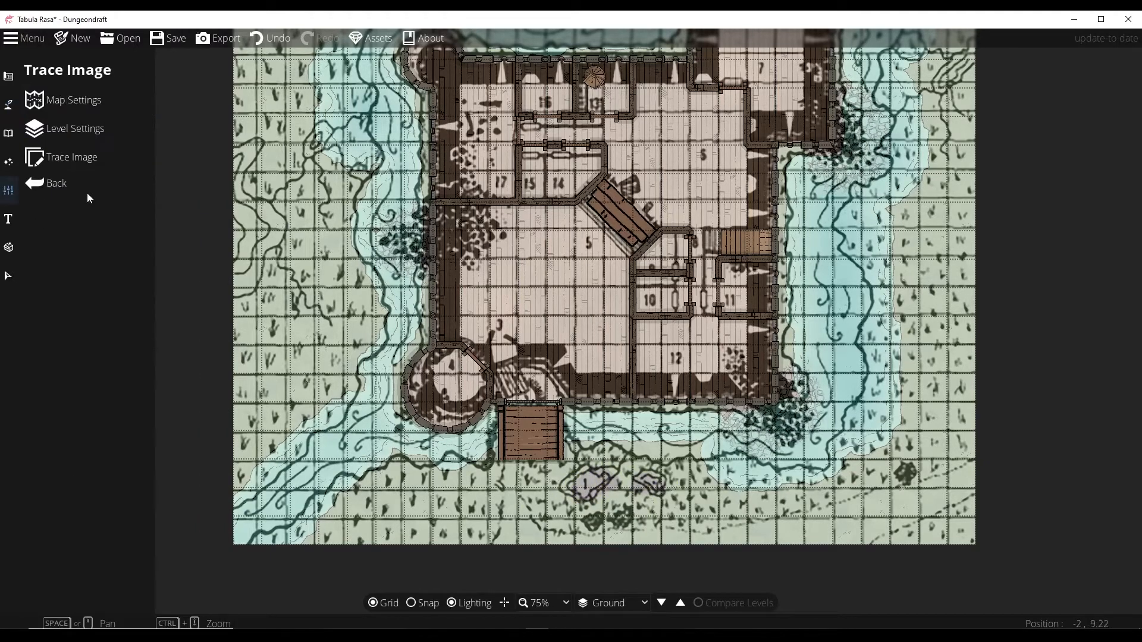
drag(102, 221, 39, 216)
Step: Search the object library for grass and place scaled-down, rotated grass clumps on both swamp patches
click(9, 133)
double_click(1050, 110)
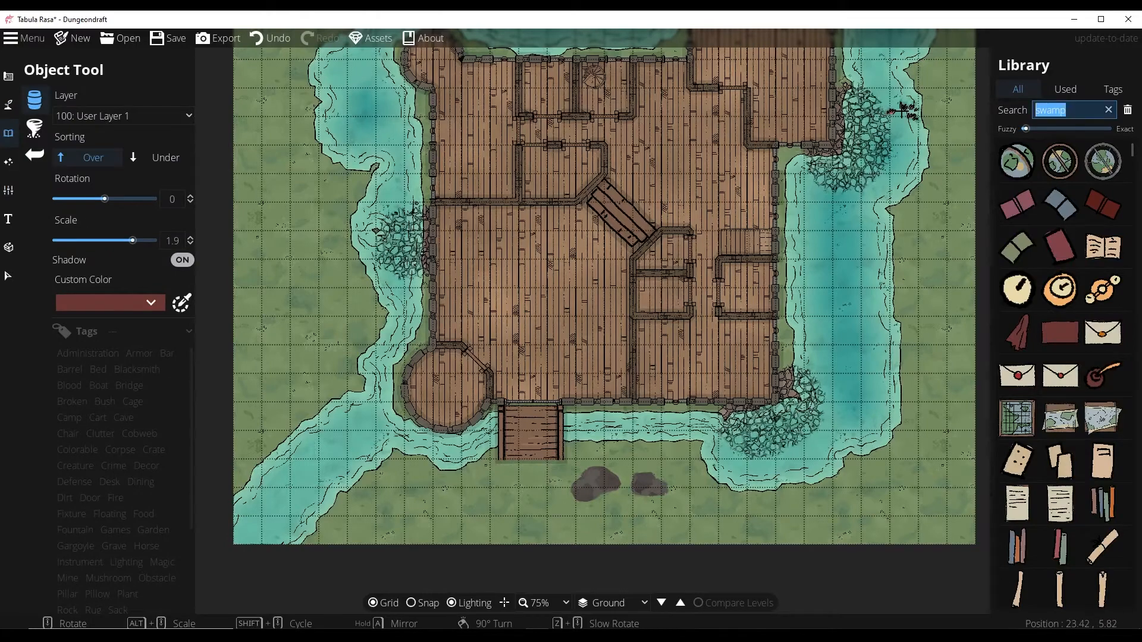
text(grass)
click(1015, 507)
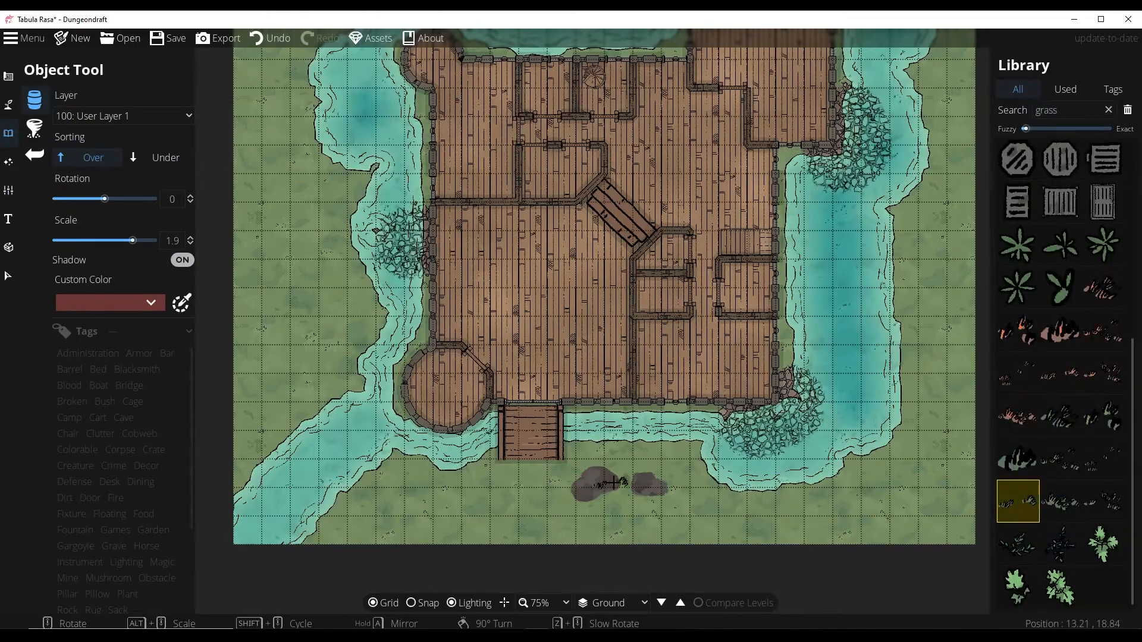
alt+scroll(600, 483, down, 4)
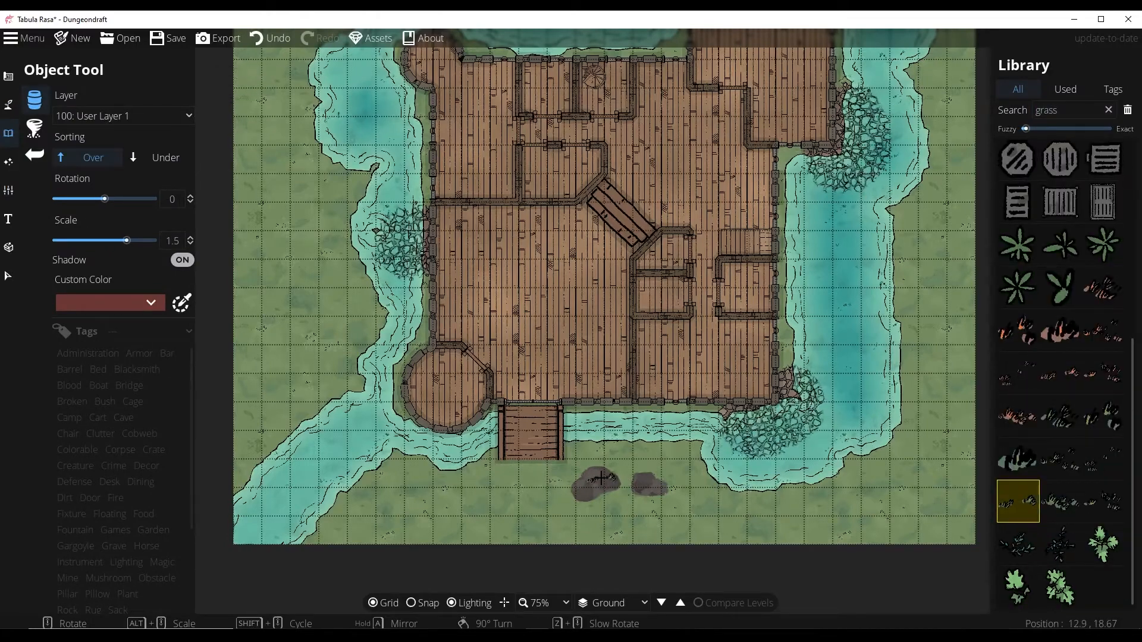
click(649, 488)
scroll(645, 480, down, 6)
scroll(652, 481, up, 9)
click(650, 484)
scroll(600, 485, down, 1)
click(598, 486)
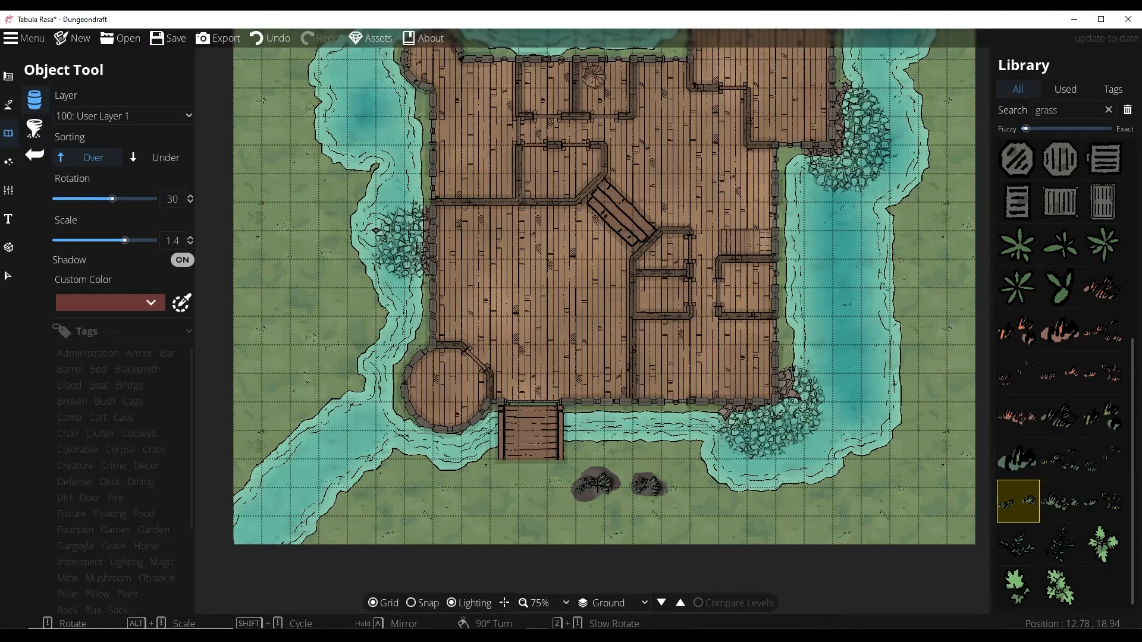
Step: Add the reddish grass variant to both swamp patches at scale 1.1 and rotation -30
alt+scroll(598, 485, down, 3)
scroll(593, 489, down, 3)
shift+scroll(593, 470, up, 6)
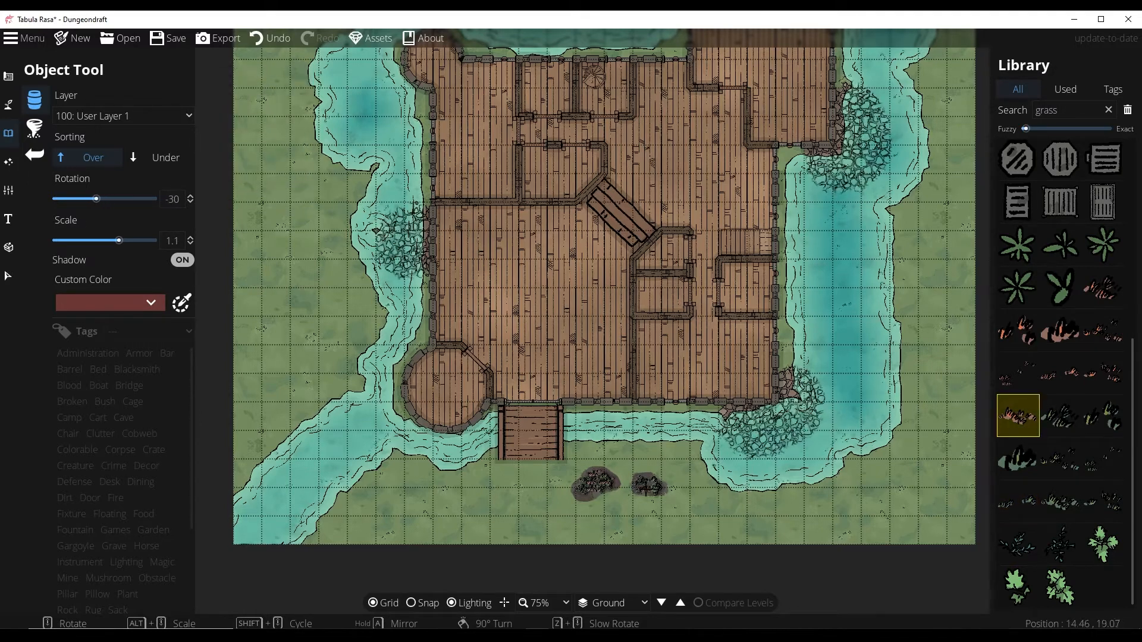
Step: Set the trace image opacity to 0.66 to show the scanned path south of the castle
click(8, 190)
drag(64, 220, 12, 223)
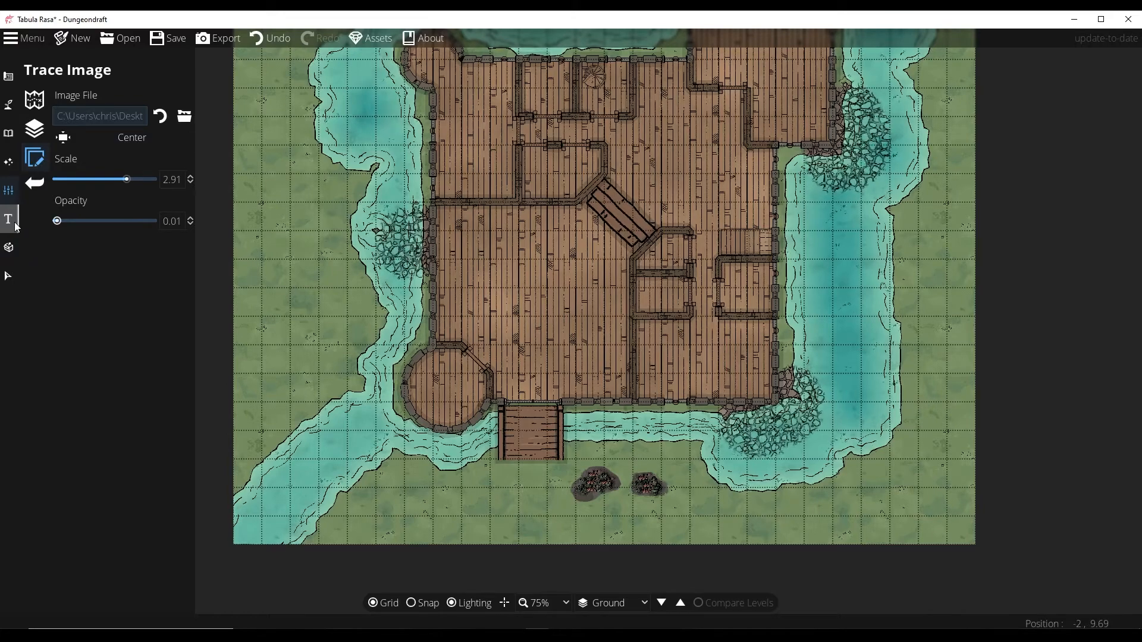
drag(58, 221, 120, 225)
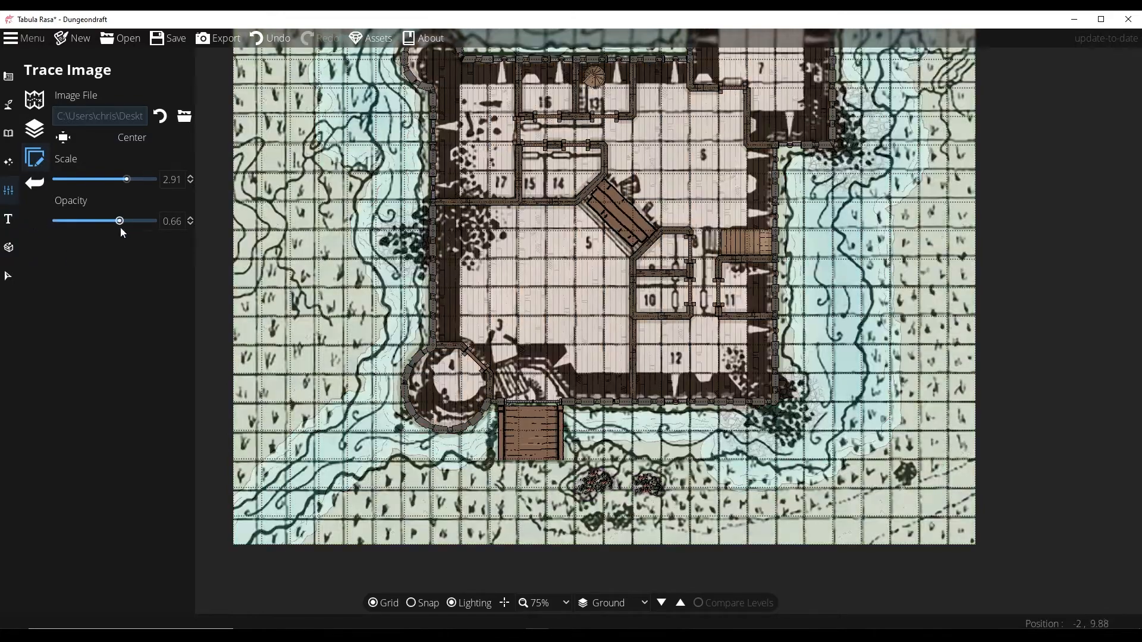
drag(325, 225, 317, 240)
Step: Replace Terrain Sand with Terrain Rocky and paint a Terrain Swamp path at brush size 3 from the bridge to the east map edge
click(9, 105)
click(79, 99)
click(183, 332)
click(216, 402)
mouse_move(505, 553)
mouse_down()
mouse_move(505, 524)
mouse_move(619, 553)
mouse_move(940, 494)
mouse_move(862, 535)
mouse_up()
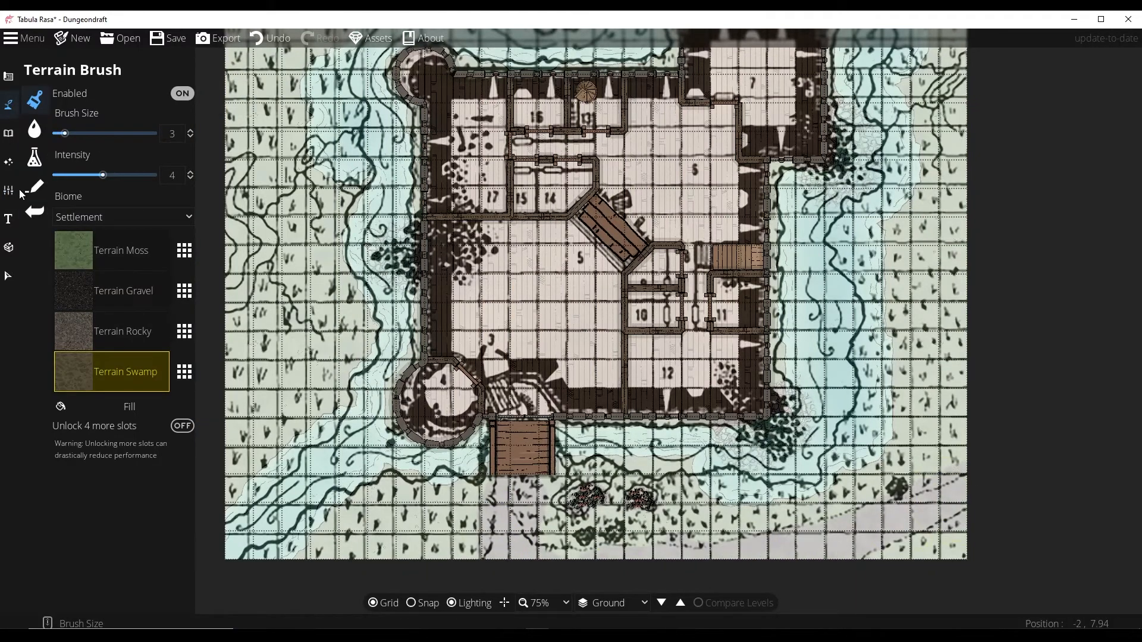
Step: Lower the trace image opacity to 0.01 and save the map to the Desktop as MoatHouse
click(9, 190)
drag(120, 220, 57, 221)
click(24, 38)
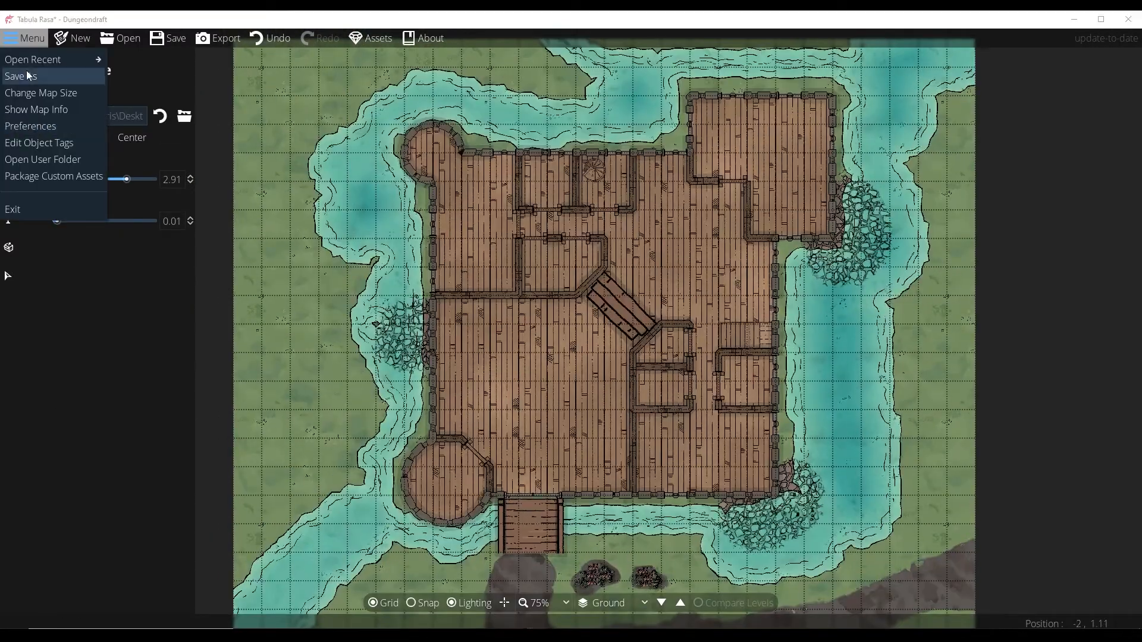
click(21, 72)
click(351, 202)
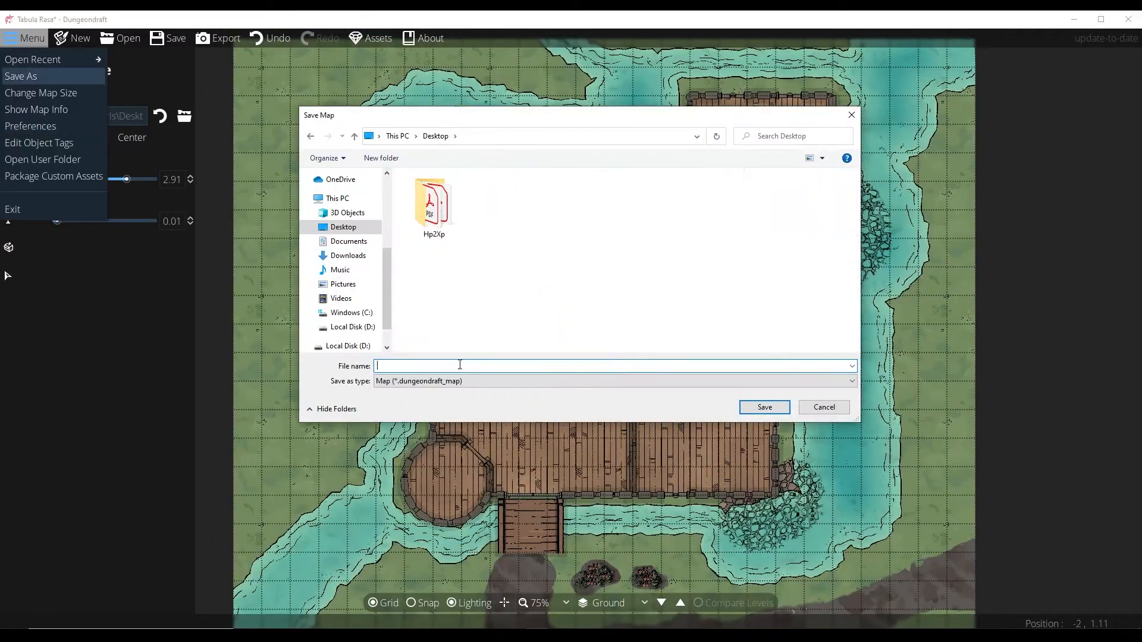
text(MoatHouse)
key(Return)
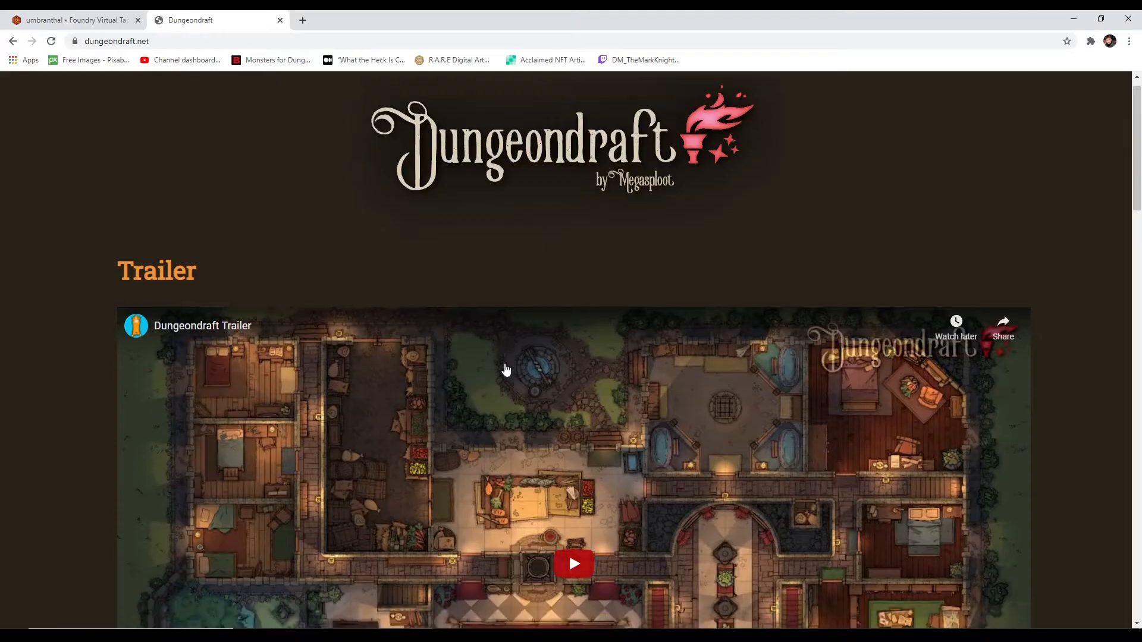
Step: Find the VTT integrations on the Dungeondraft website and open the Foundry VTT module page in a new tab
scroll(507, 369, down, 10)
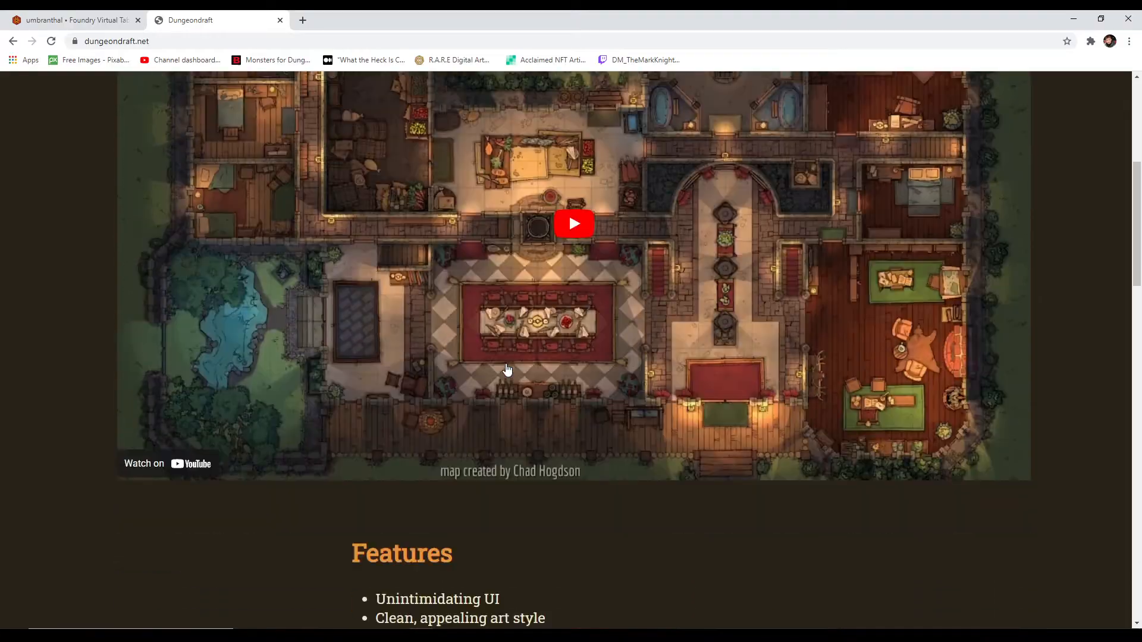
scroll(508, 369, down, 9)
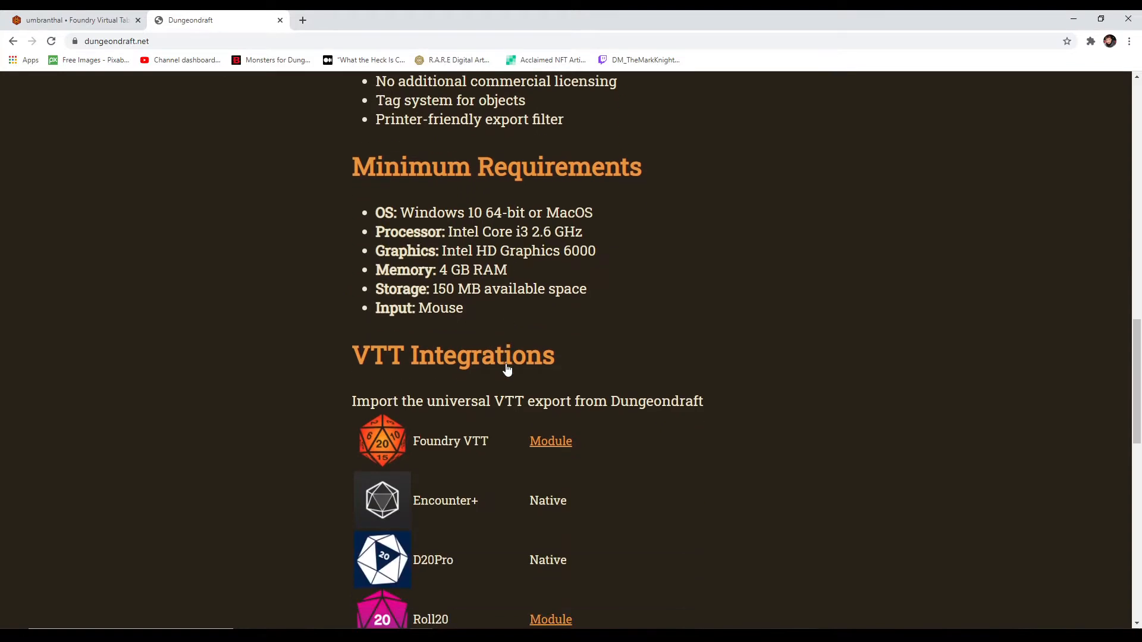
scroll(728, 394, down, 2)
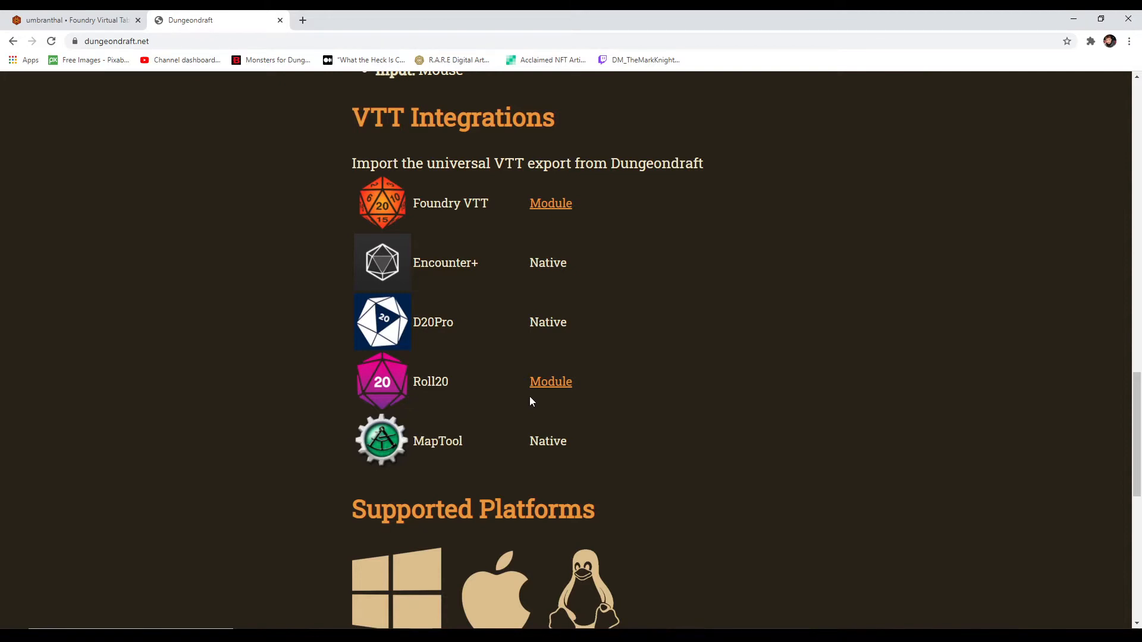
right_click(558, 208)
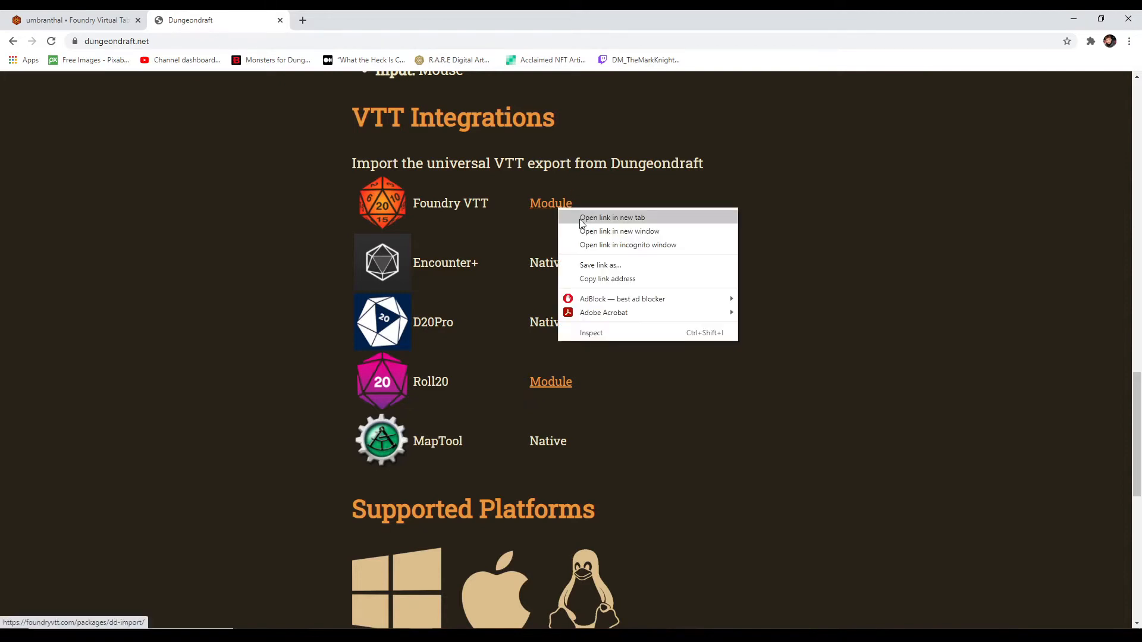
click(606, 218)
click(375, 22)
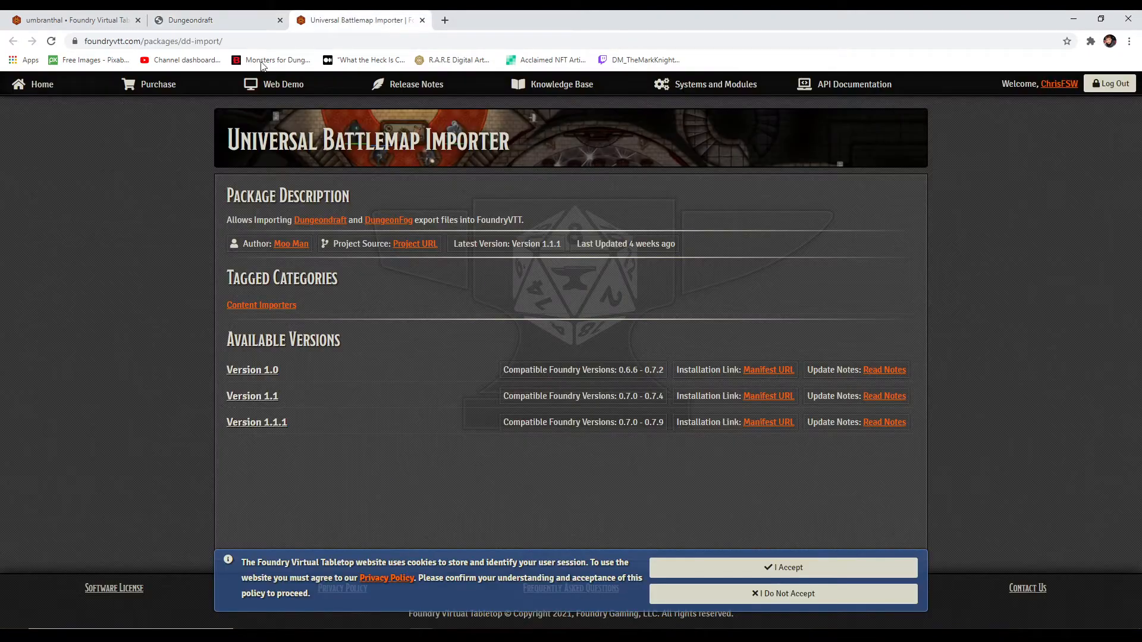
Step: Return to the Dungeondraft integrations list, open the Roll20 module page in a new tab and skim it
click(238, 31)
right_click(551, 386)
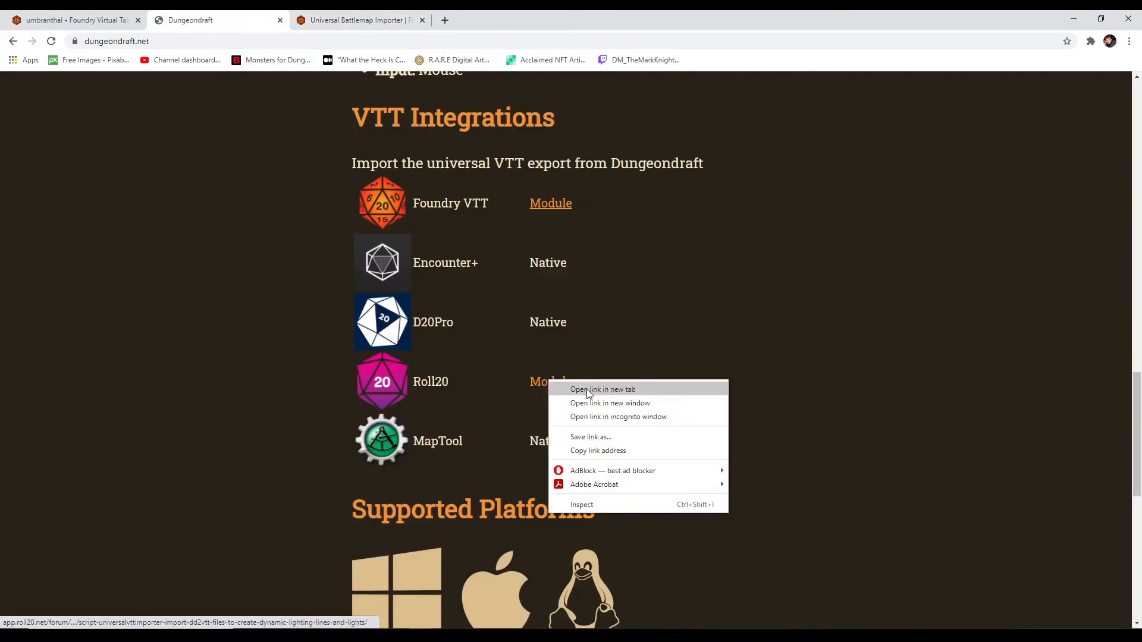
click(571, 389)
click(499, 21)
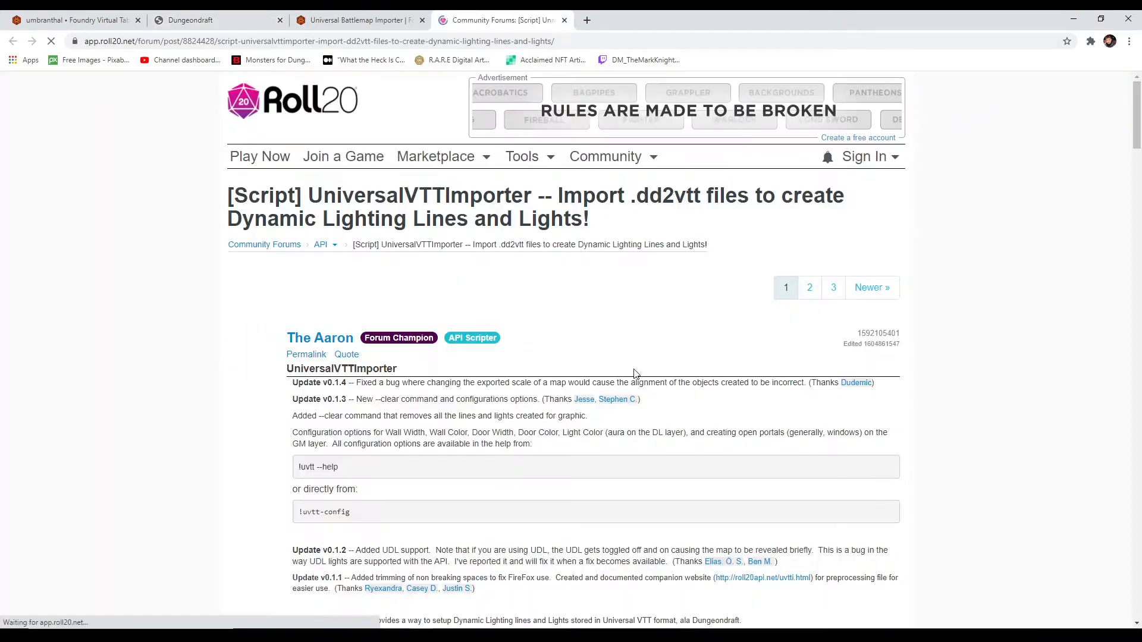
scroll(690, 393, down, 2)
scroll(693, 392, up, 2)
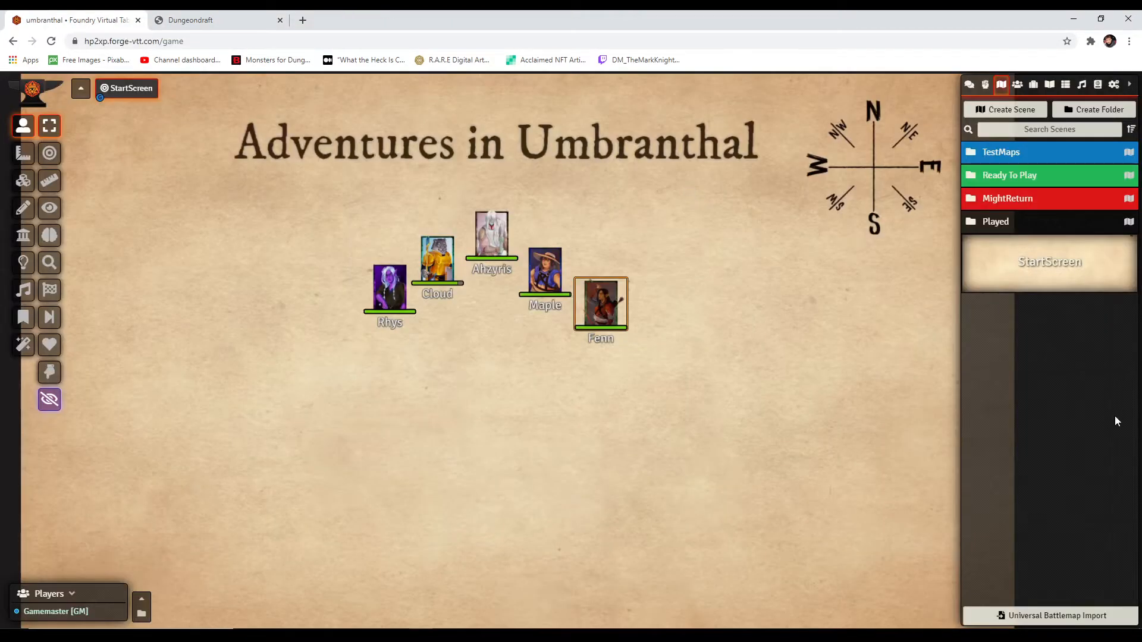
Step: Import the exported MoatHouse map into Foundry VTT with the Universal Battlemap Importer and open the resulting MoatHouse scene
click(1069, 618)
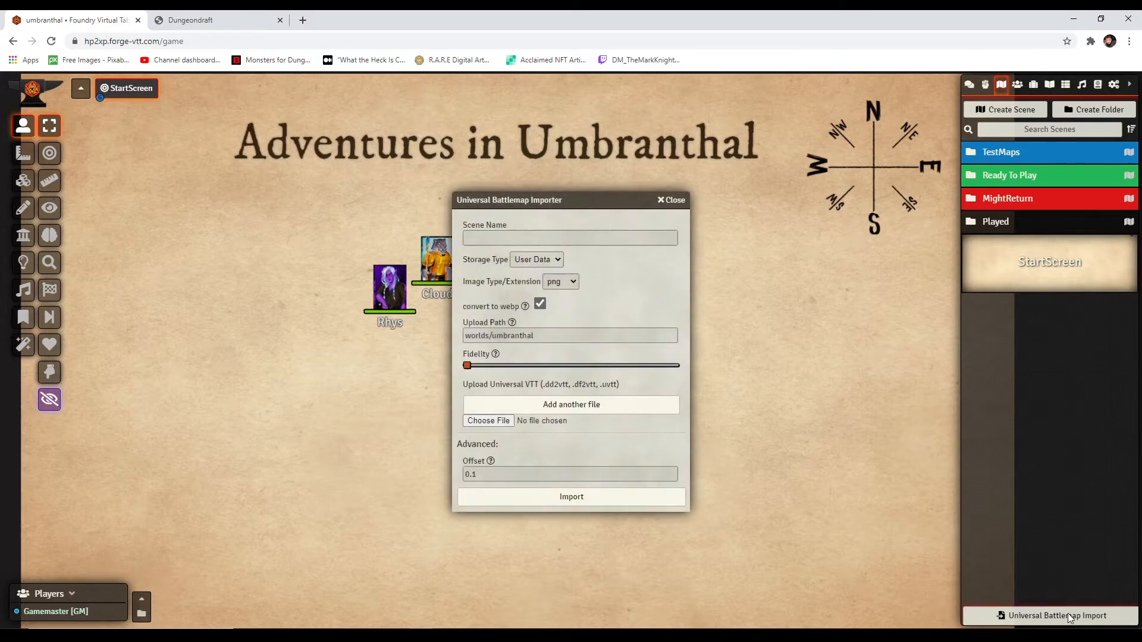
click(497, 422)
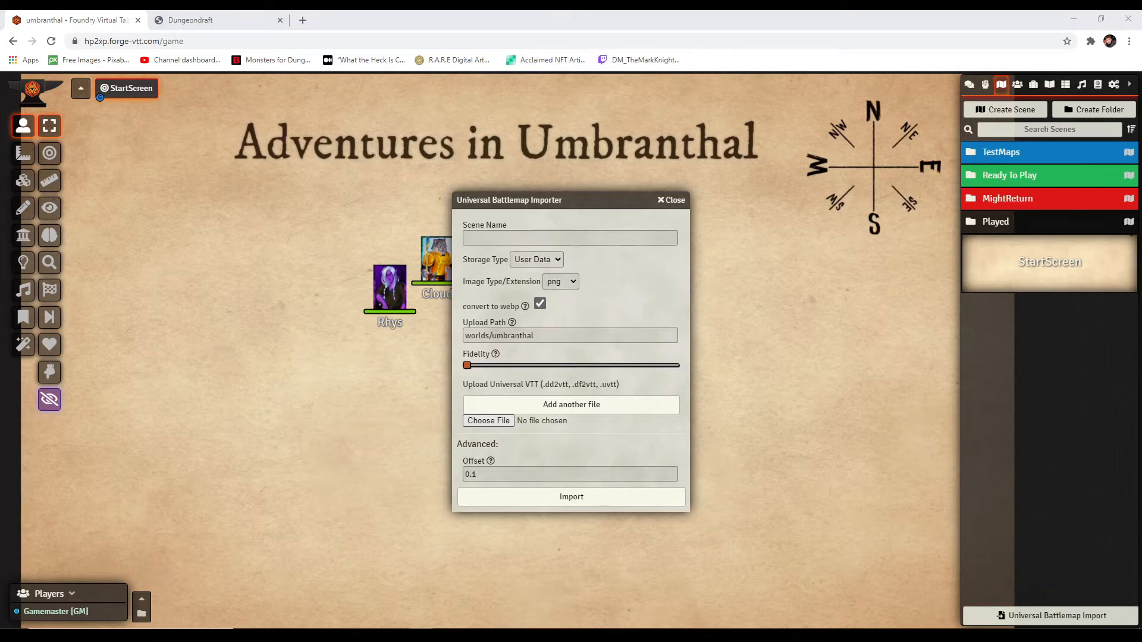
click(638, 493)
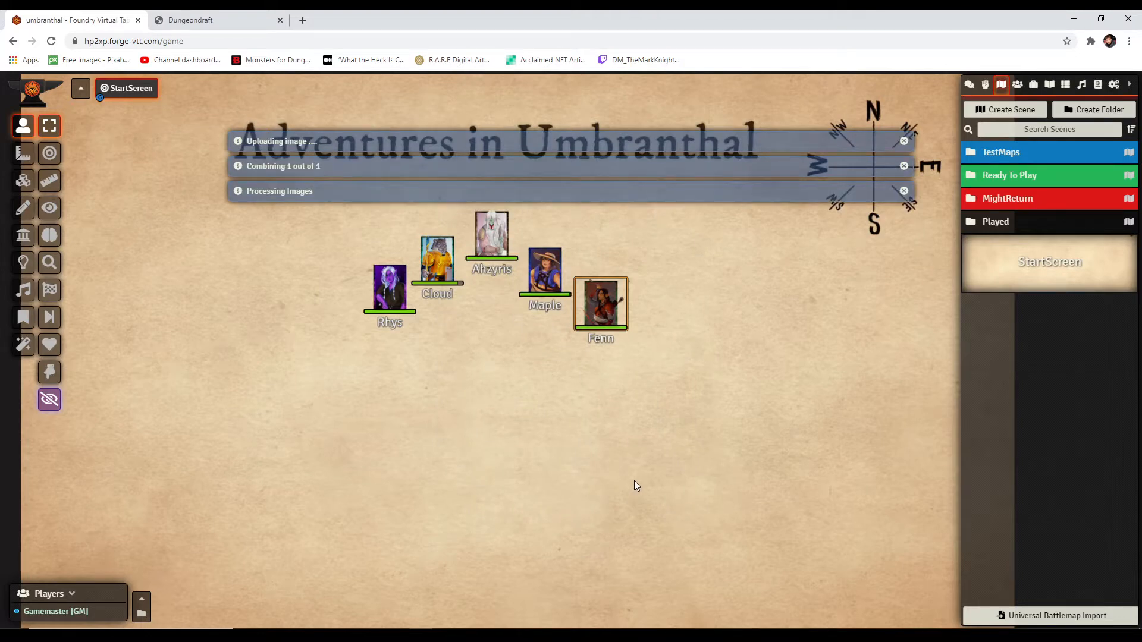
click(188, 88)
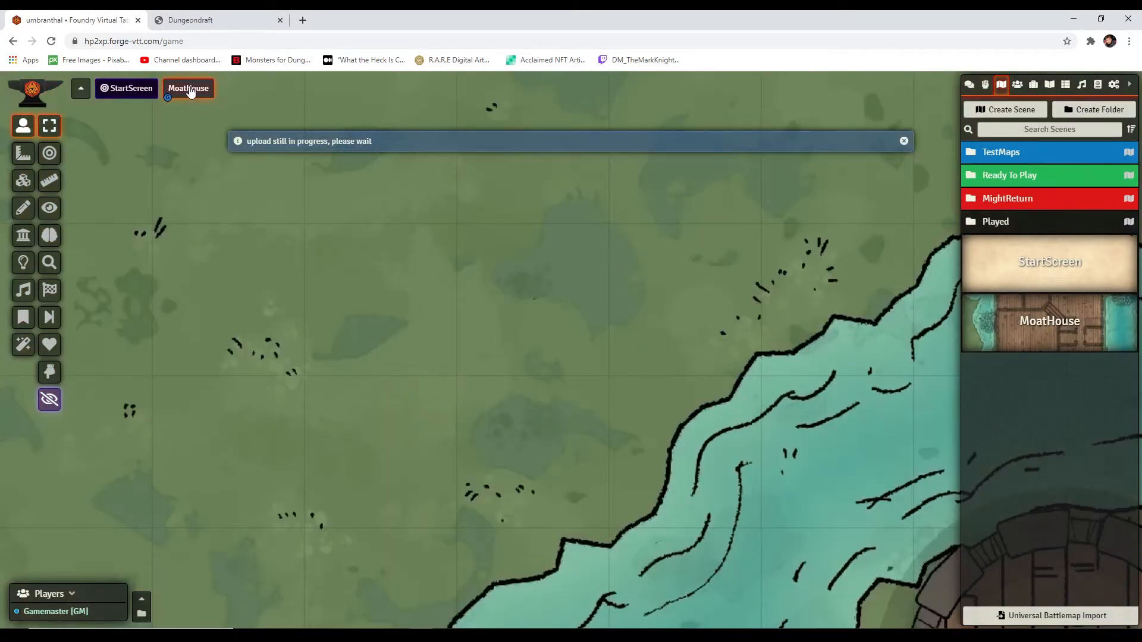
scroll(594, 383, down, 6)
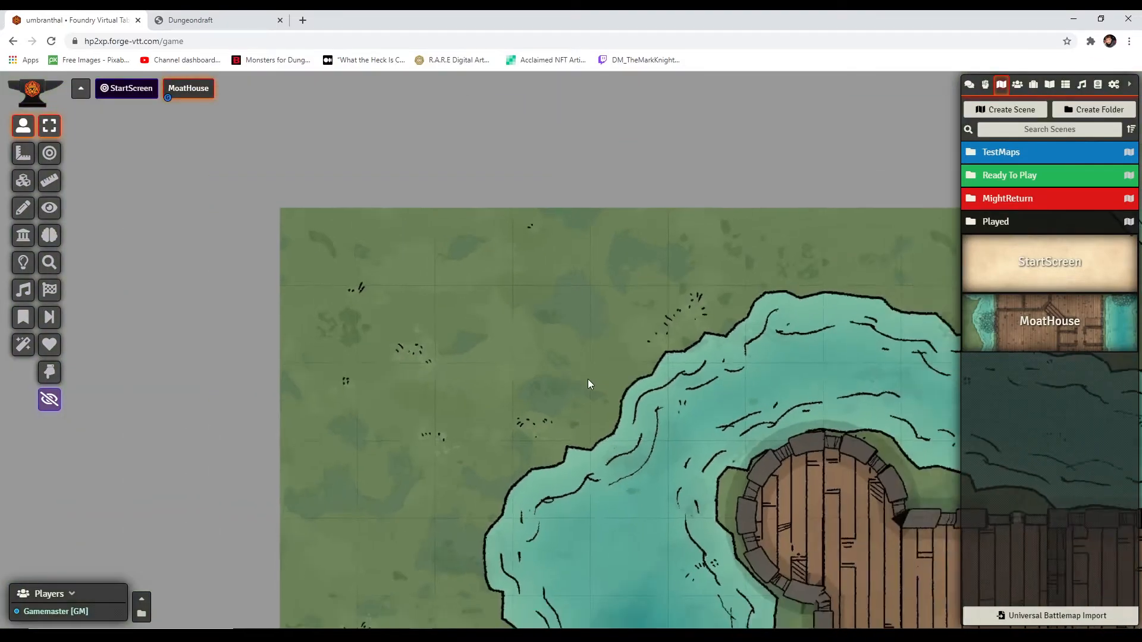
scroll(587, 379, down, 1)
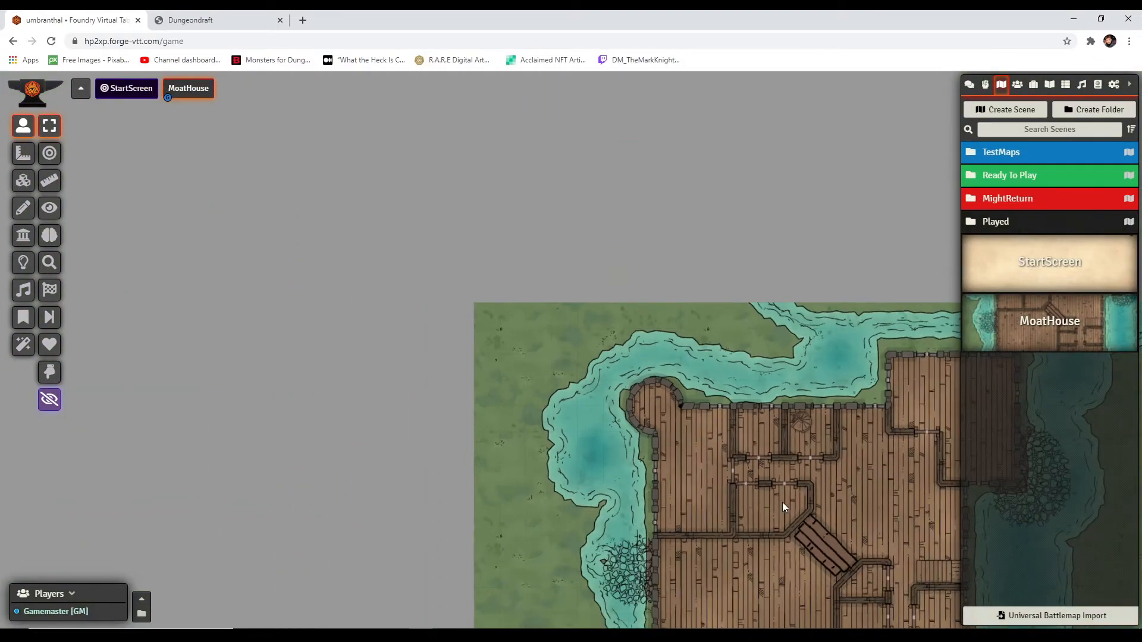
drag(783, 502, 549, 286)
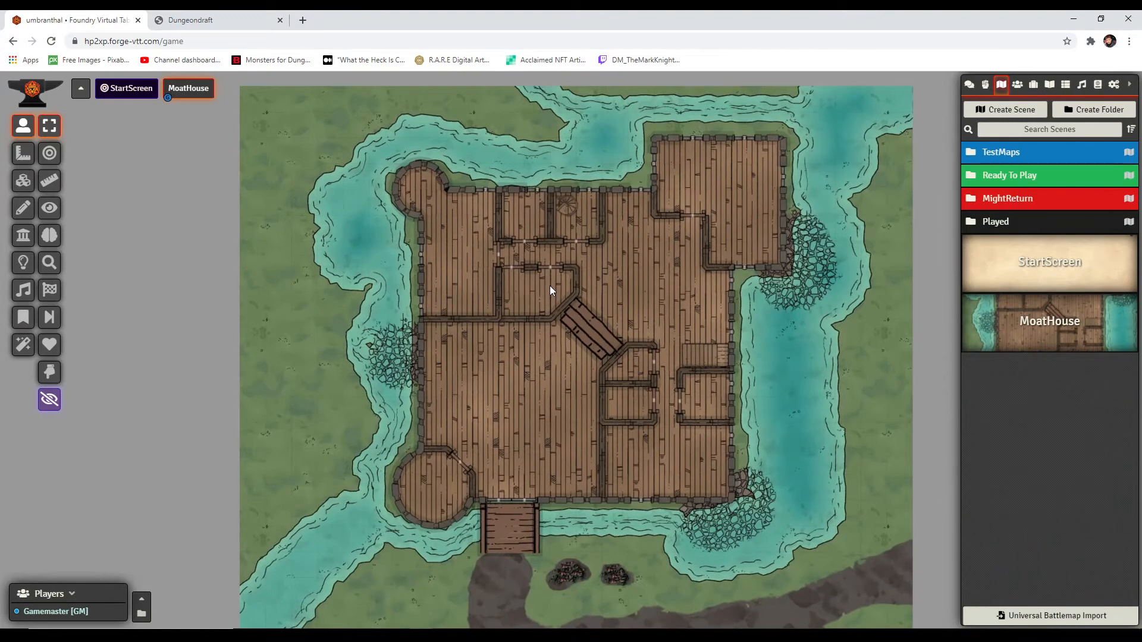
Step: Set the MoatHouse scene's background color to near-black #0d0c0c and save the scene configuration
click(1037, 336)
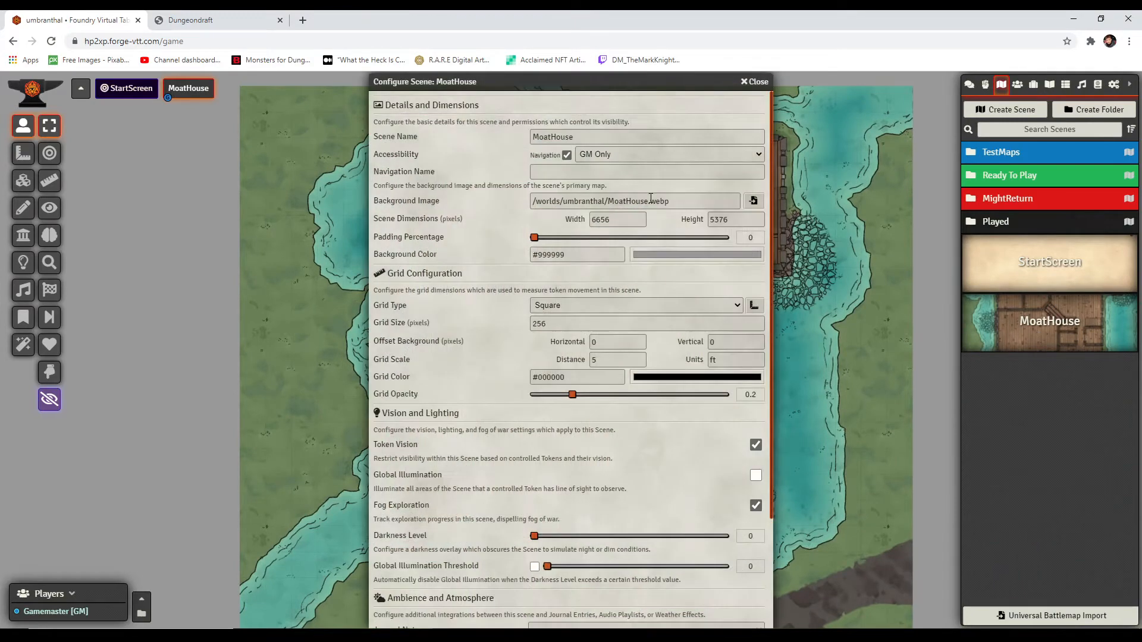
click(685, 256)
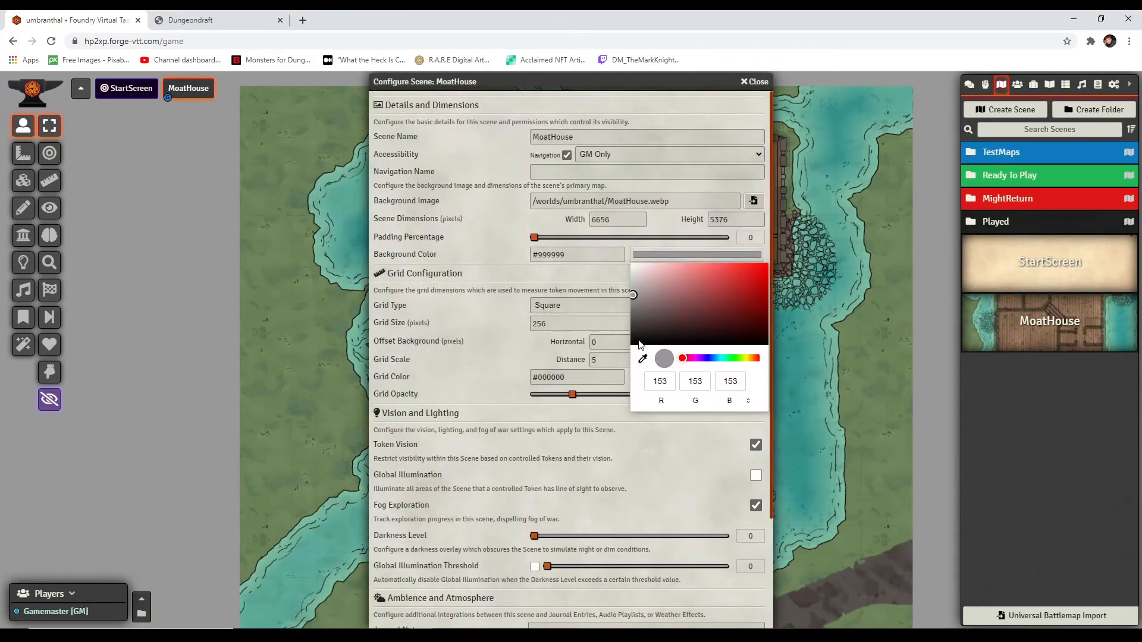
click(638, 343)
click(509, 347)
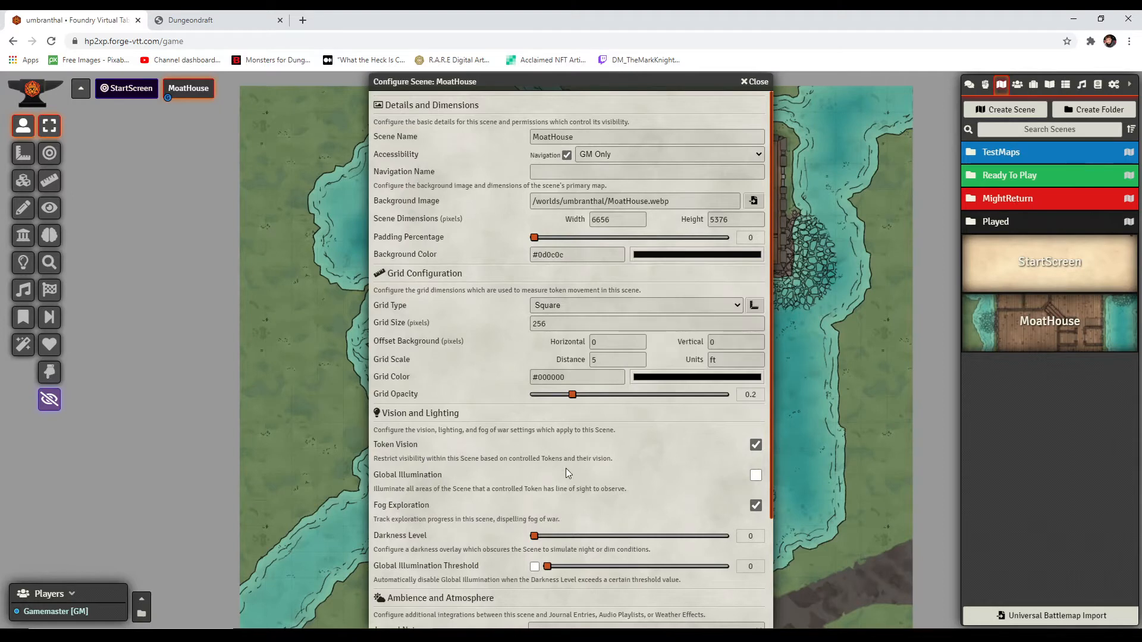
scroll(704, 493, down, 5)
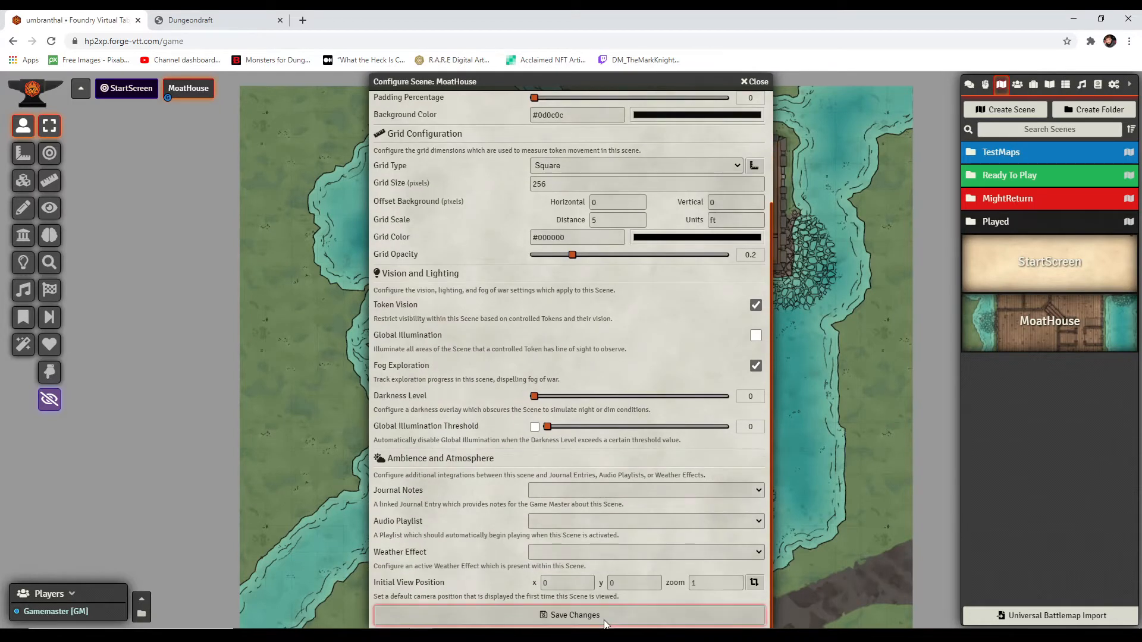
click(604, 618)
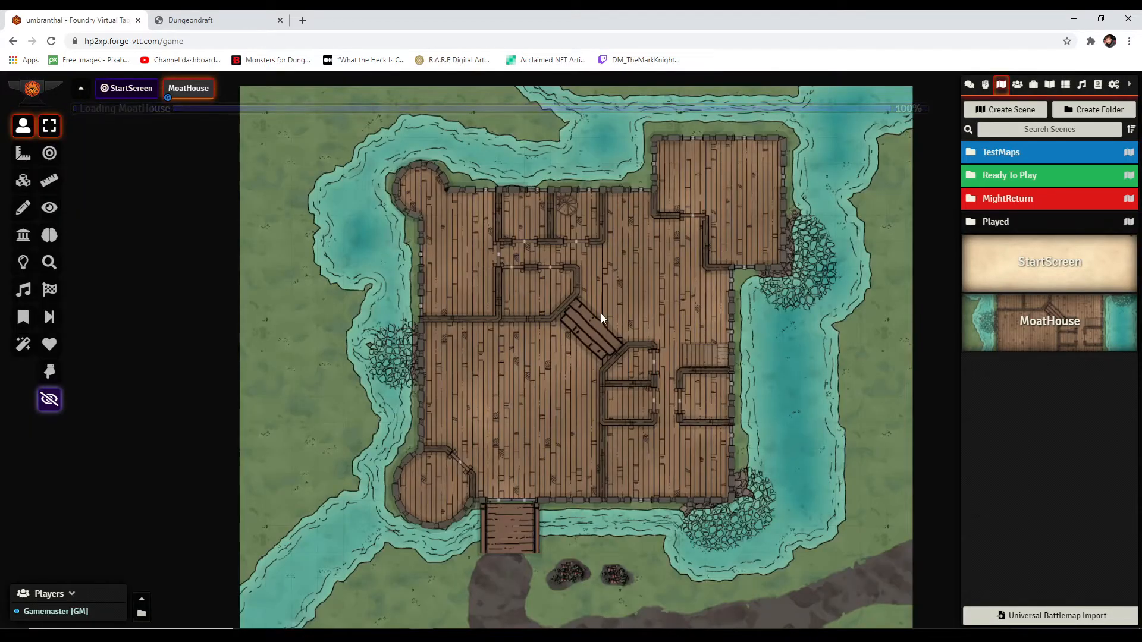
Step: Frame the southern castle and bridge, capture that canvas position as the MoatHouse scene's initial view, and save the configuration
mouse_move(599, 321)
mouse_down()
mouse_move(569, 302)
mouse_move(589, 306)
mouse_up()
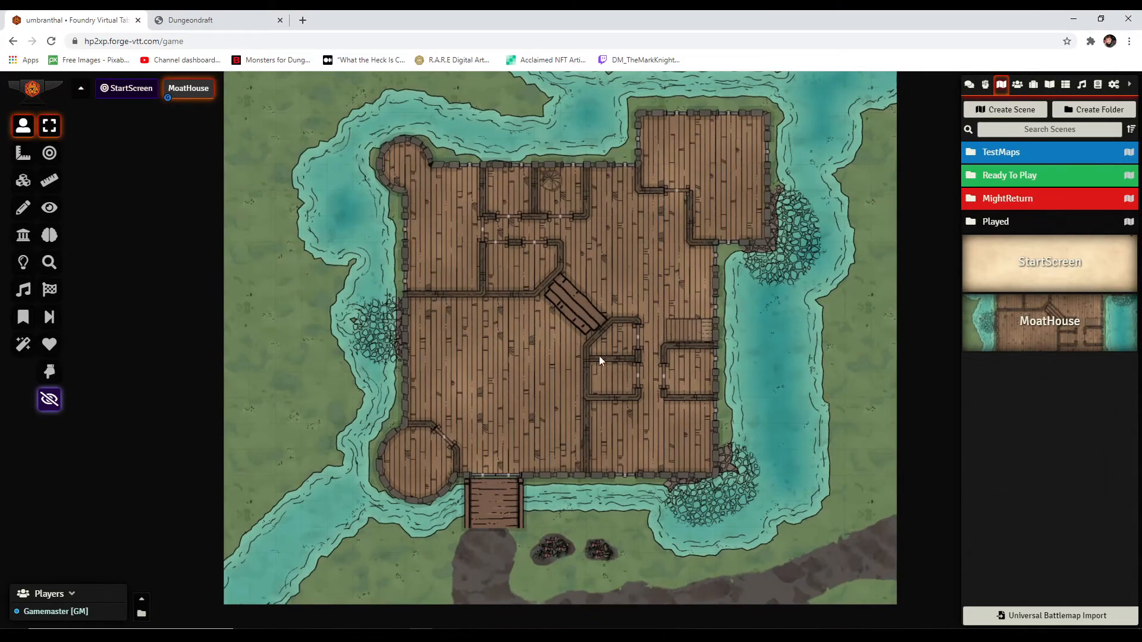
scroll(598, 356, up, 3)
scroll(599, 377, up, 4)
drag(655, 502, 658, 306)
scroll(698, 280, down, 2)
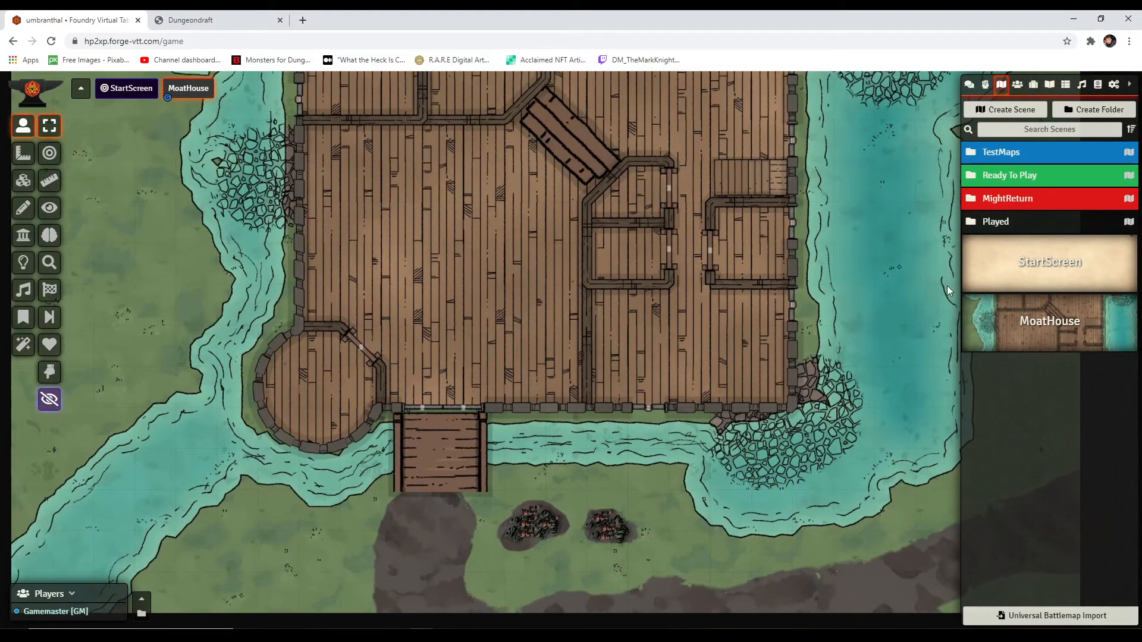
click(1083, 335)
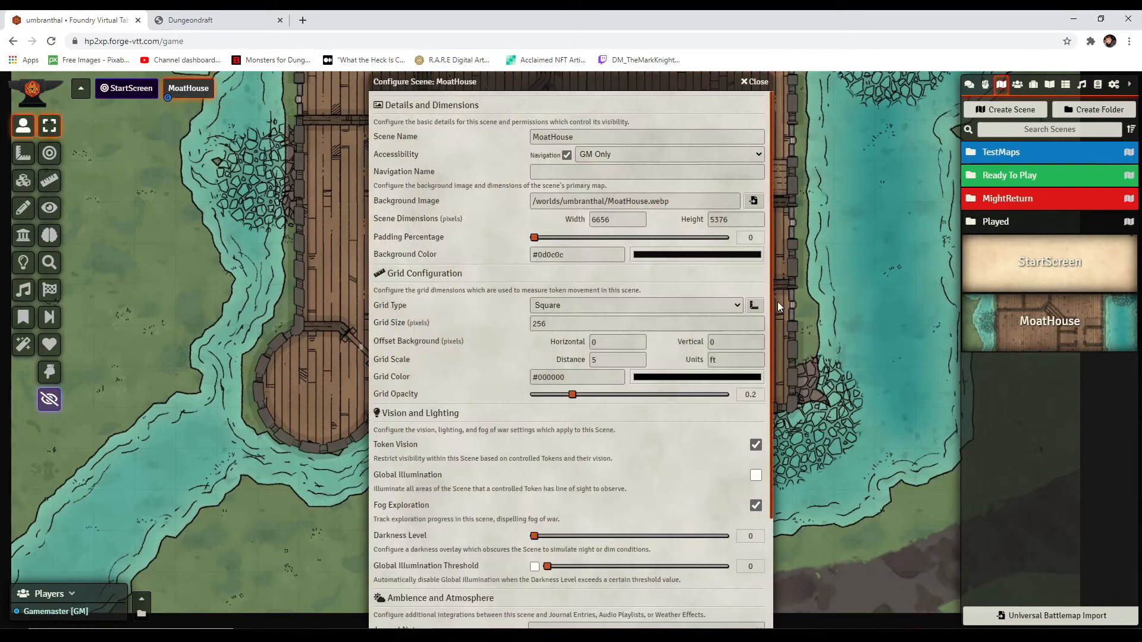
scroll(654, 452, down, 3)
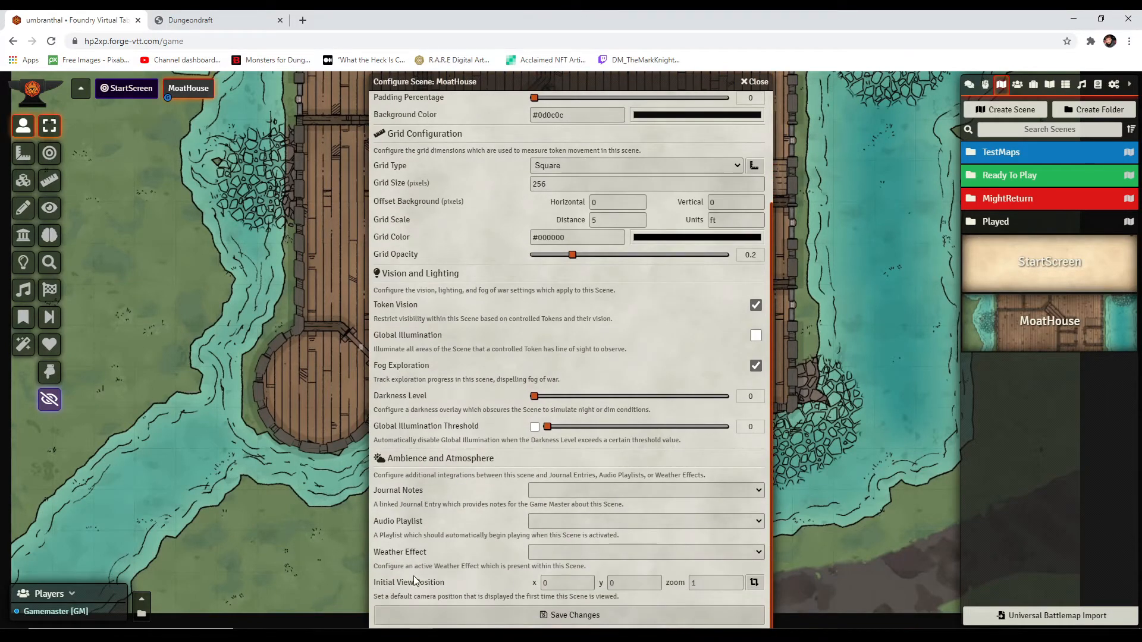
click(754, 584)
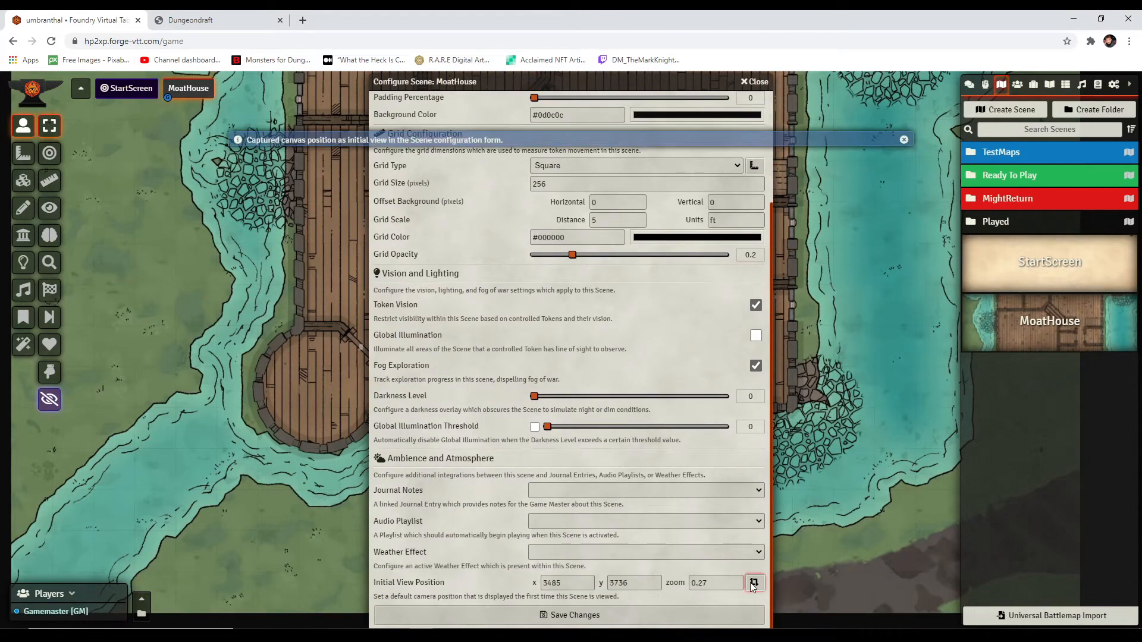
click(652, 615)
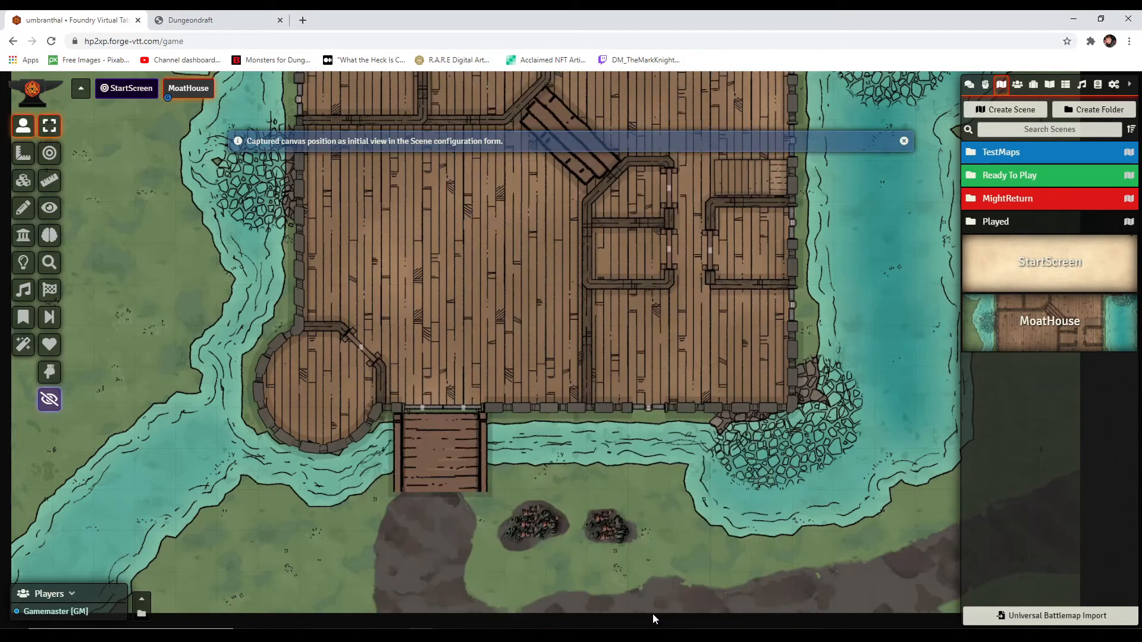
Step: Place three Ghoul tokens from the Undead monster actors in the large hall north of the bridge
click(1017, 84)
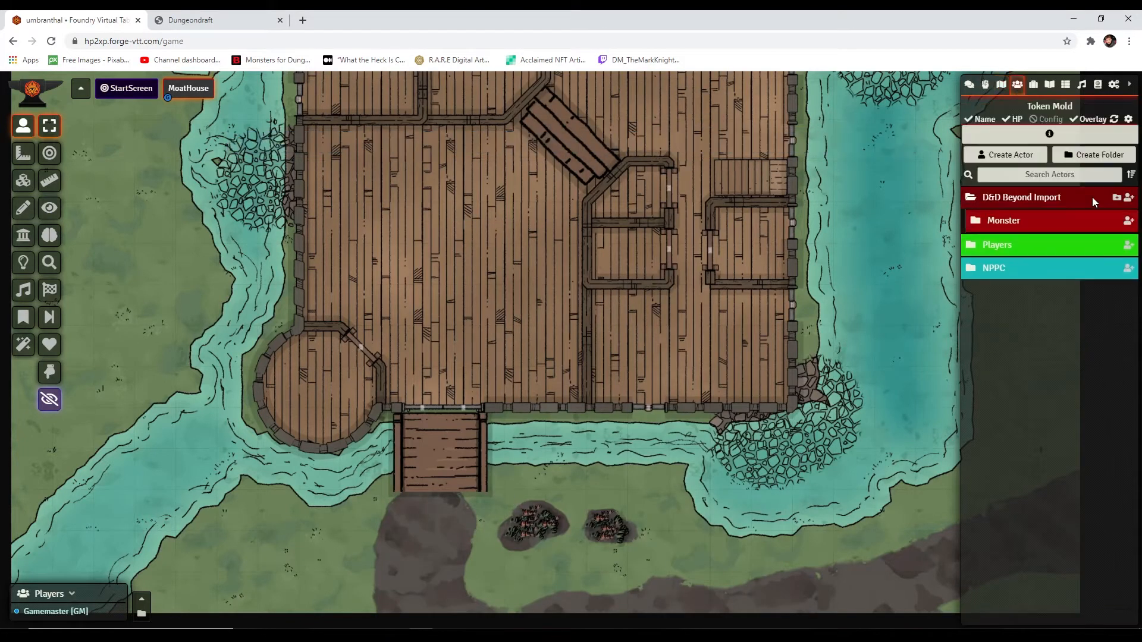
click(1064, 221)
click(1011, 245)
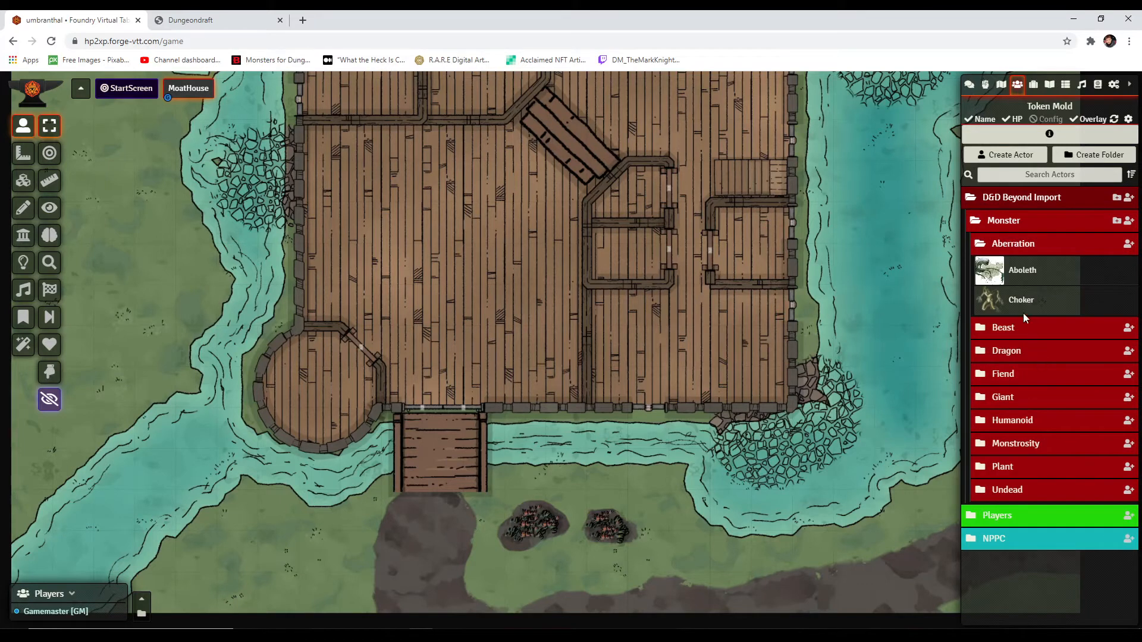
click(1009, 224)
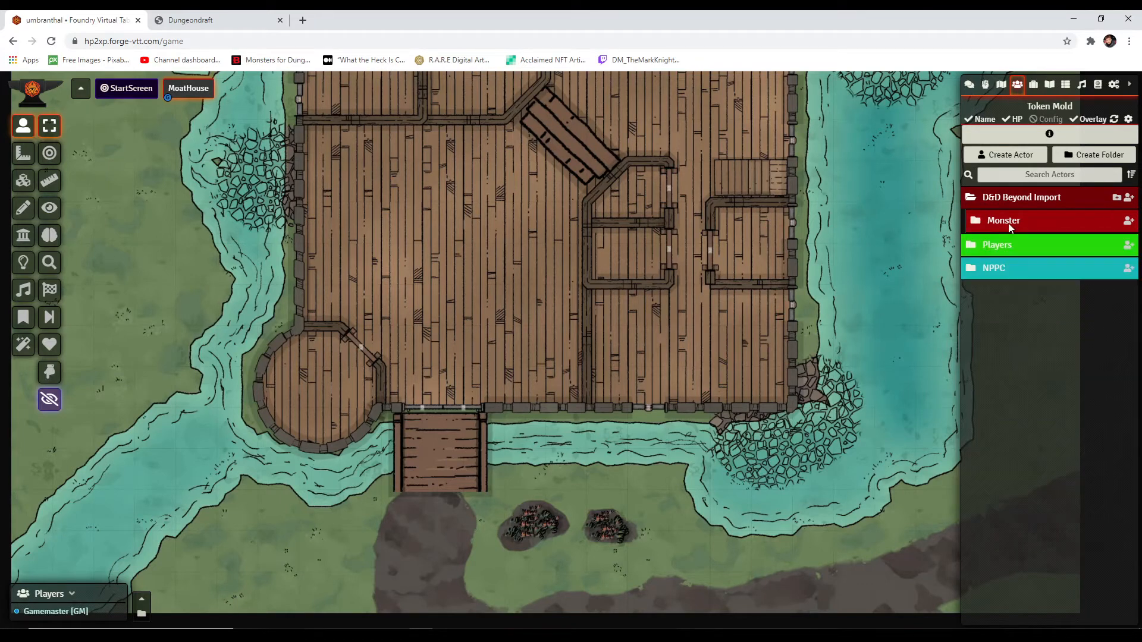
click(987, 220)
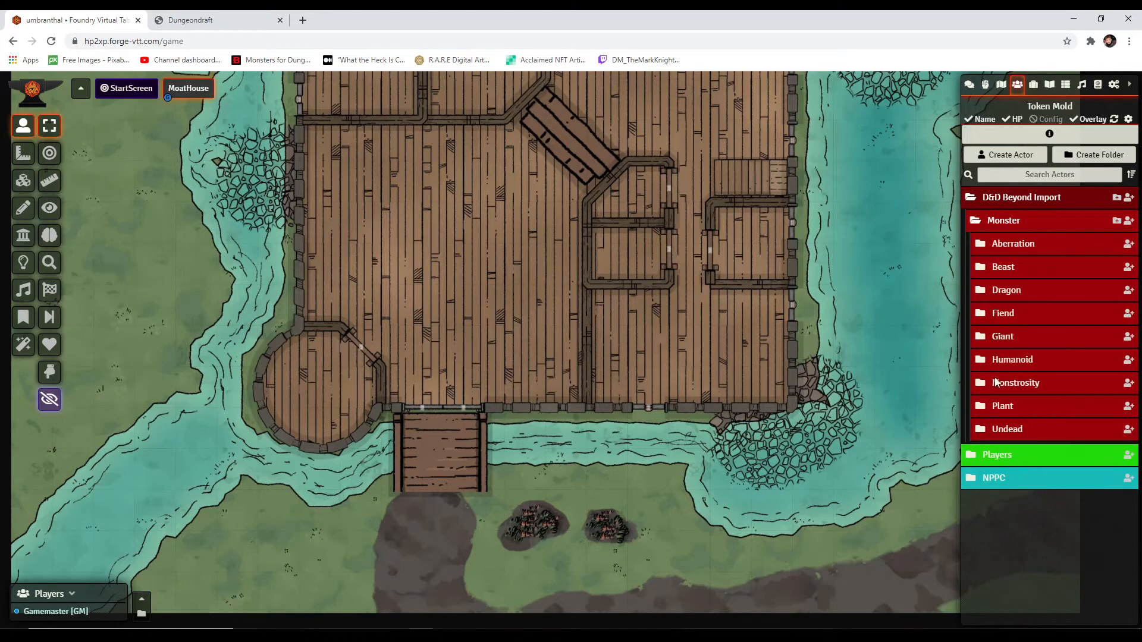
click(995, 424)
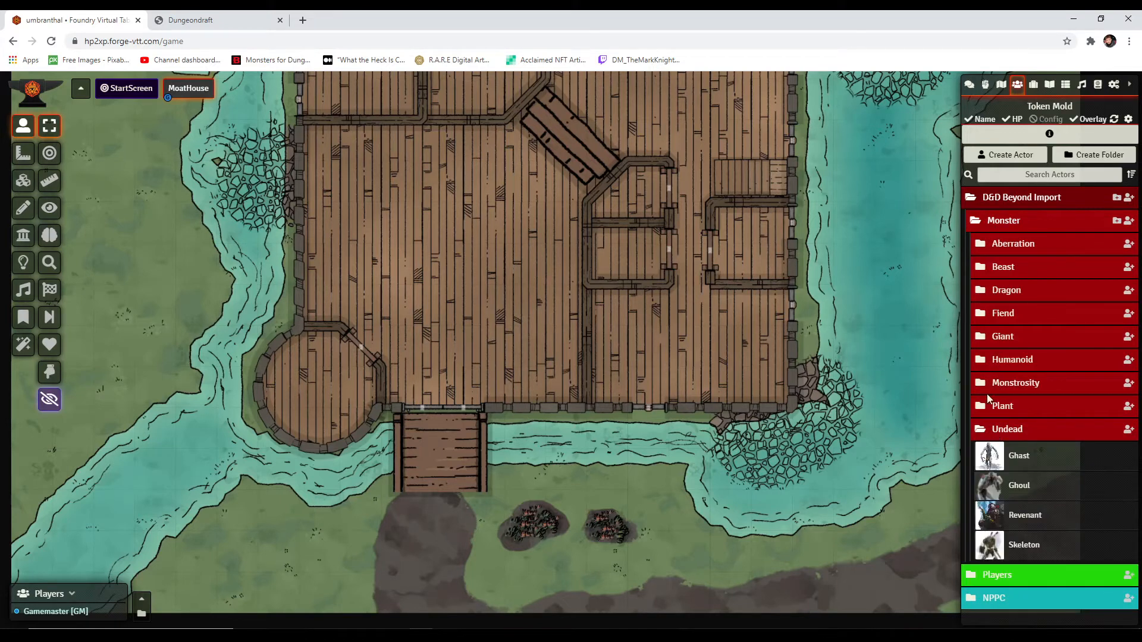
drag(990, 489, 499, 348)
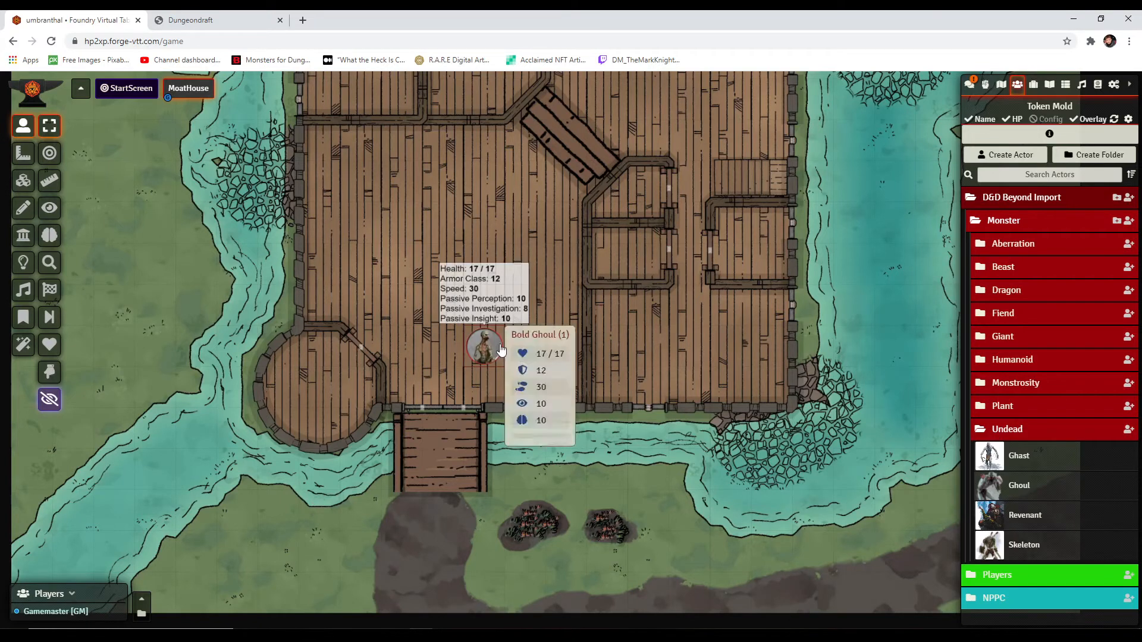
drag(996, 495, 526, 305)
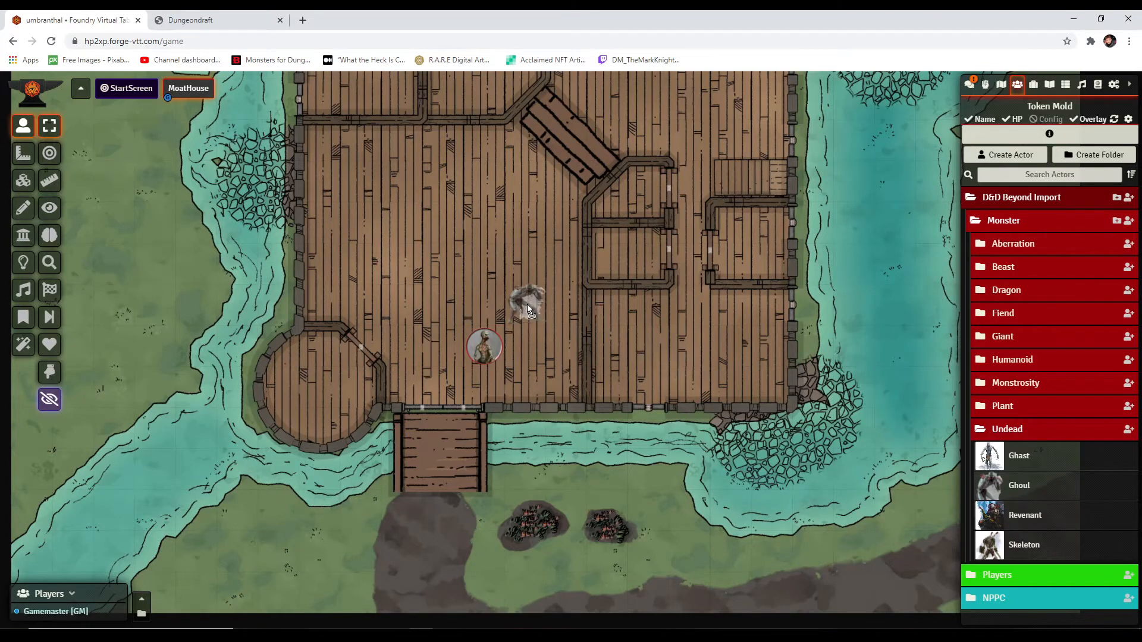
drag(990, 500, 552, 252)
mouse_move(578, 260)
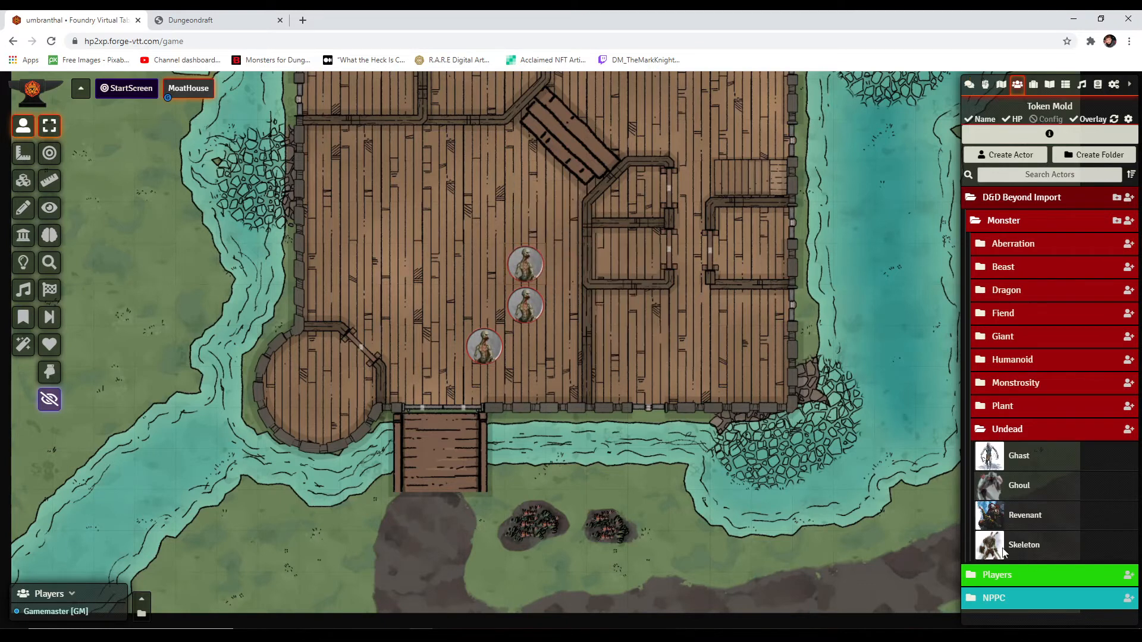
Step: Place four Skeleton tokens, two in the castle's southeast room and two in the area north of the diagonal stairs
drag(989, 547, 652, 350)
mouse_move(657, 353)
drag(989, 539, 733, 348)
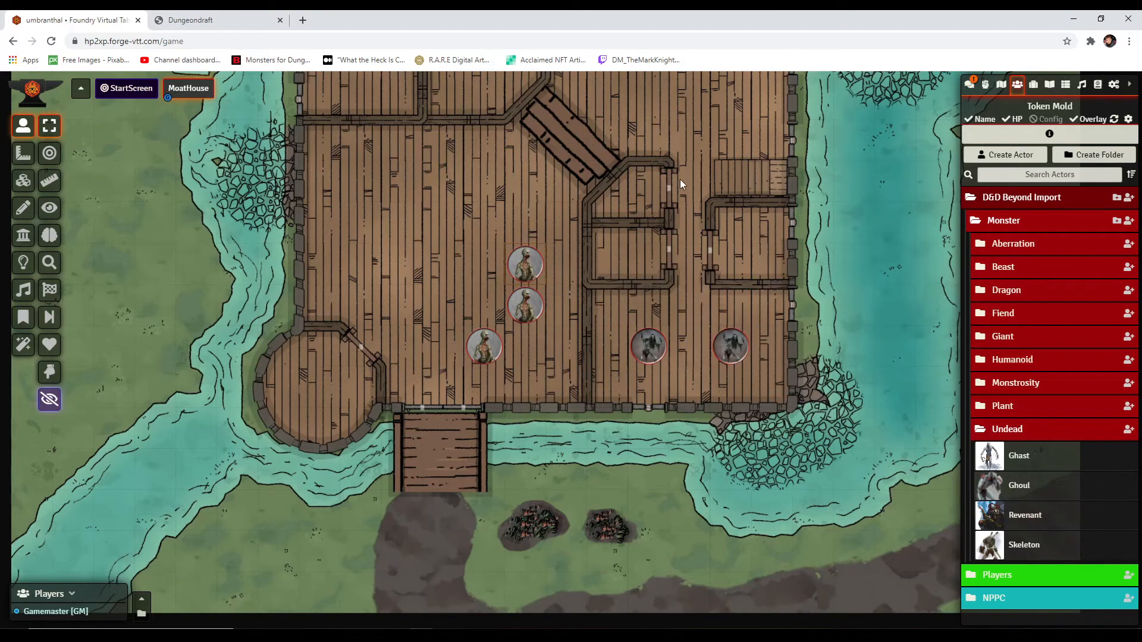
drag(687, 162, 679, 394)
drag(996, 543, 619, 269)
drag(997, 548, 607, 296)
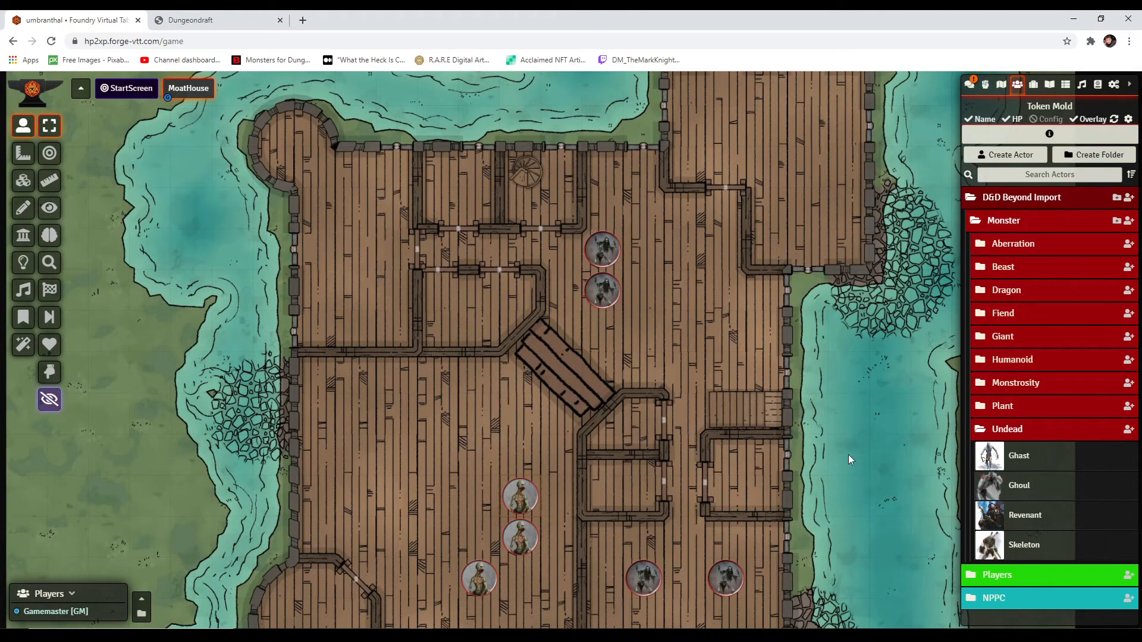
Step: Show the whole castle map and collapse the D&D Beyond Import actor folder
scroll(716, 376, down, 2)
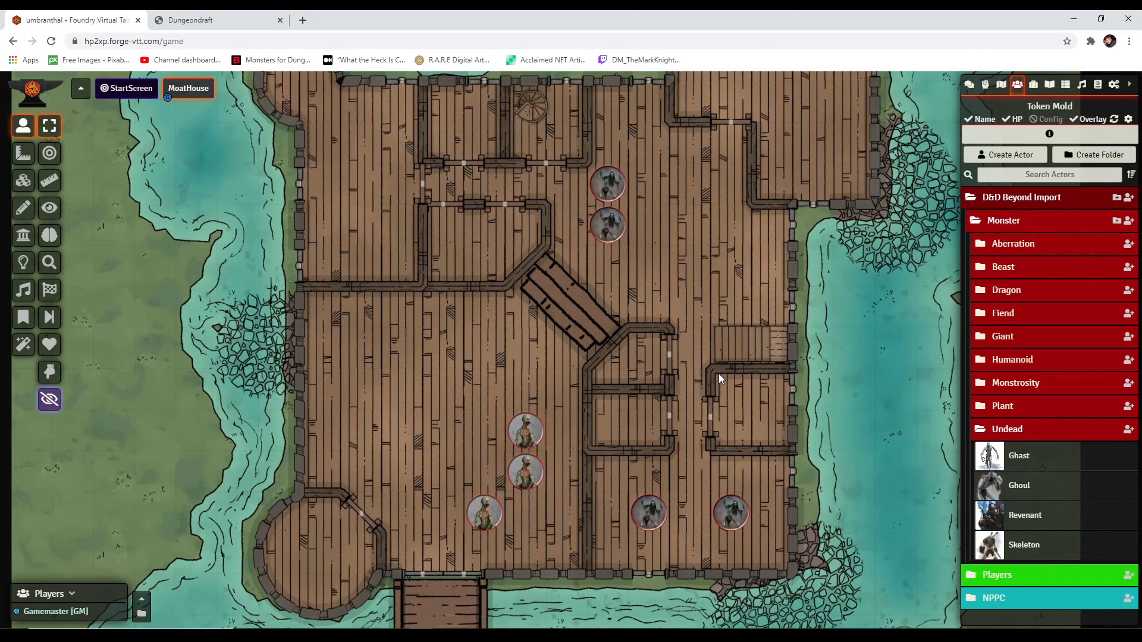
scroll(717, 374, down, 5)
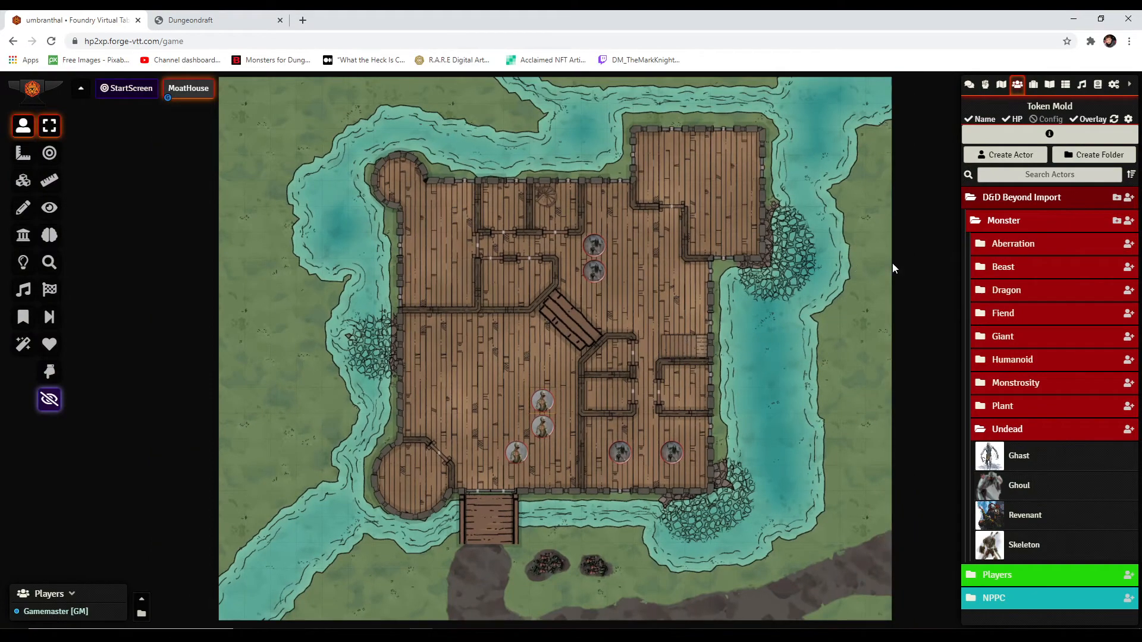
click(992, 204)
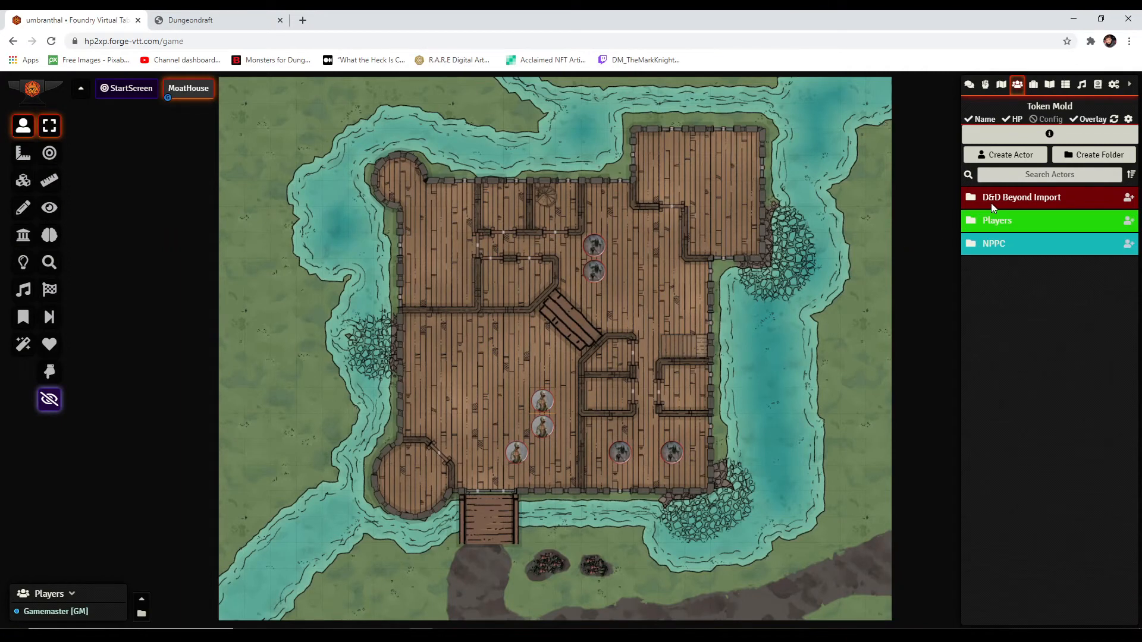